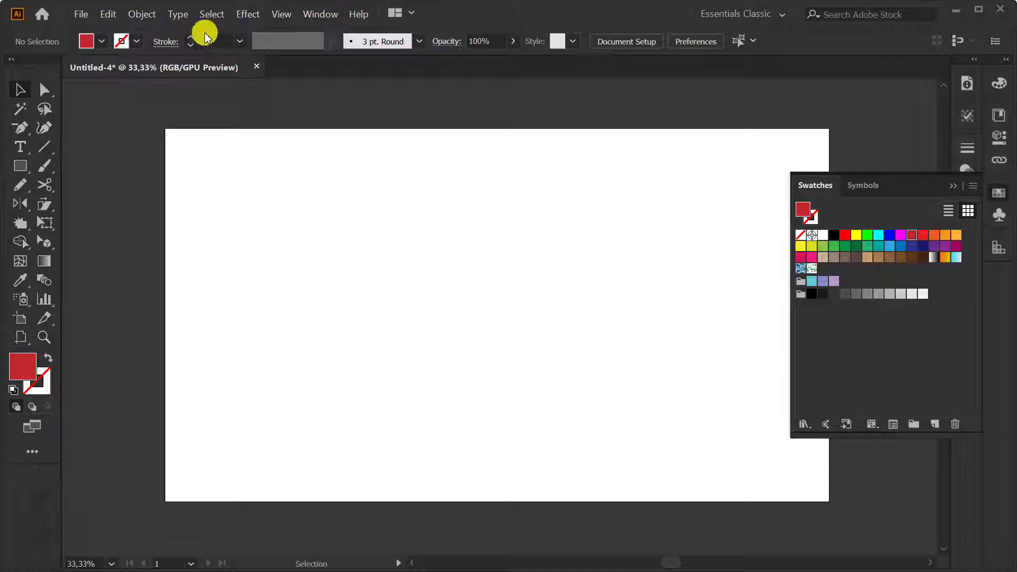
Open the Object menu over the blank document that has a red fill set
left_click(143, 14)
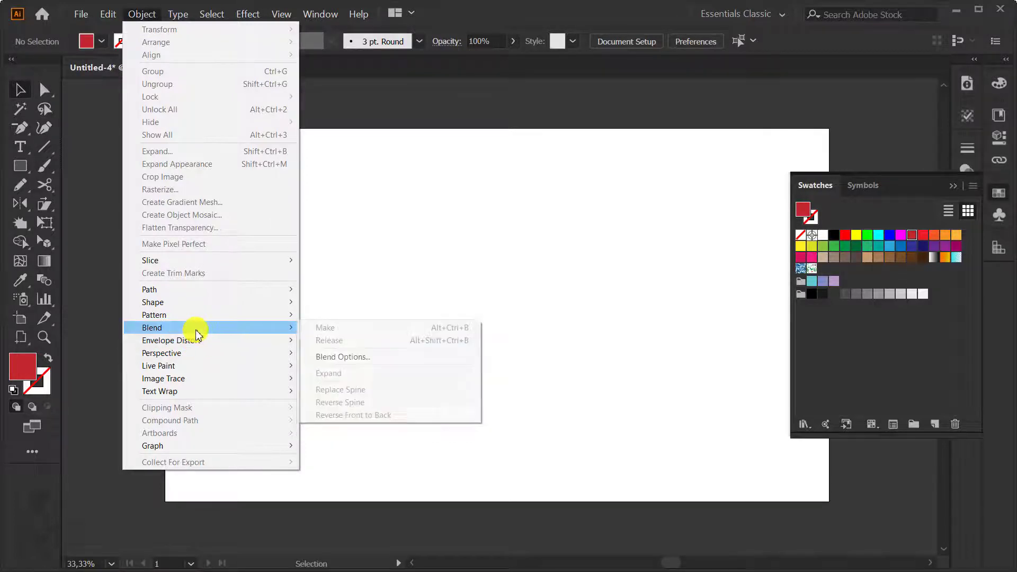
Draw a red circle with the Ellipse tool and shrink it, discarding a trial square
left_click(20, 164)
left_click_drag(265, 261, 352, 349)
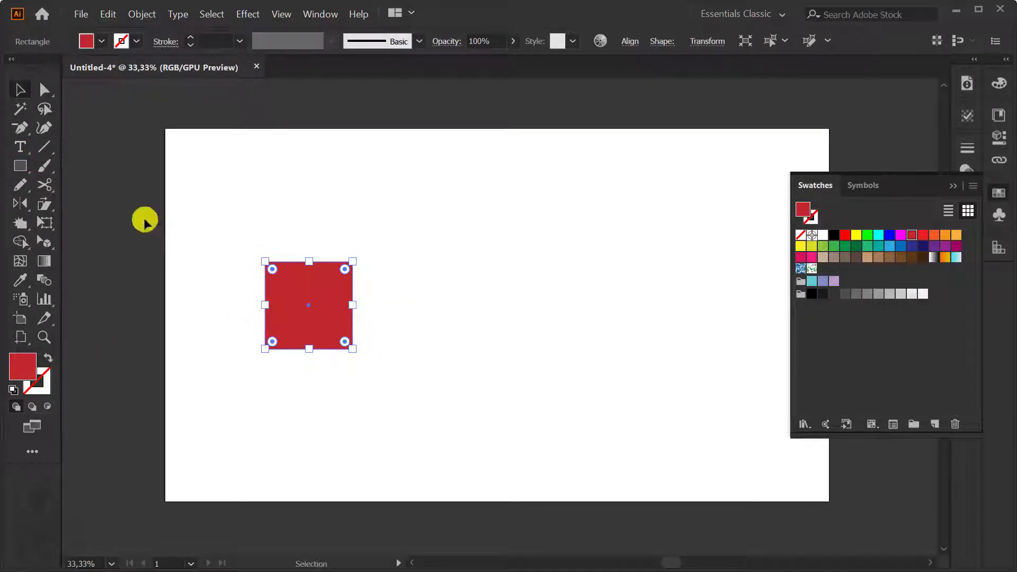
key("Delete")
left_click(27, 167)
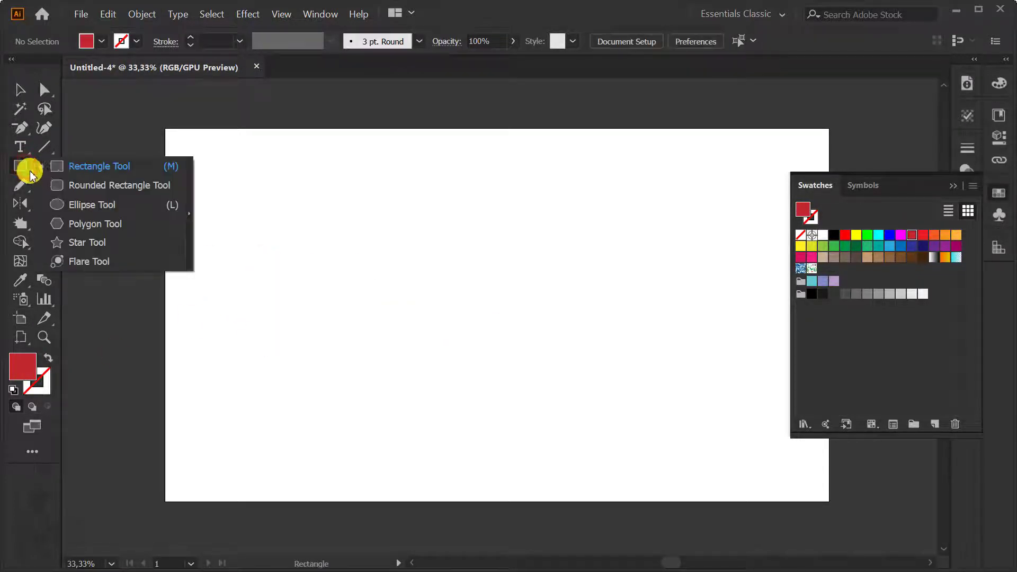
left_click(68, 205)
left_click_drag(217, 245, 368, 357)
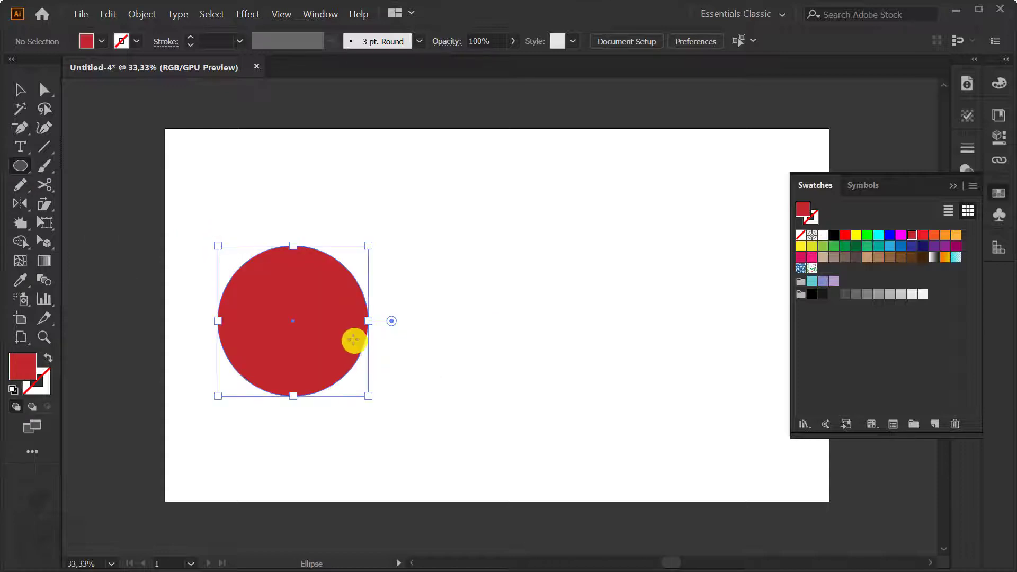
key("v")
left_click_drag(367, 398, 339, 367)
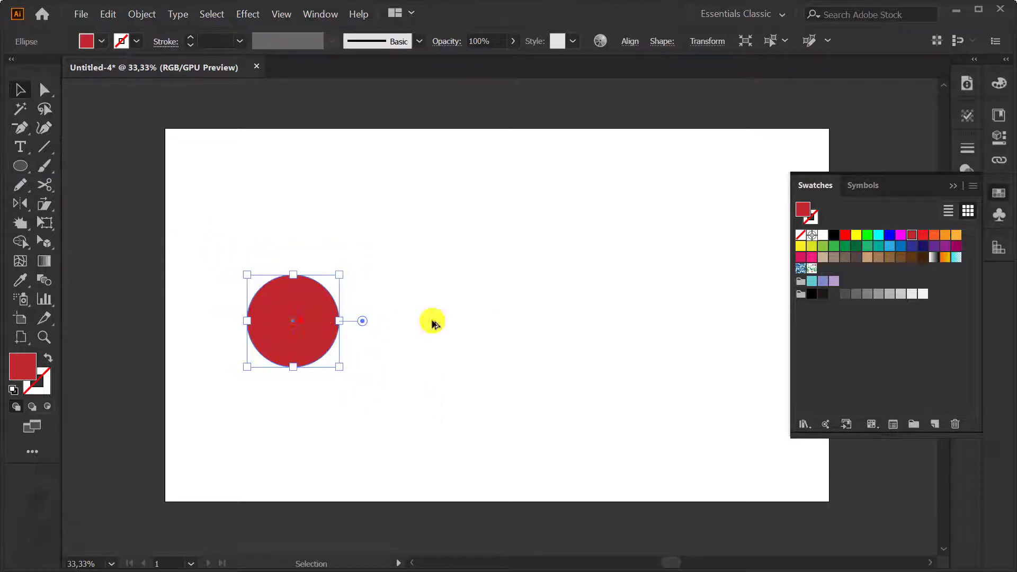
Alt-drag a copy of the circle to the right and fill the copy teal
left_click_drag(286, 335, 611, 335)
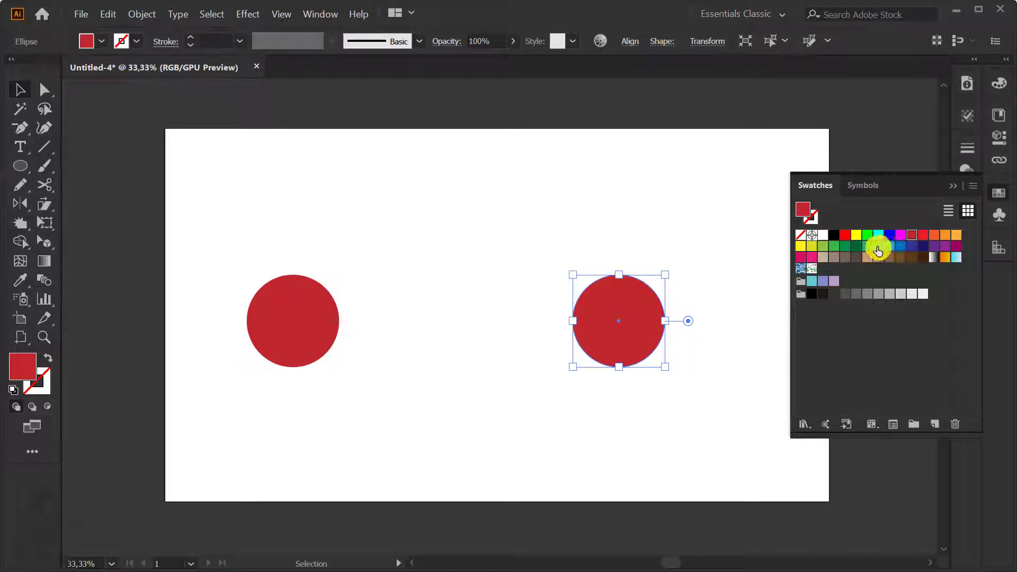
left_click(879, 248)
left_click(669, 236)
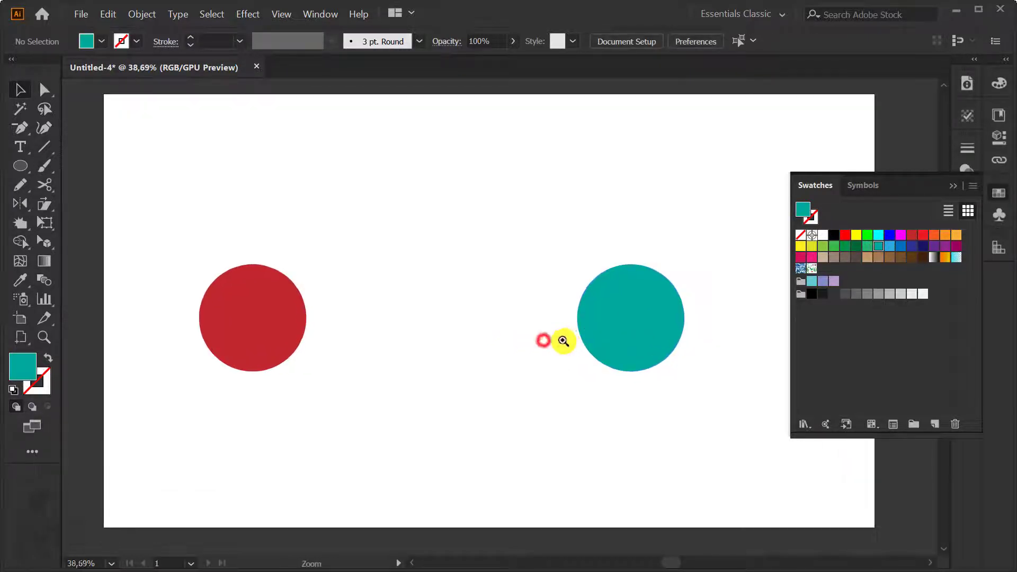
left_click_drag(563, 341, 654, 331)
mouse_move(669, 238)
left_mouse_down()
mouse_move(310, 334)
mouse_move(340, 315)
left_mouse_up()
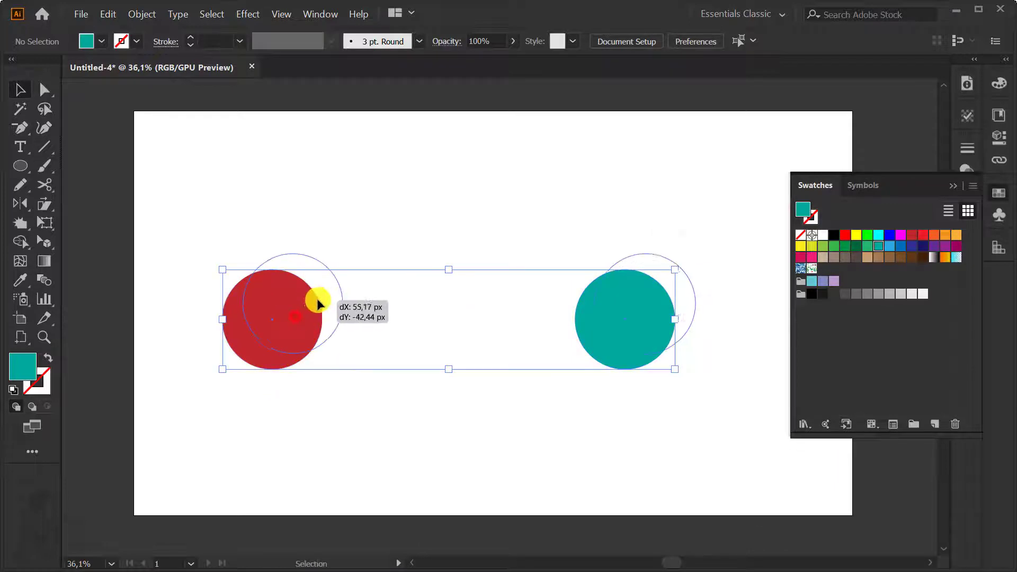
Collapse the Swatches panel, recentre the view and select both circles
left_click(481, 176)
left_click(953, 185)
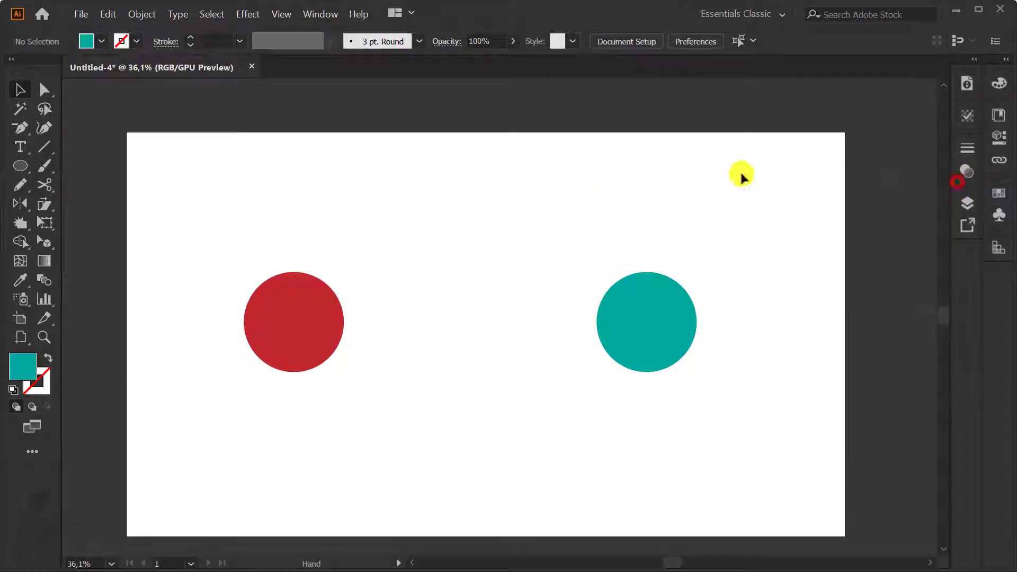
left_click(740, 175)
mouse_move(589, 235)
left_mouse_down()
mouse_move(595, 259)
mouse_move(581, 251)
left_mouse_up()
left_click_drag(731, 207, 295, 363)
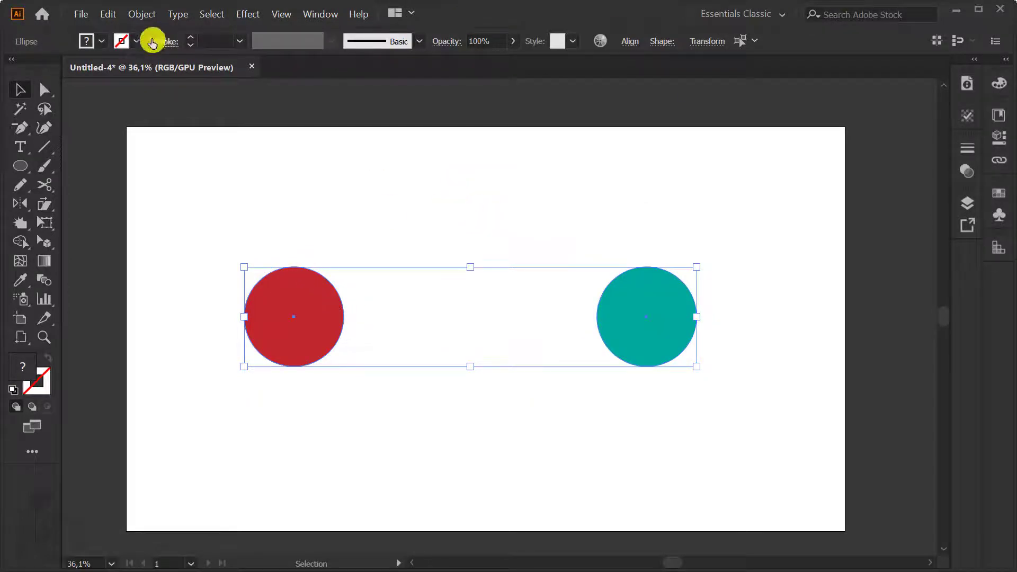
left_click(139, 12)
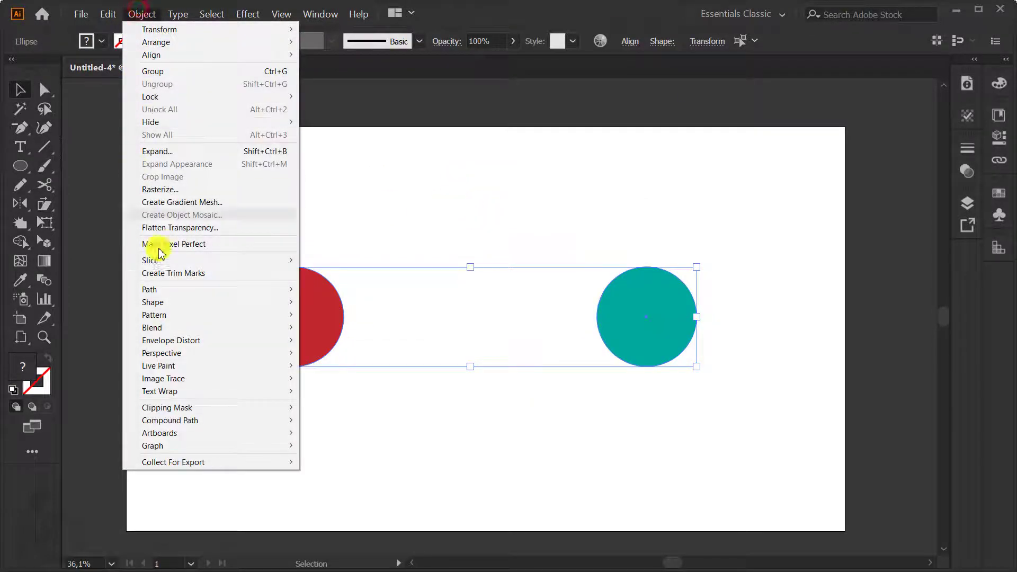
left_click(201, 327)
left_click(339, 327)
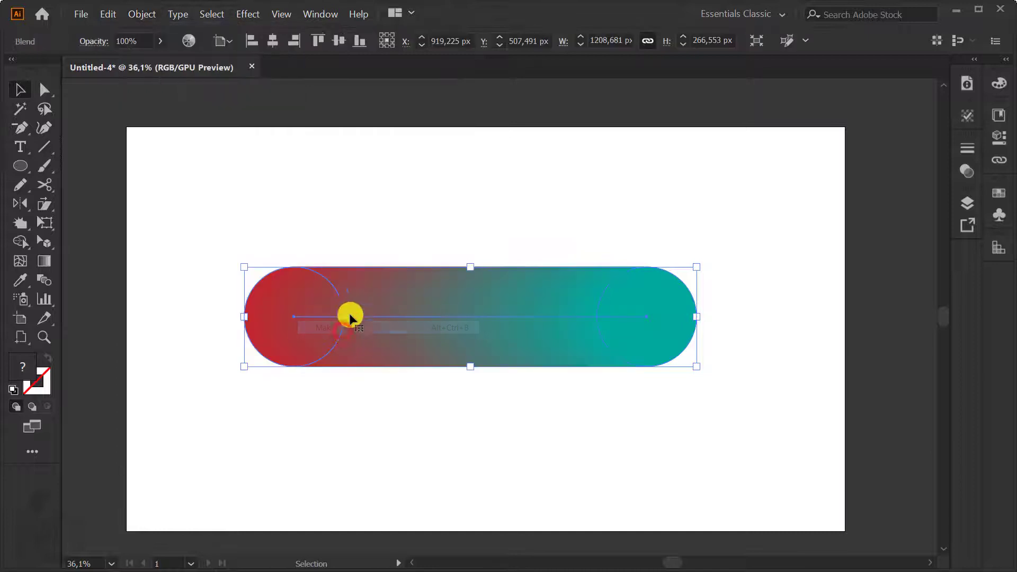
left_click(509, 233)
left_click_drag(590, 333, 564, 320)
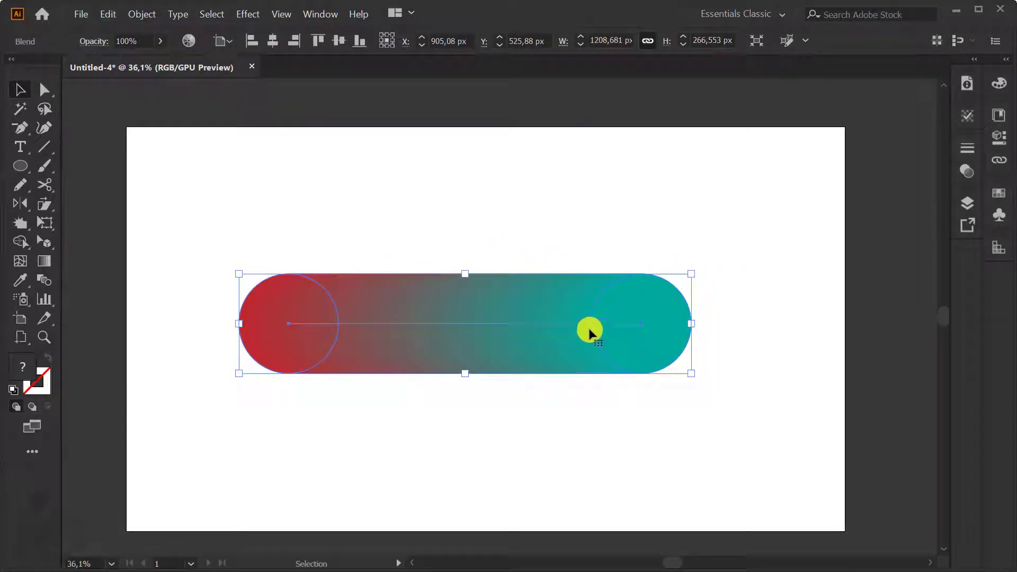
left_click_drag(573, 323, 526, 324)
left_click_drag(550, 295, 594, 304)
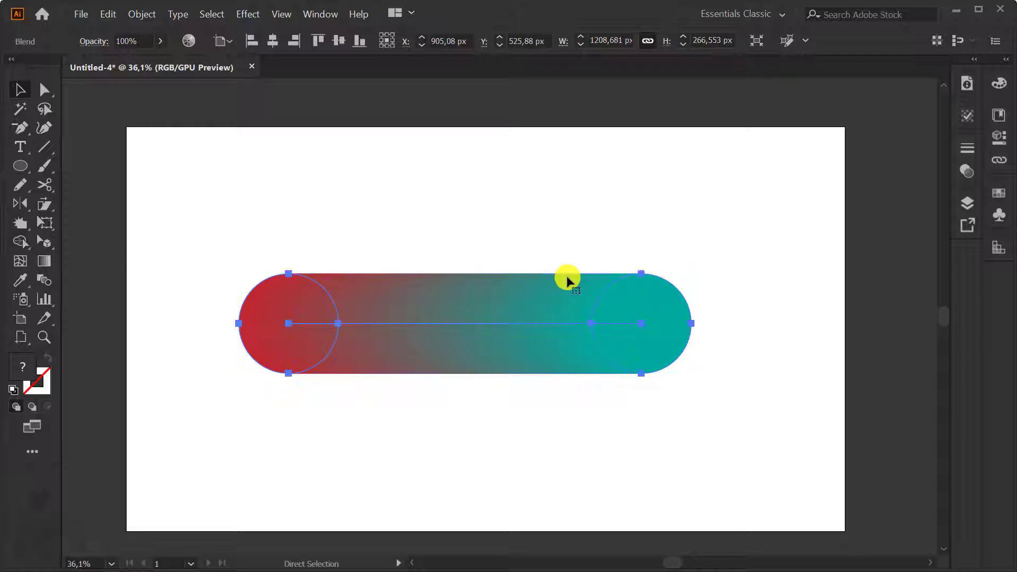
key("ctrl+z")
key("ctrl+z")
key("ctrl+z")
Move the teal circle up to the top of the artboard
key("v")
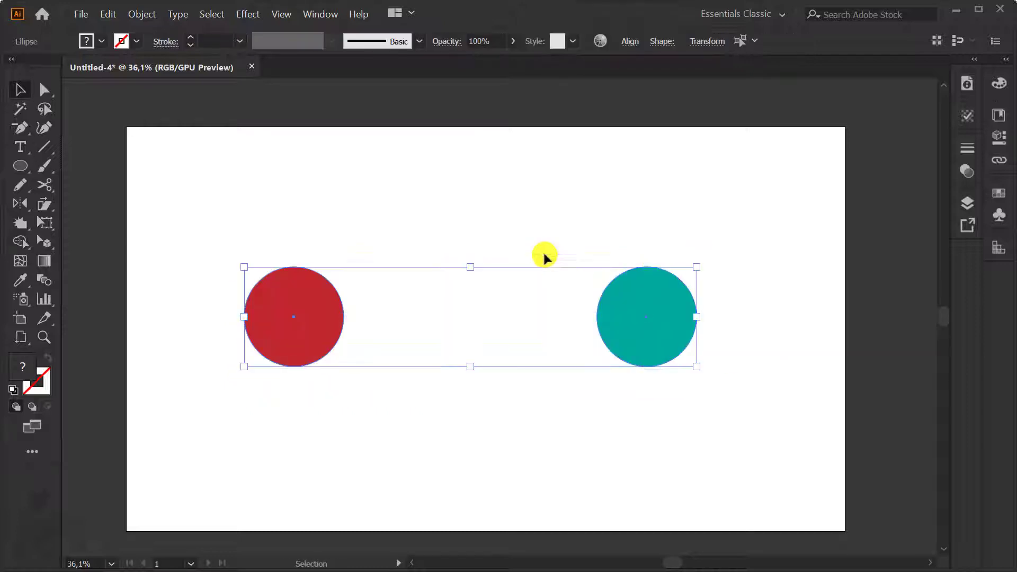
left_click(527, 243)
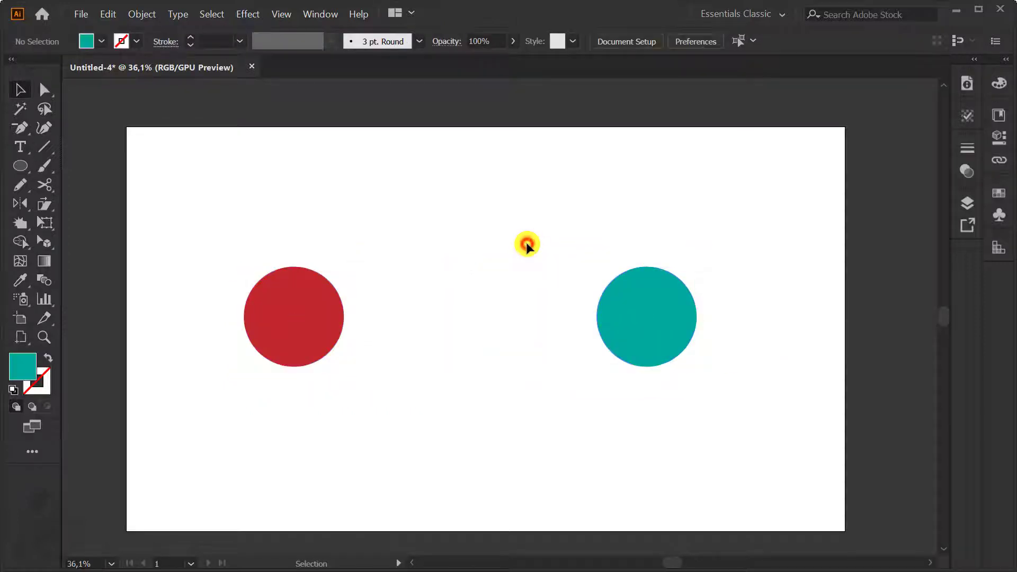
left_click(660, 306)
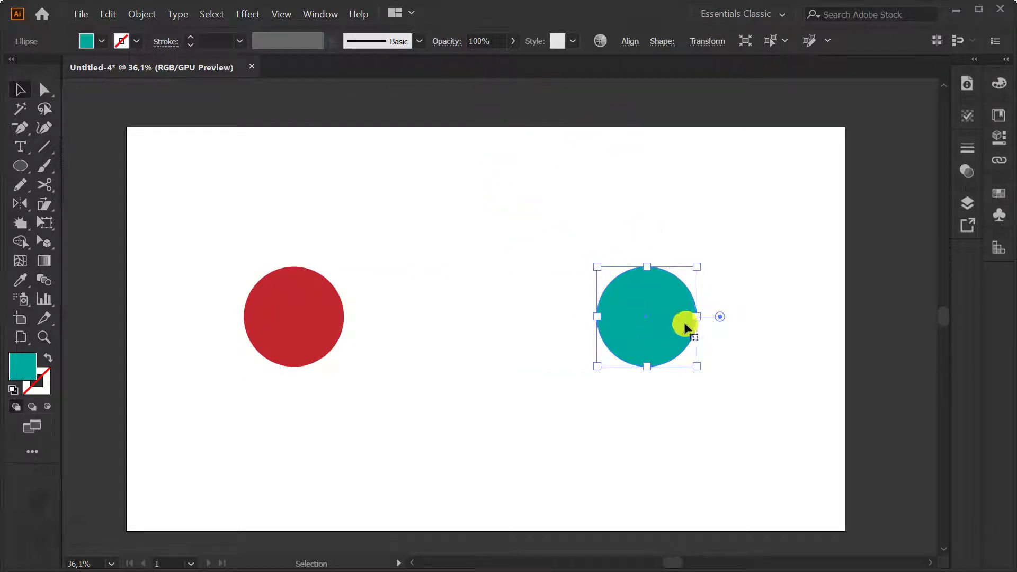
left_click_drag(665, 311, 665, 183)
Draw a teal star right of the red circle and select it along with the circle
left_click(20, 164)
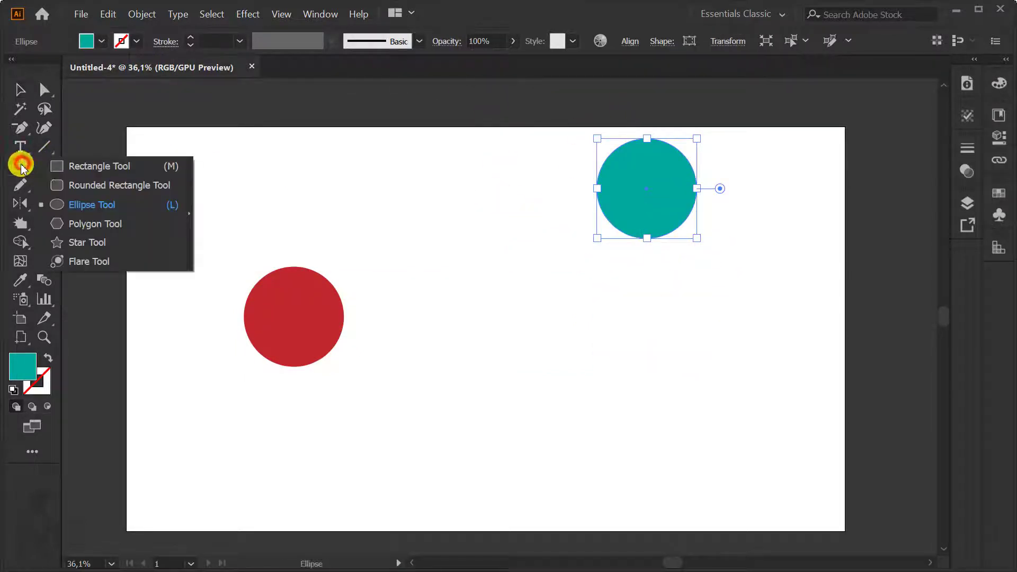
left_click(96, 224)
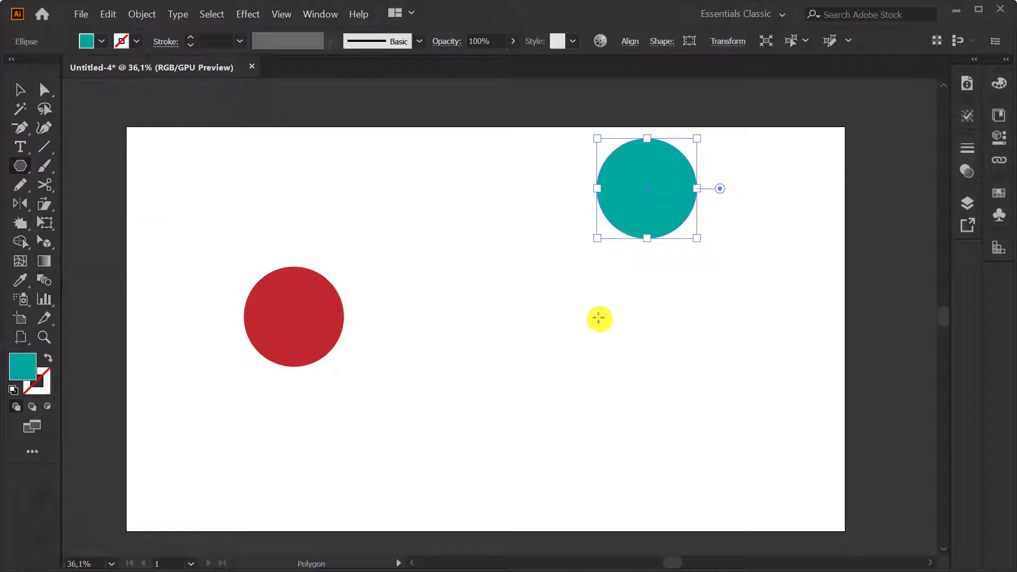
left_click(21, 166)
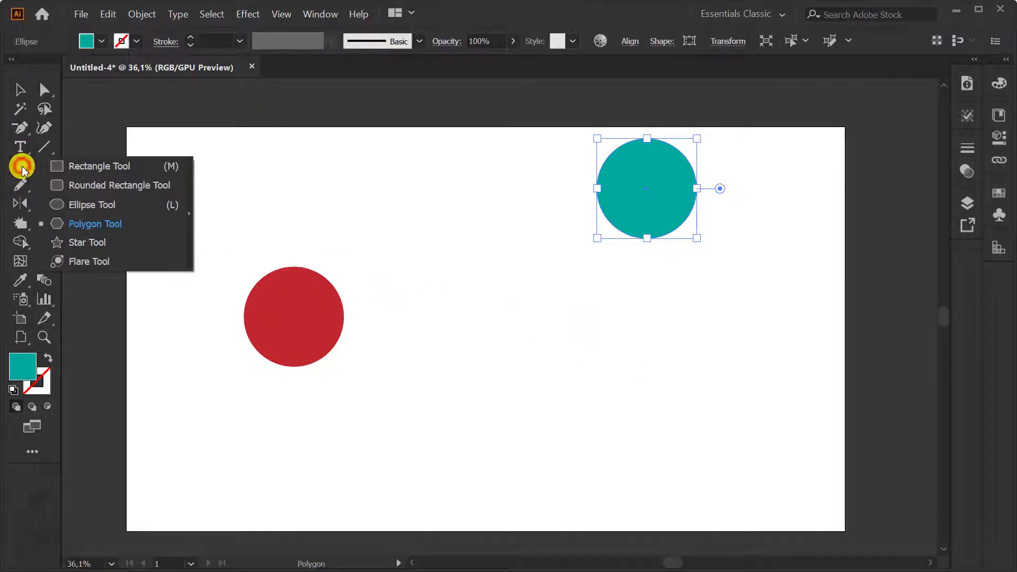
left_click(88, 242)
left_click_drag(575, 317, 618, 363)
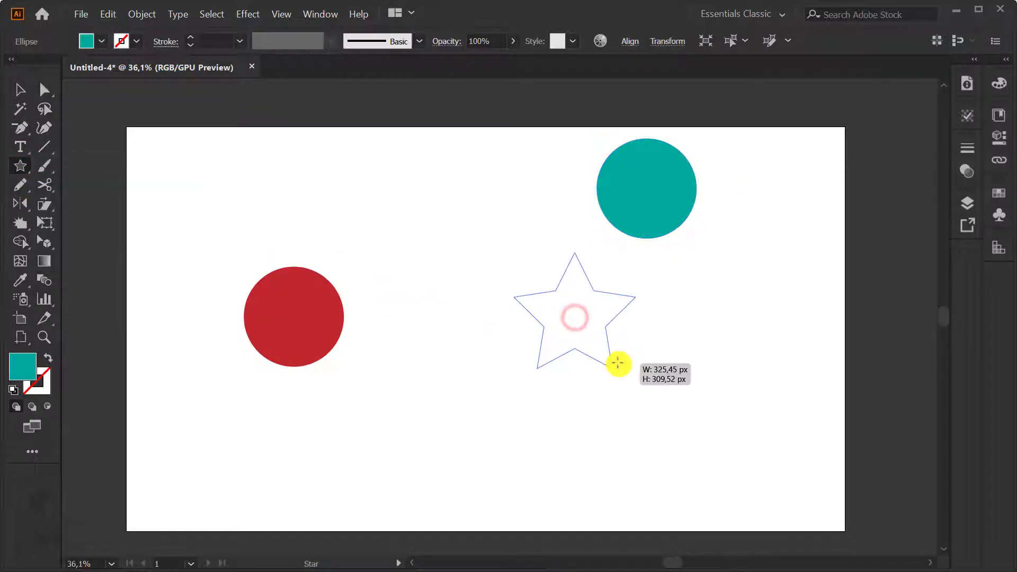
key("v")
left_click(245, 328, "shift")
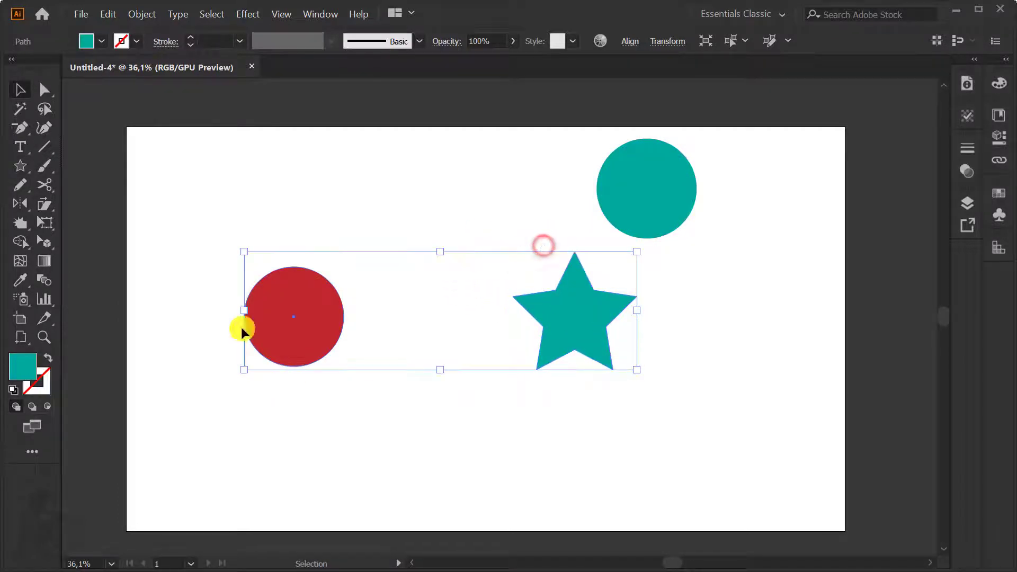
left_click(142, 15)
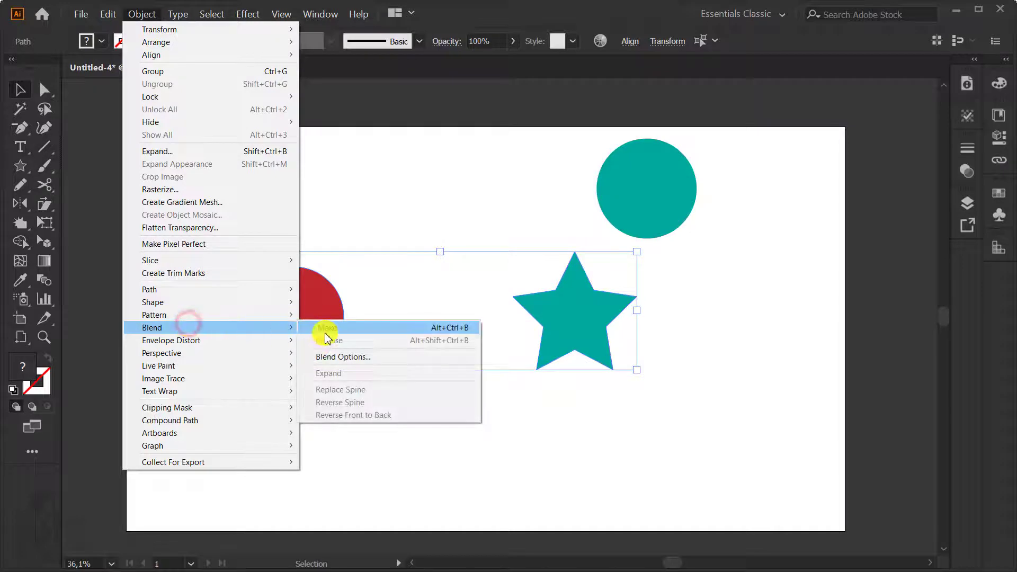
Make a blend from the red circle to the teal star, zoom in to inspect it, then reposition it
left_click(338, 327)
left_click(518, 418)
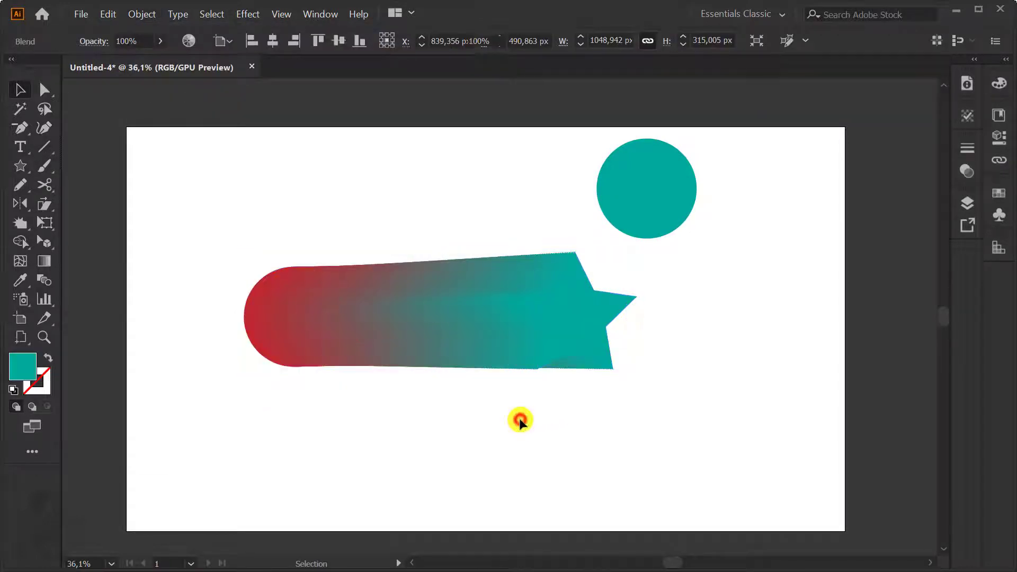
mouse_move(424, 305)
left_mouse_down()
mouse_move(500, 312)
mouse_move(538, 333)
mouse_move(510, 300)
left_mouse_up()
key("v")
left_click(146, 263)
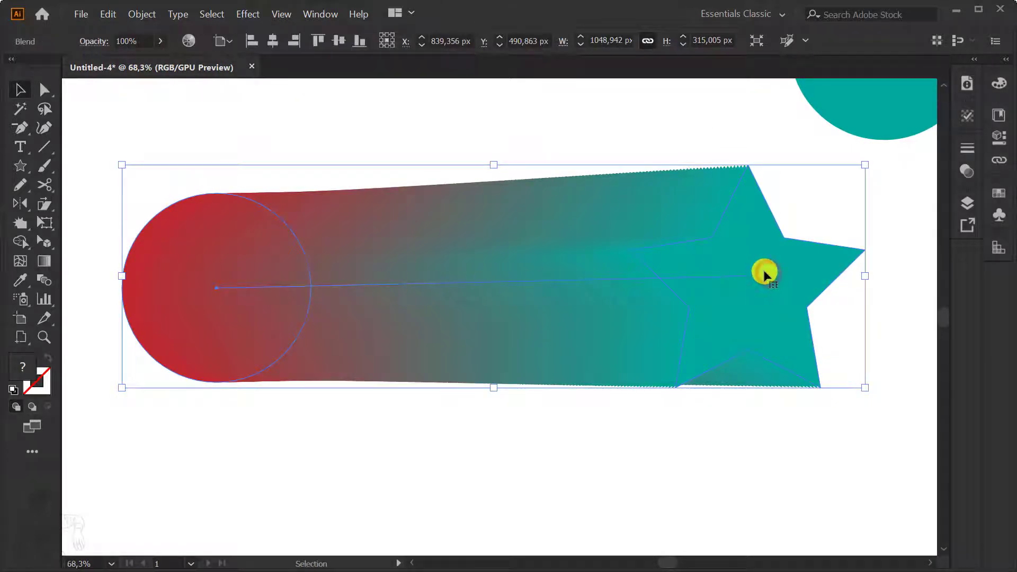
key("ctrl+minus")
key("ctrl+minus")
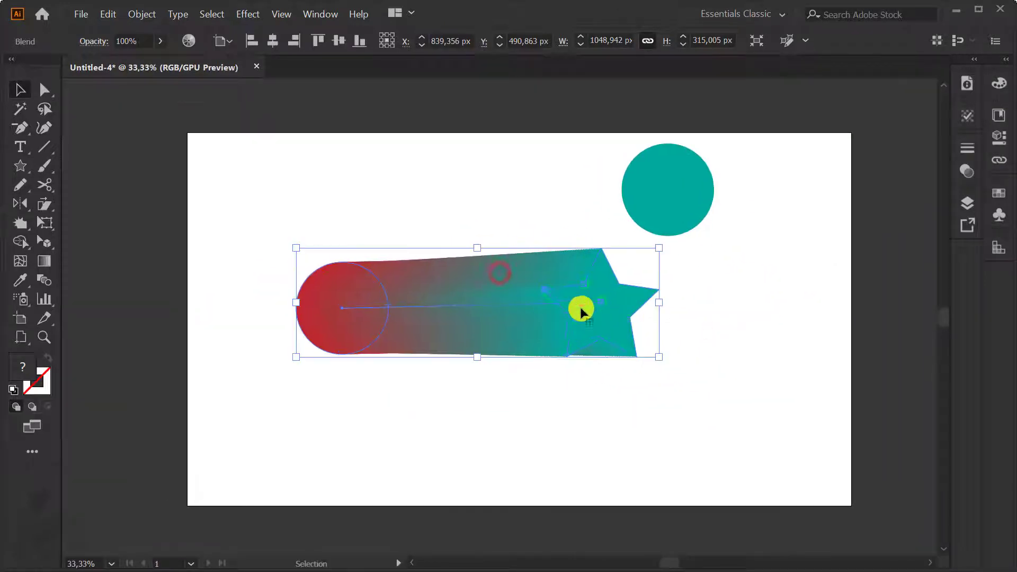
mouse_move(581, 312)
left_mouse_down()
mouse_move(601, 314)
mouse_move(590, 306)
left_mouse_up()
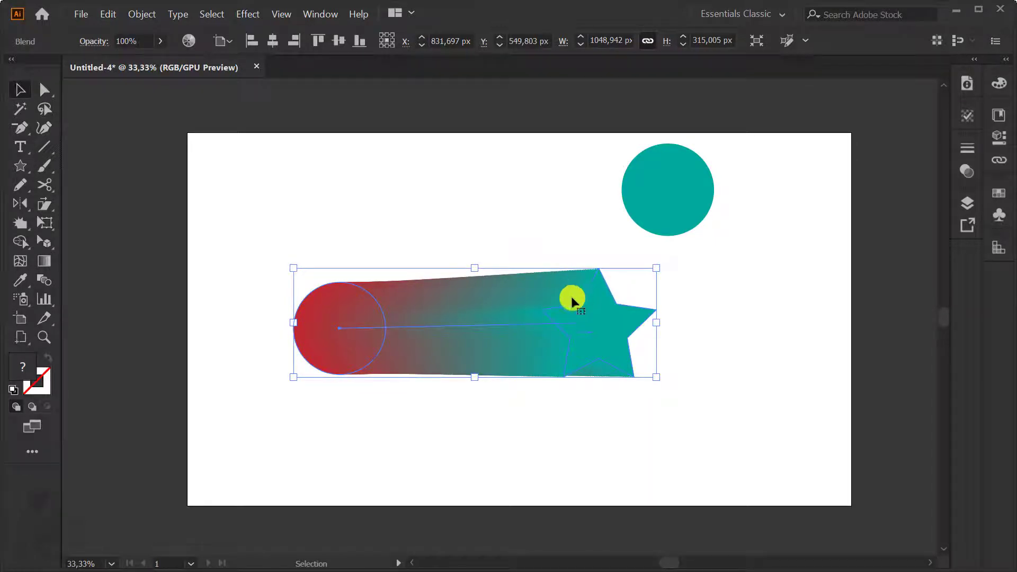
left_click_drag(585, 314, 551, 286)
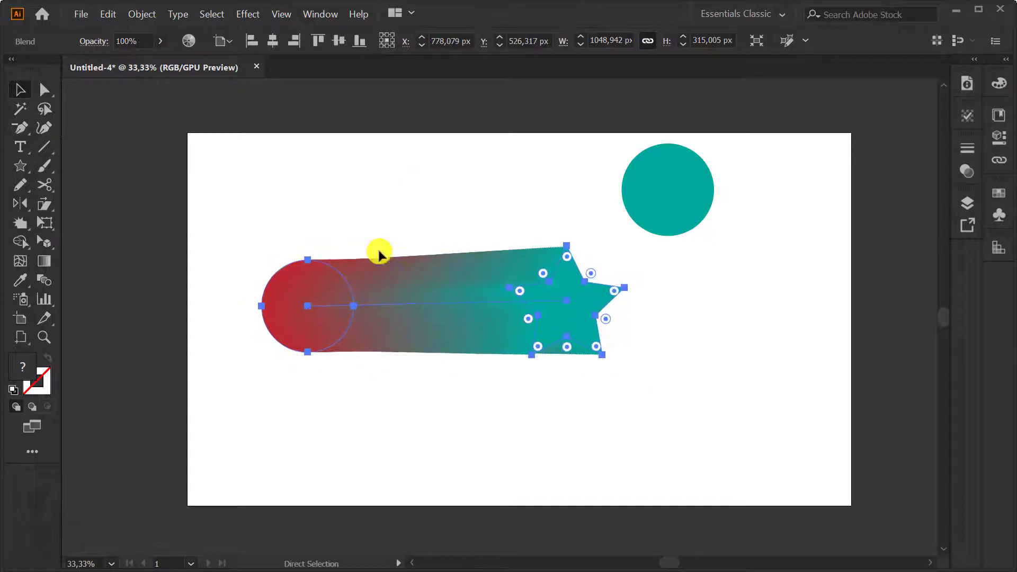
left_click_drag(427, 265, 428, 265)
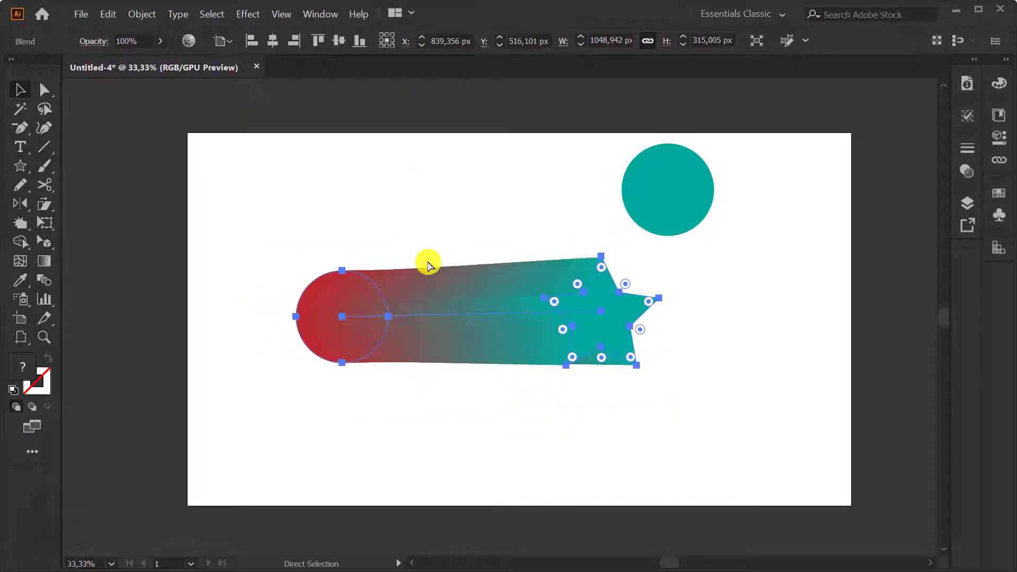
Release the blend and retry linking circle to star with the Blend tool, undoing attempts
key("alt+ctrl+shift+b")
key("v")
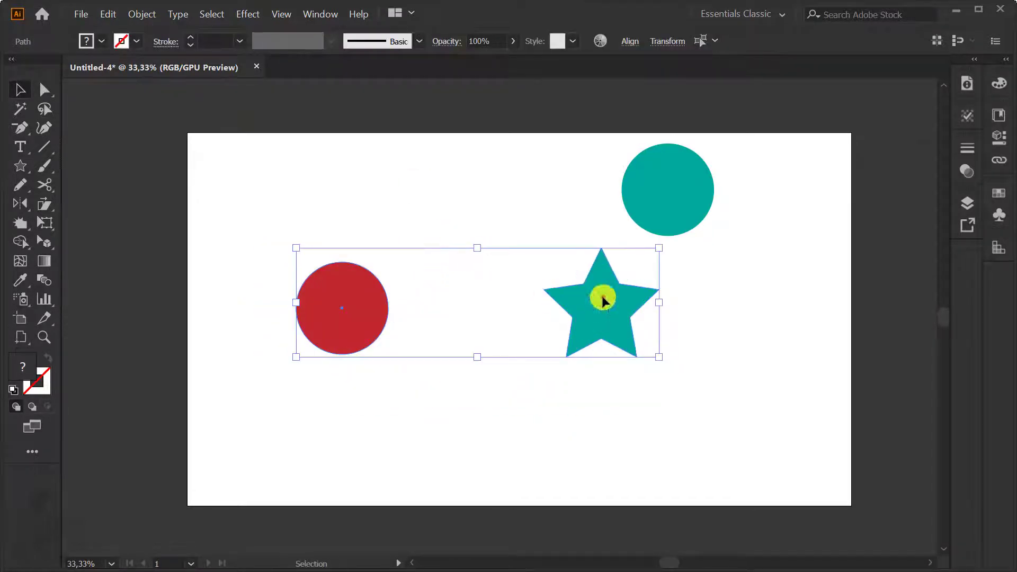
key("w")
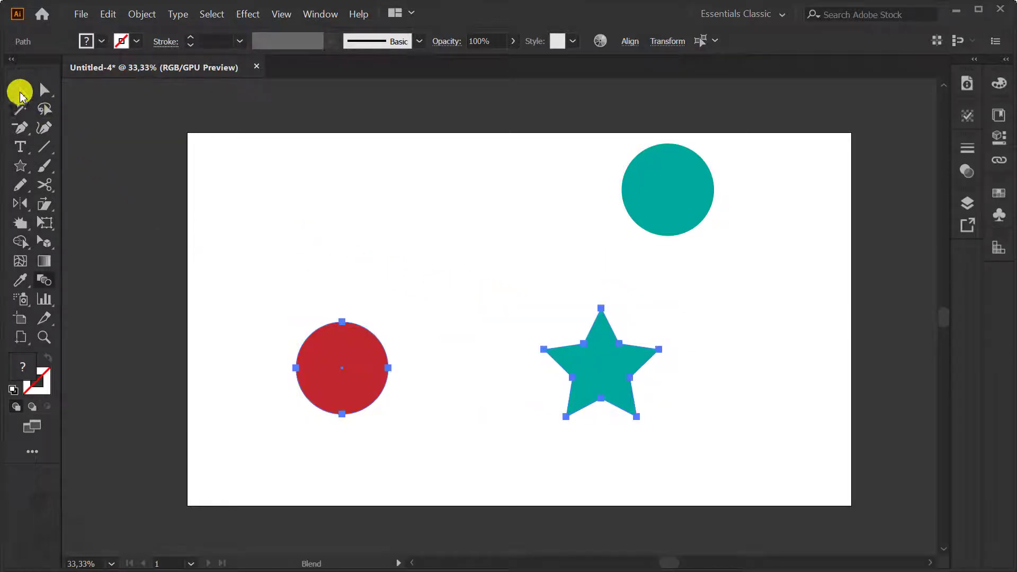
left_click(333, 367)
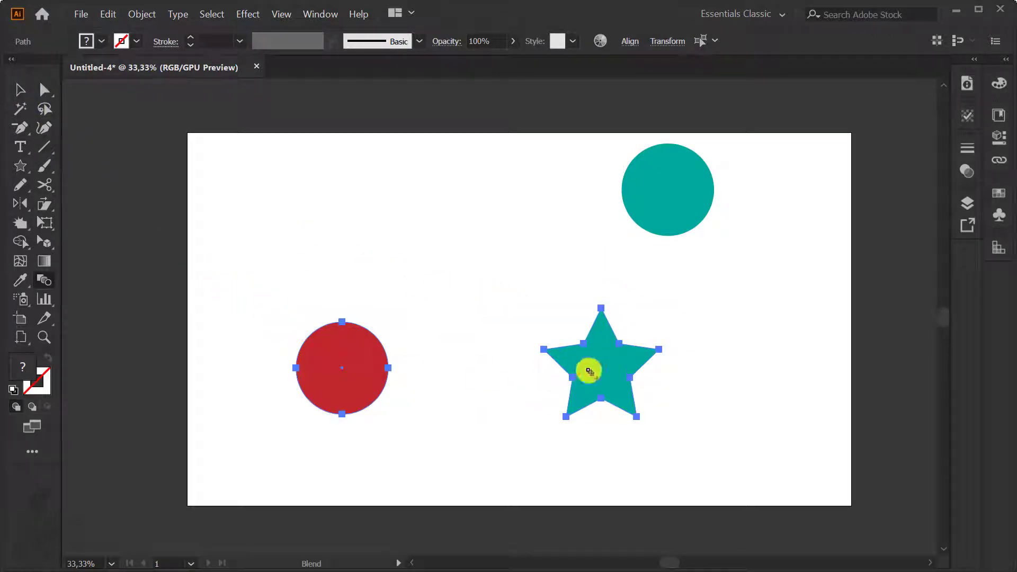
left_click(585, 368)
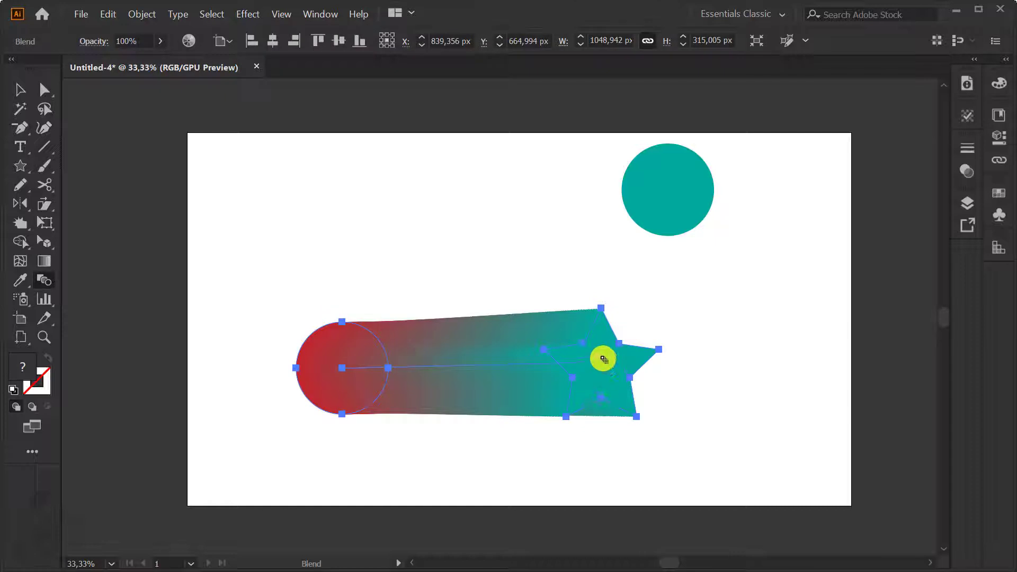
key("ctrl+z")
key("ctrl+shift+z")
key("ctrl+z")
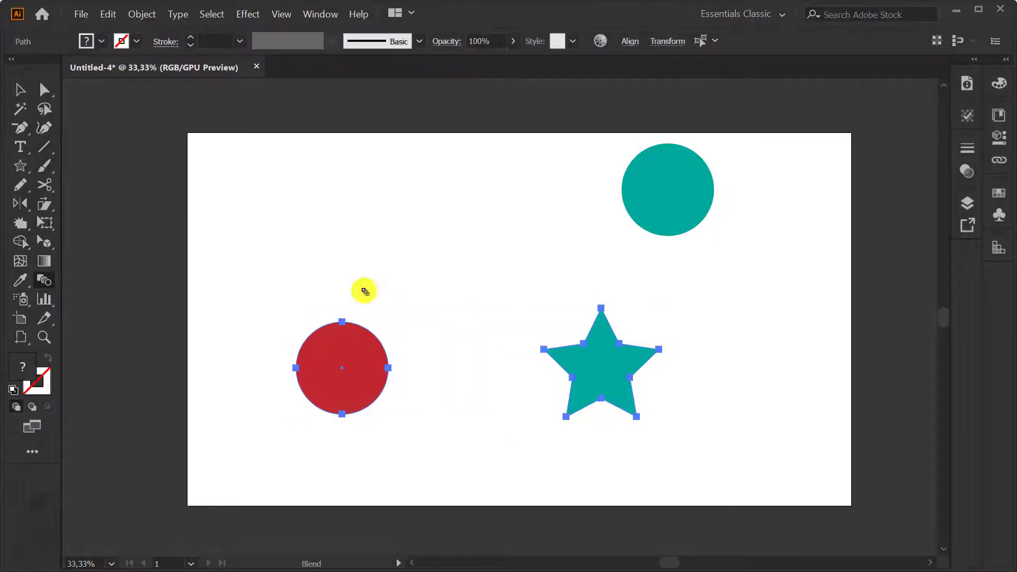
Rebuild the circle-to-star blend and drag it slightly up and left
left_click(350, 361)
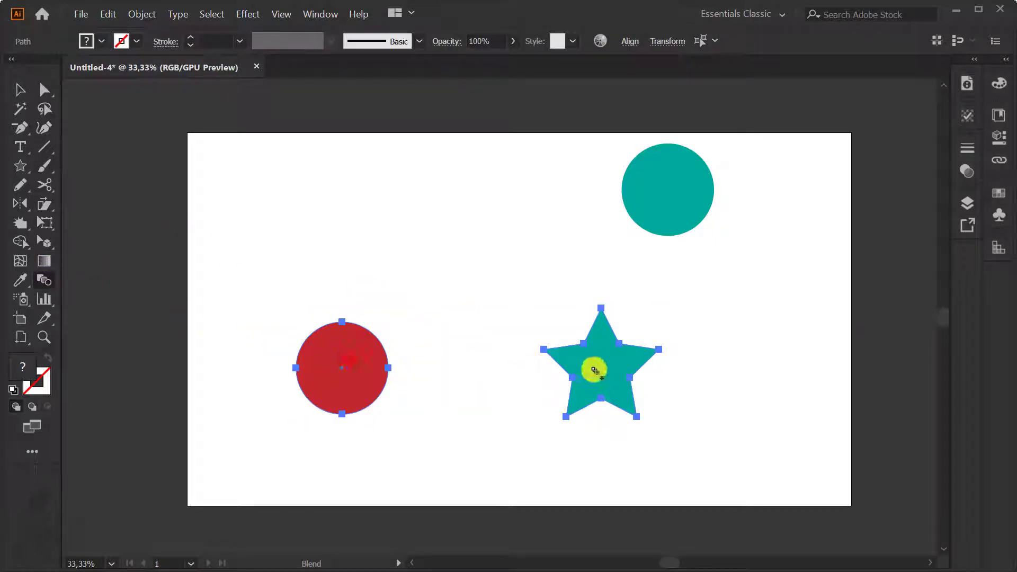
left_click(339, 365)
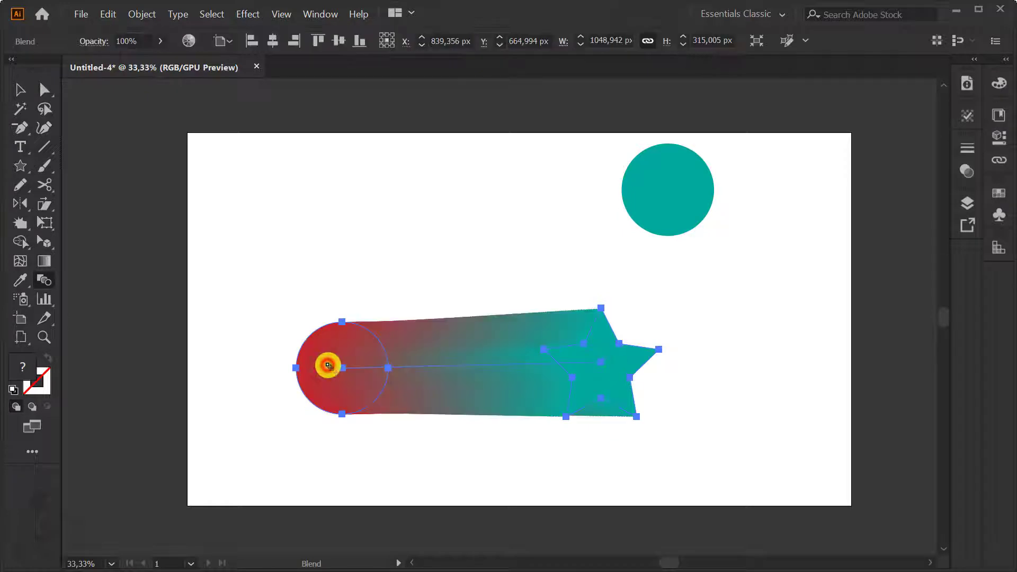
key("ctrl+z")
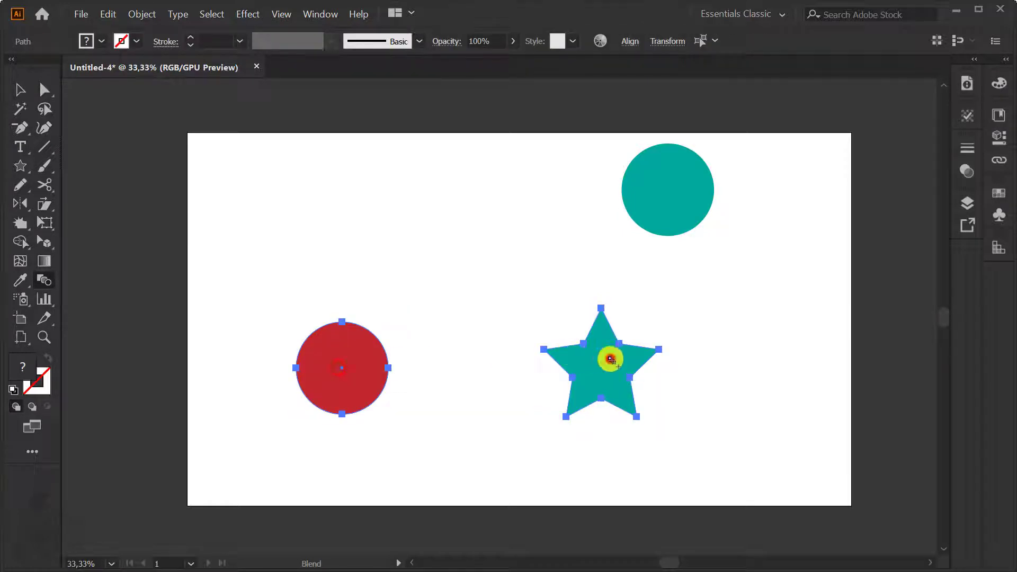
left_click(610, 360)
key("ctrl+z")
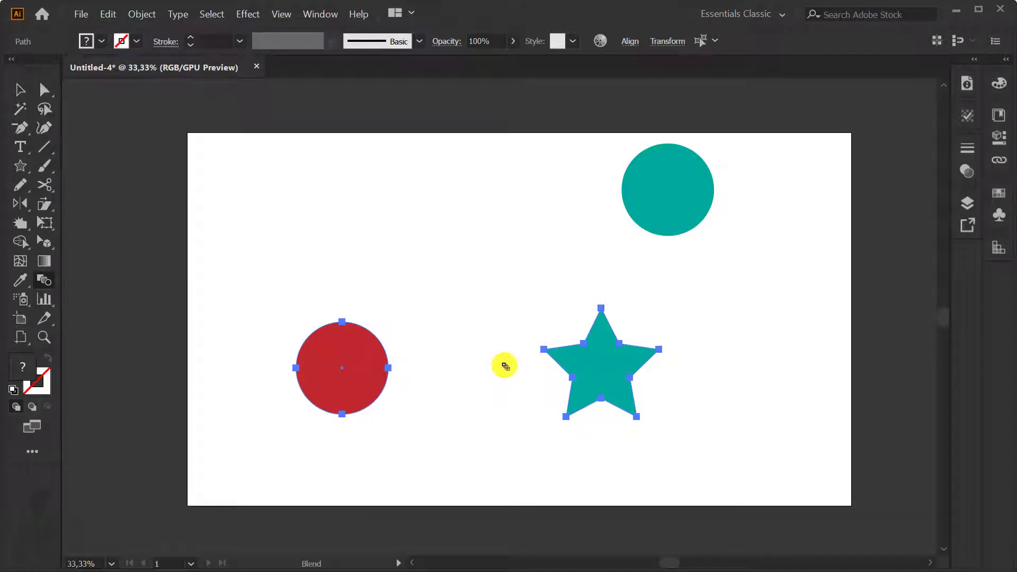
left_click(609, 366)
left_click(342, 365)
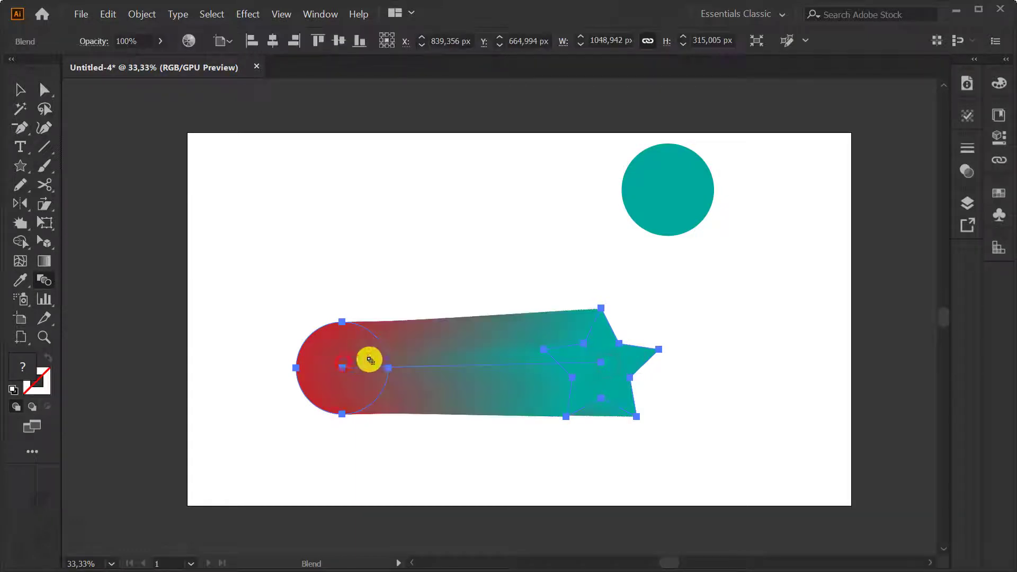
key("v")
left_click(444, 289)
left_click(450, 374)
left_click_drag(450, 374, 424, 361)
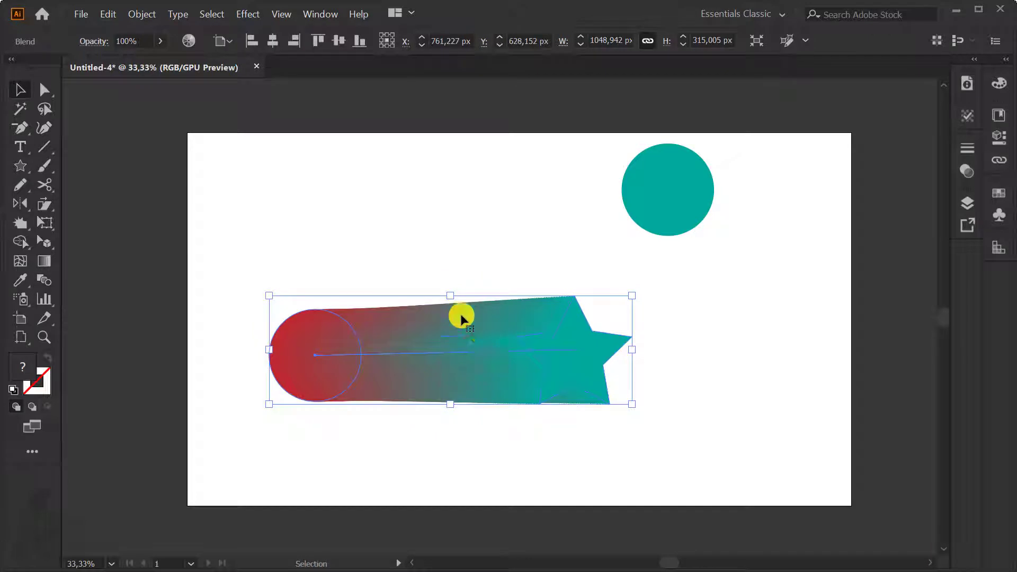
Select the blend and release it via Object > Blend > Release
left_click(134, 16)
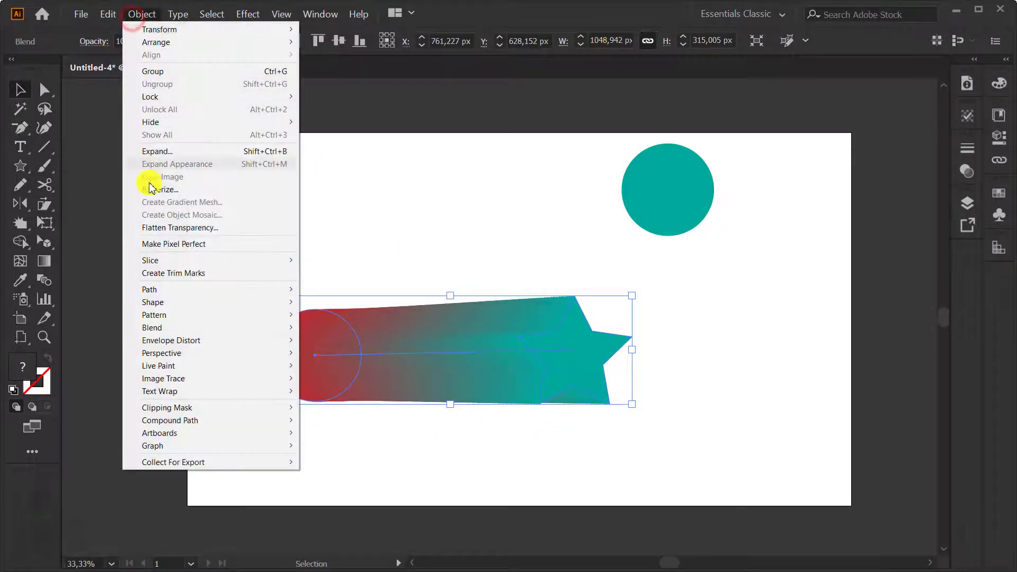
mouse_move(152, 327)
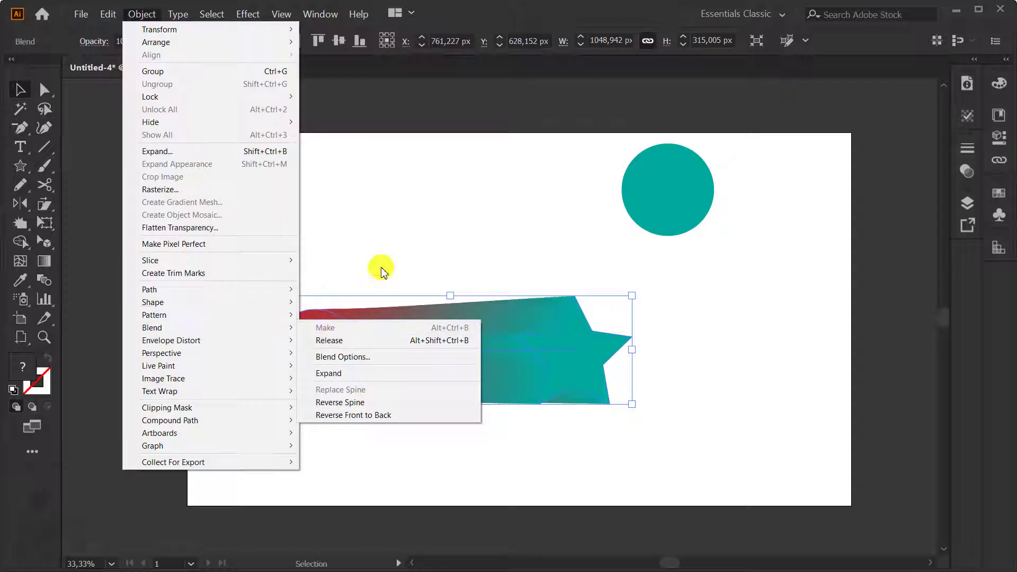
left_click(412, 231)
left_click(139, 14)
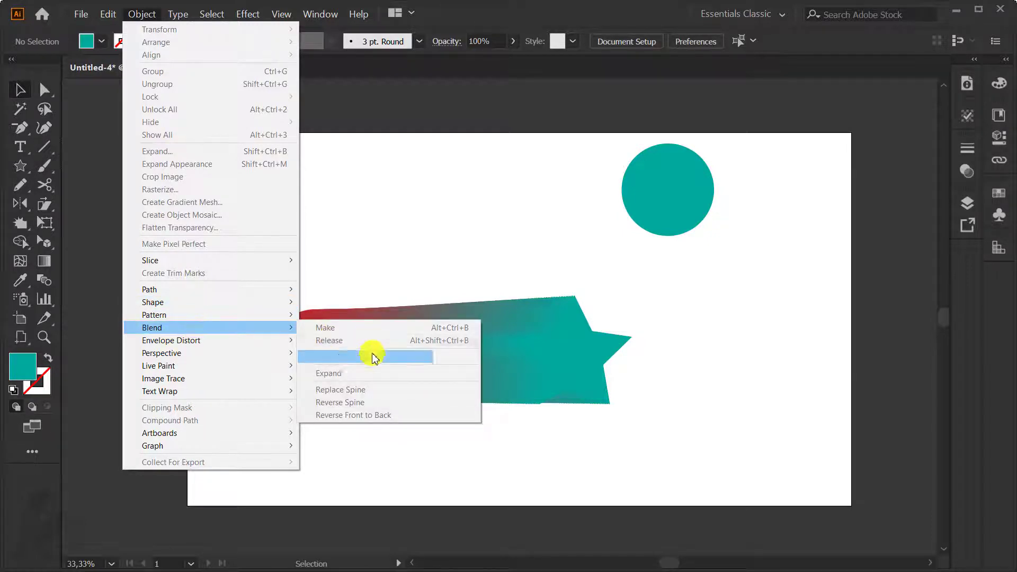
left_click(540, 320)
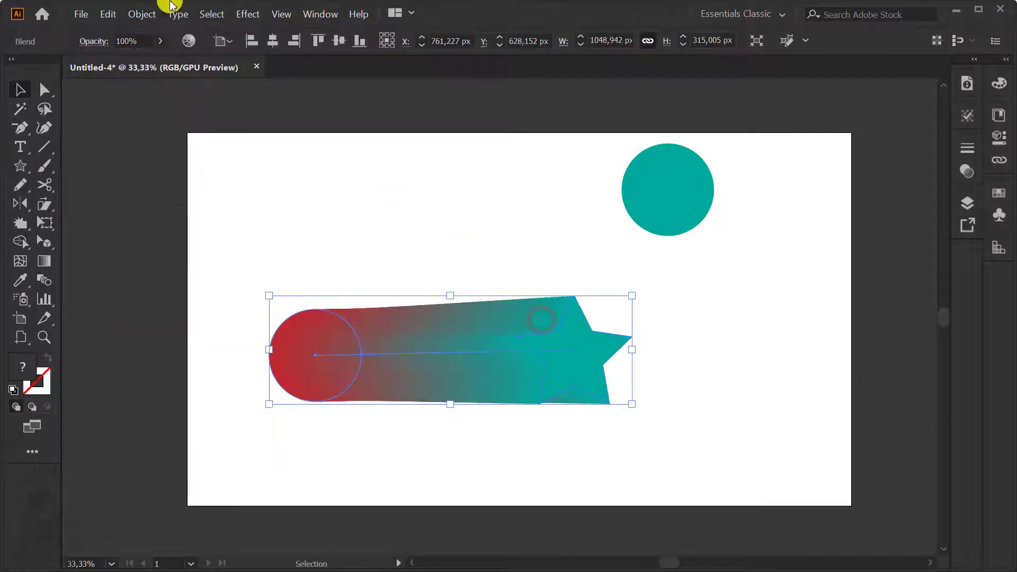
left_click(141, 14)
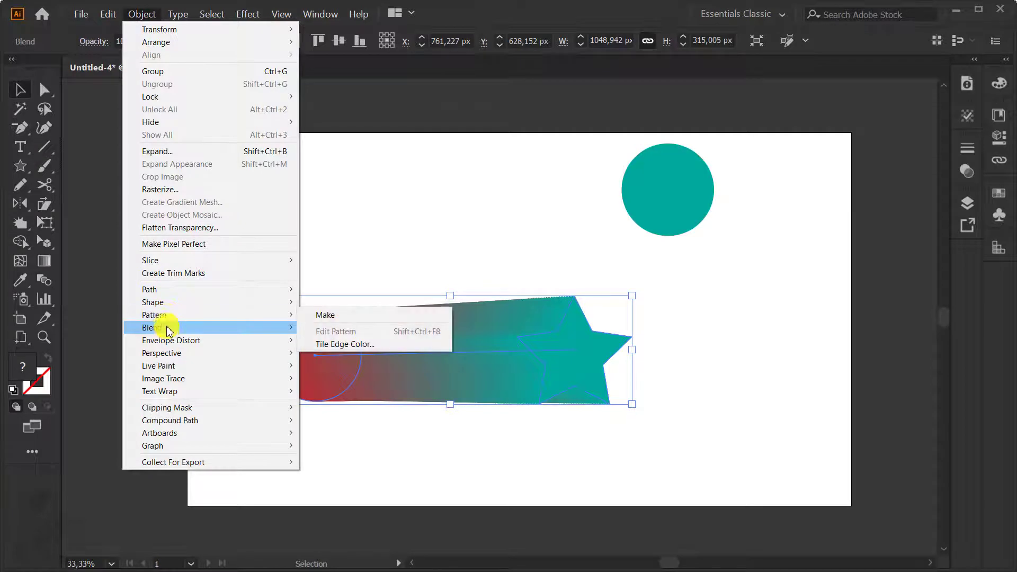
mouse_move(153, 327)
left_click(365, 340)
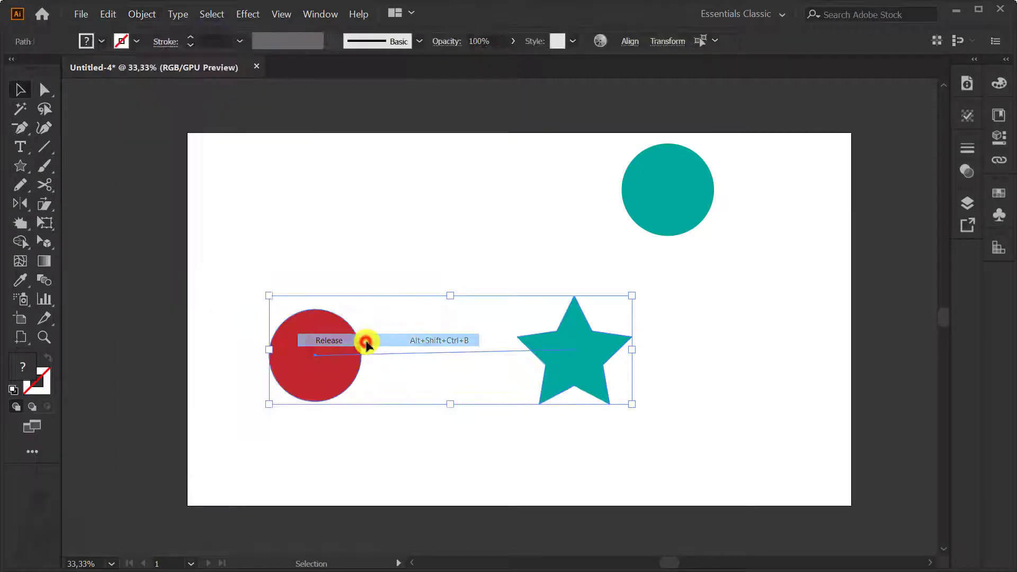
Move the leftover spine path aside and select the teal star and red circle
left_click(686, 350)
left_click_drag(552, 349, 680, 356)
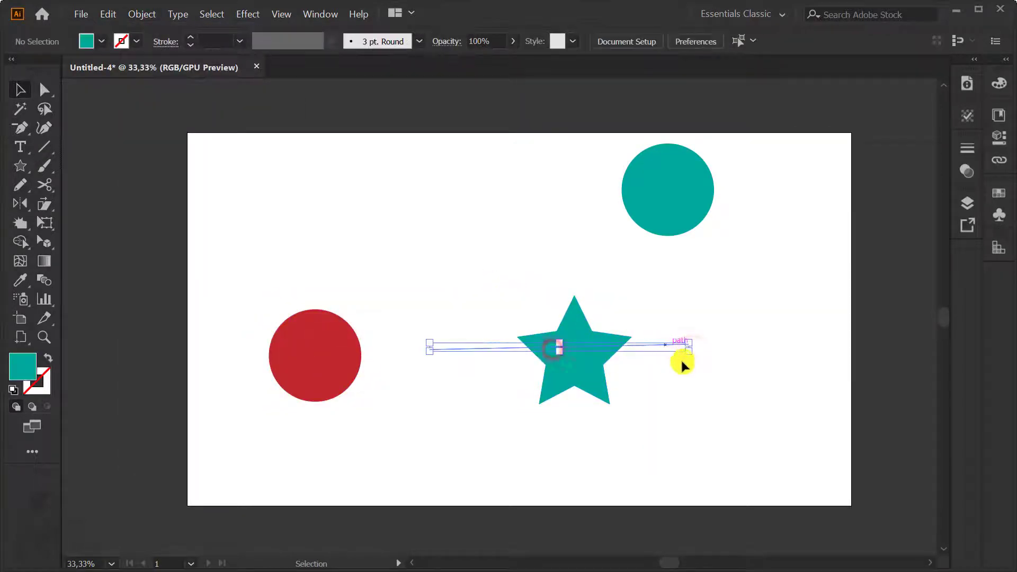
left_click(662, 300)
left_click(590, 345)
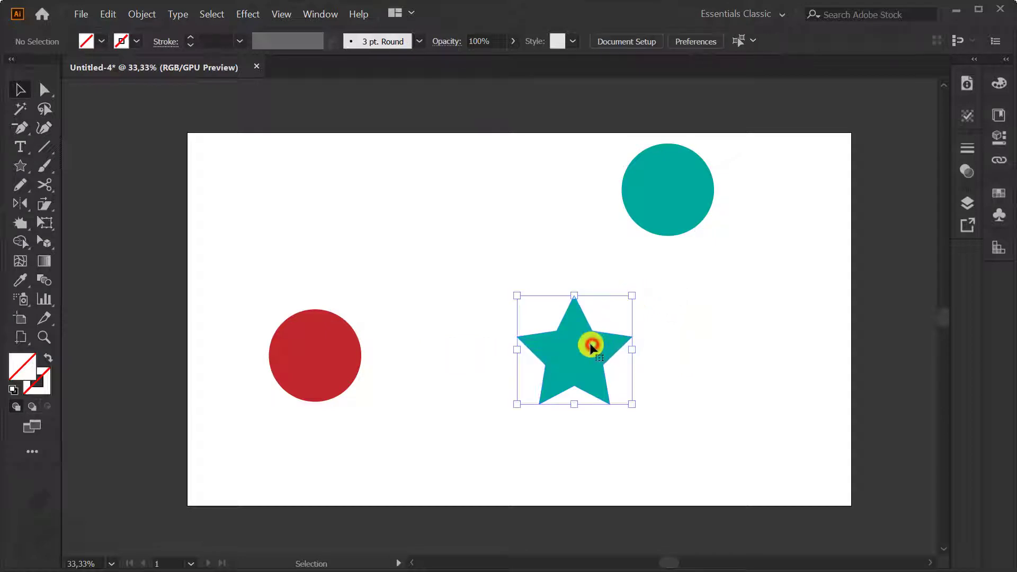
left_click(317, 347, "shift")
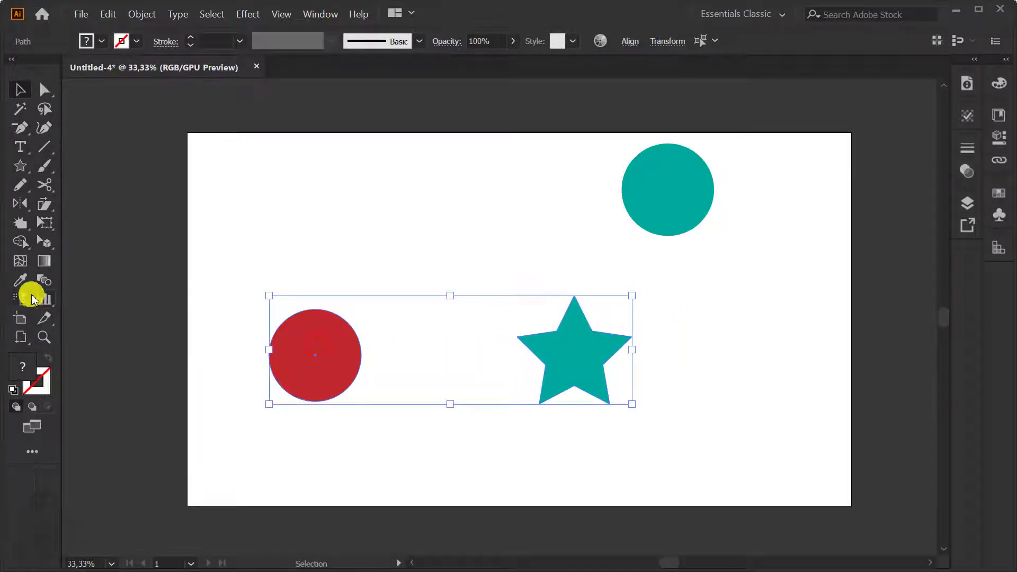
Blend the red circle into the teal star again and open Blend Options, showing 157 steps
left_click(44, 280)
left_click(276, 348)
left_click(590, 359)
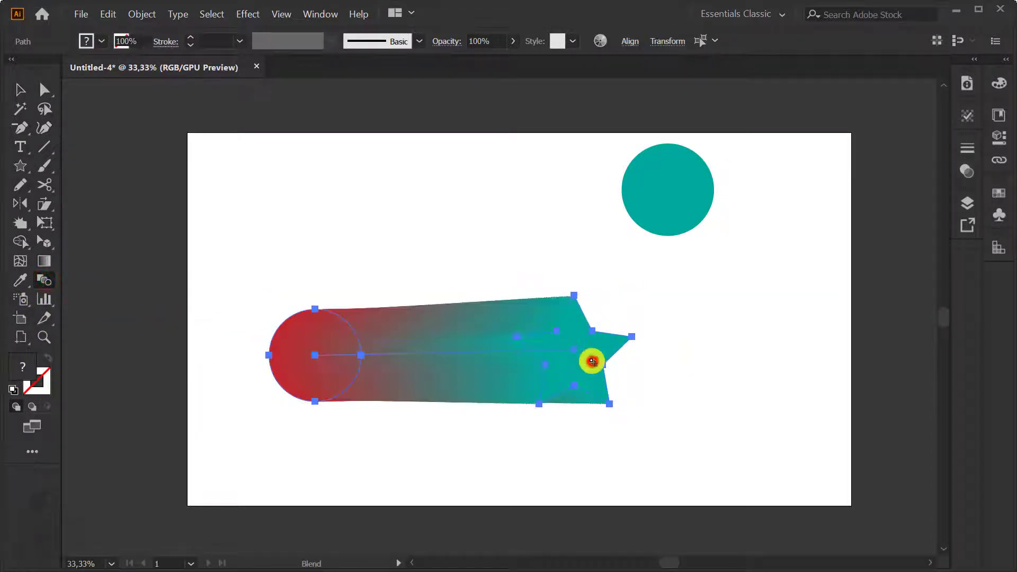
key("v")
left_click(141, 14)
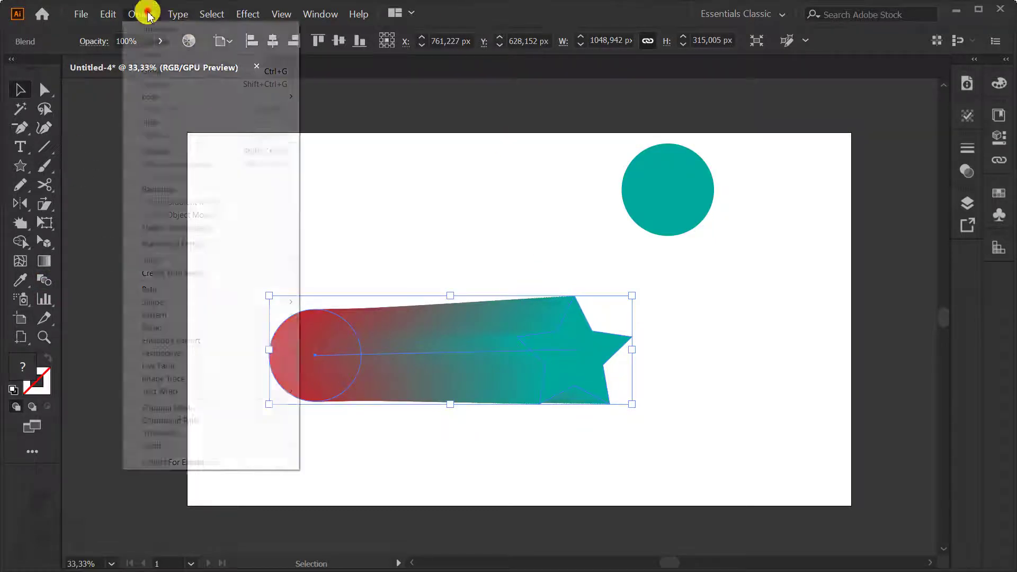
left_click(204, 328)
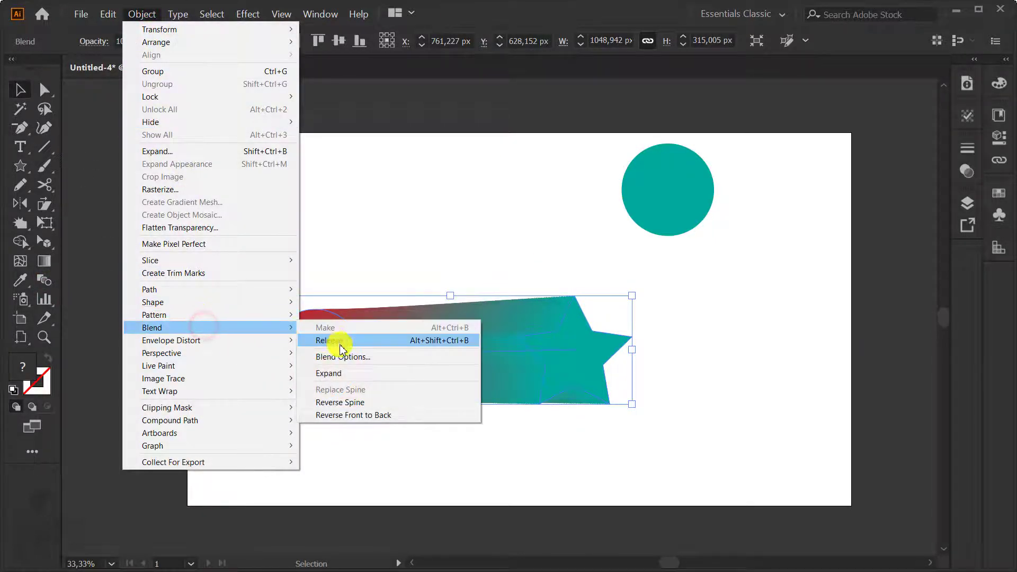
left_click(364, 362)
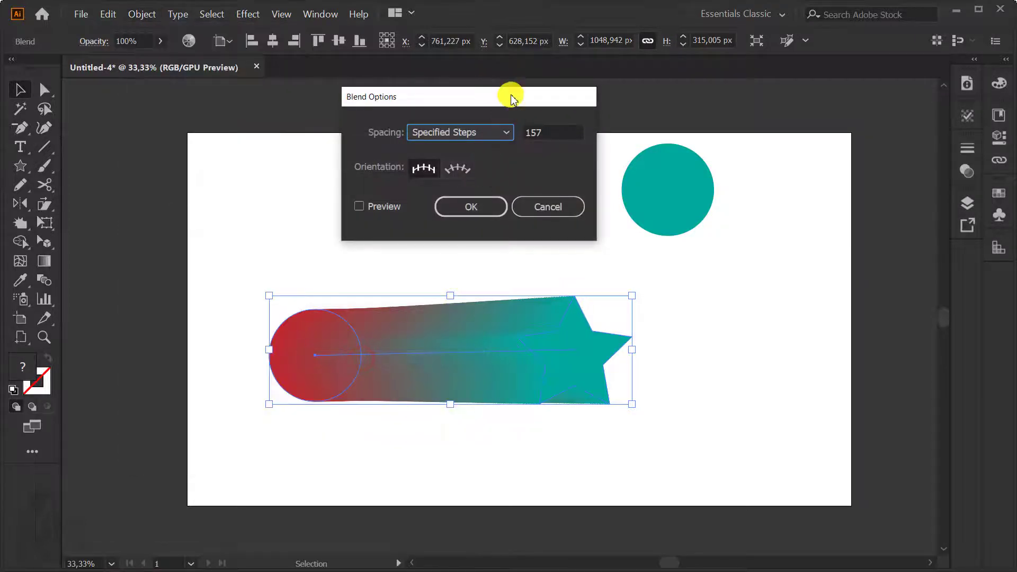
Preview the blend with Smooth Color spacing, then with Specified Steps
left_click_drag(508, 93, 436, 104)
left_click(408, 142)
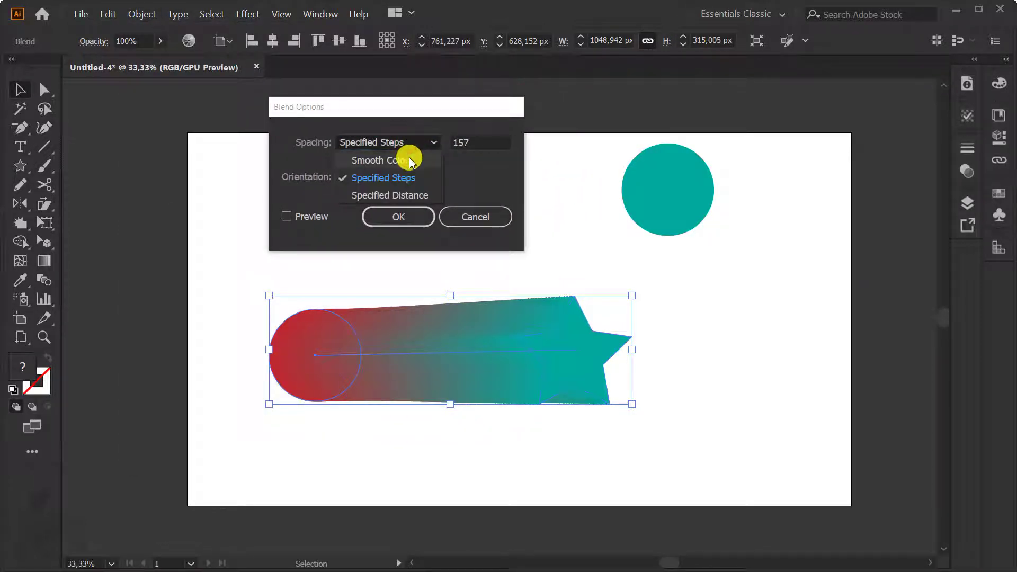
left_click(408, 158)
left_click(289, 216)
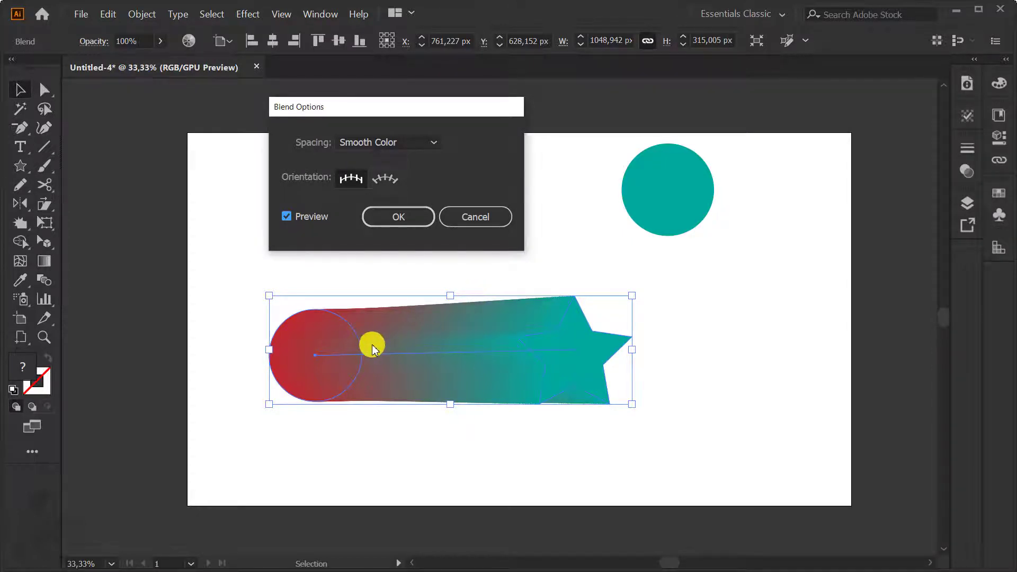
left_click(415, 142)
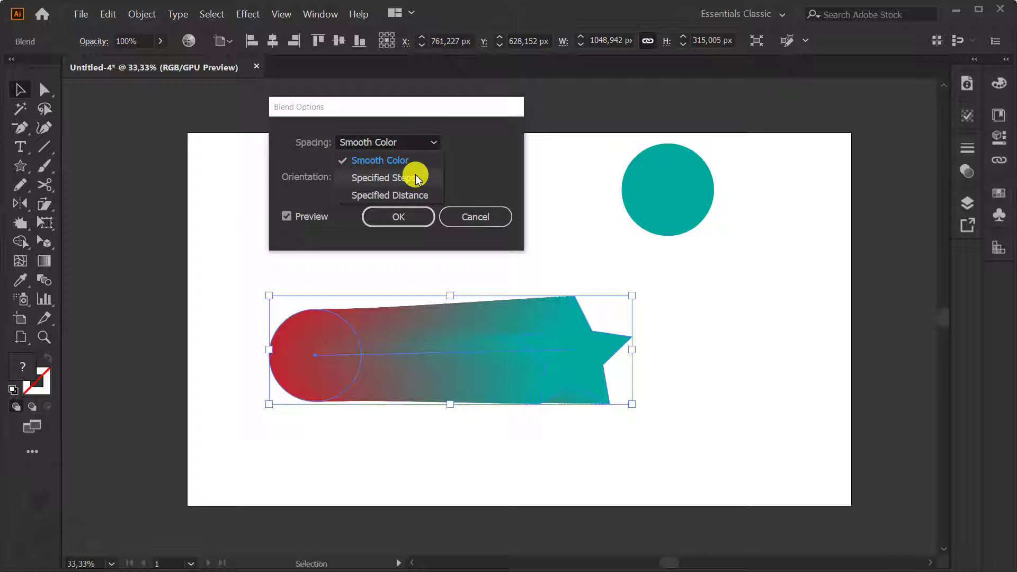
left_click(416, 178)
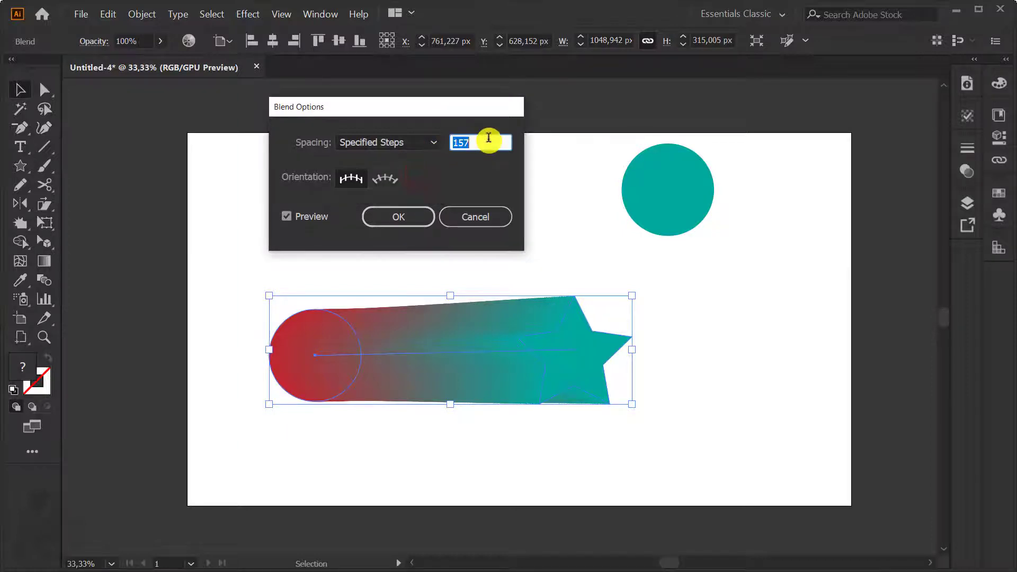
left_click_drag(488, 139, 446, 140)
type("10")
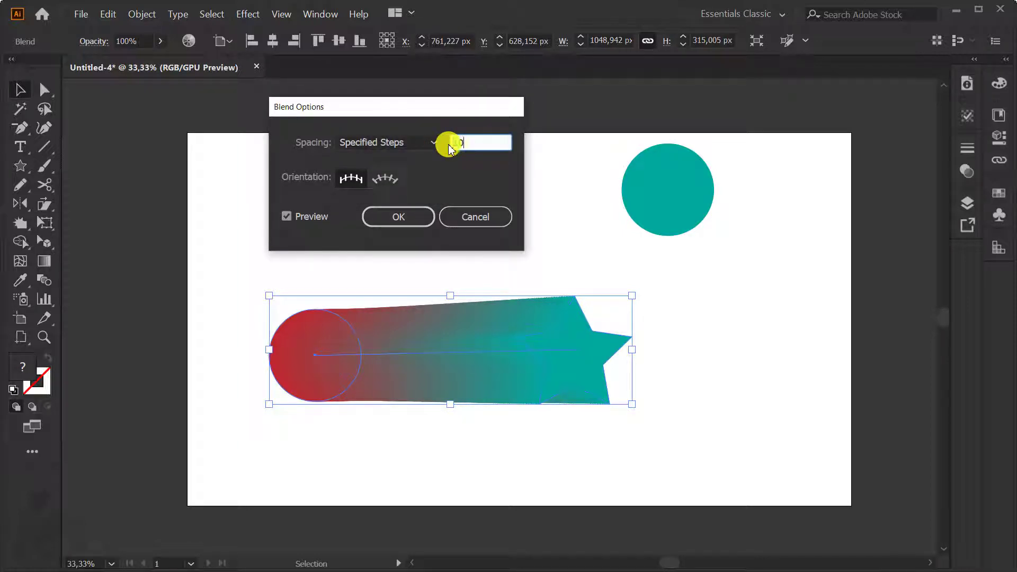
left_click(311, 221)
Set Specified Steps to 4 with preview and try Align to Path and Align to Page
left_click(360, 142)
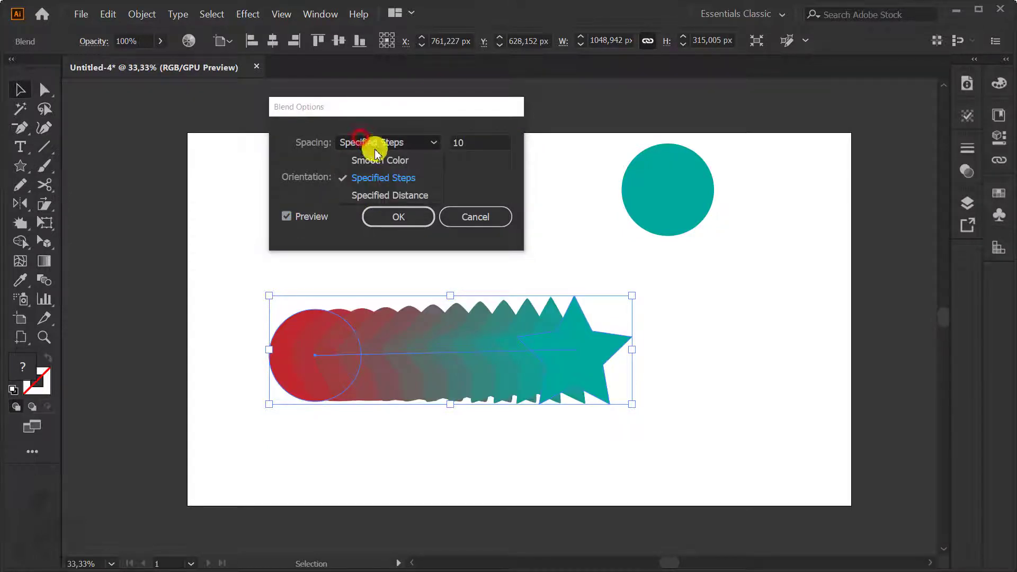
left_click(378, 159)
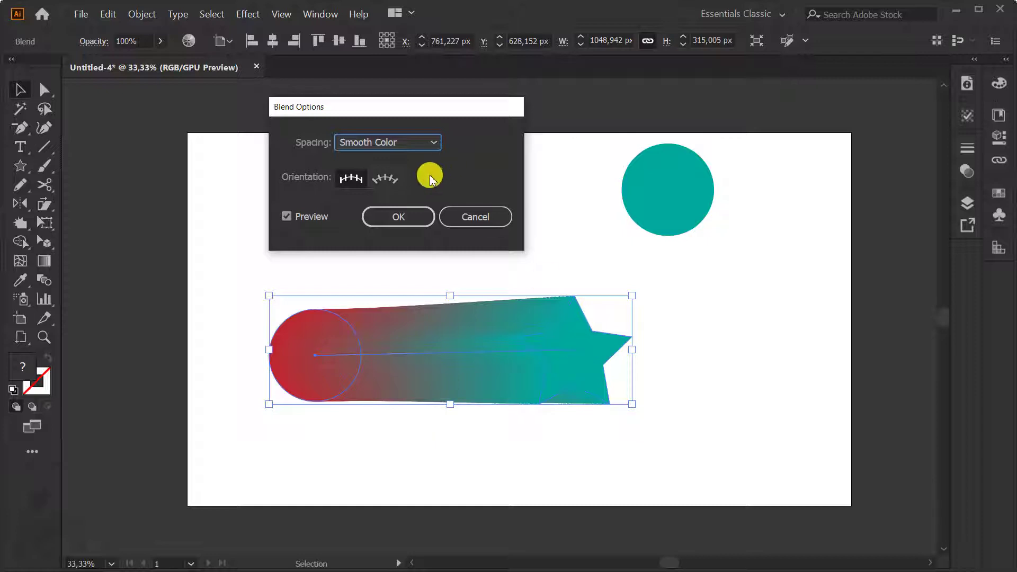
left_click(413, 141)
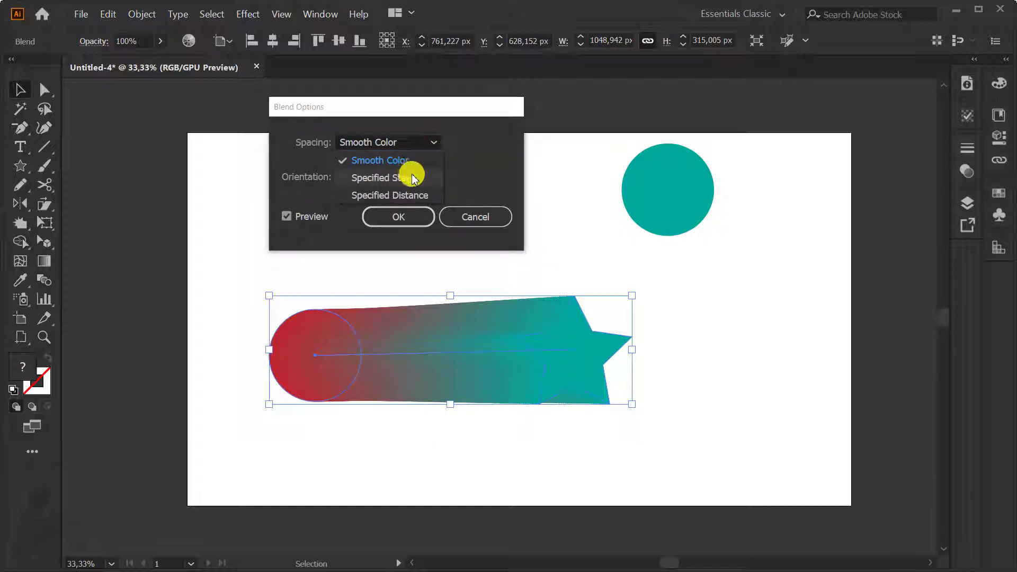
left_click(413, 179)
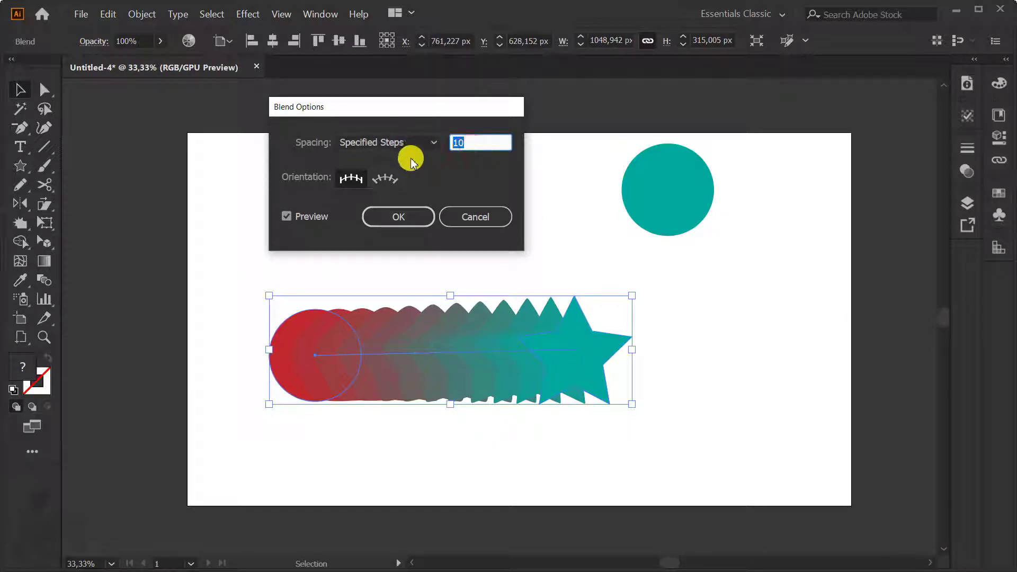
type("4")
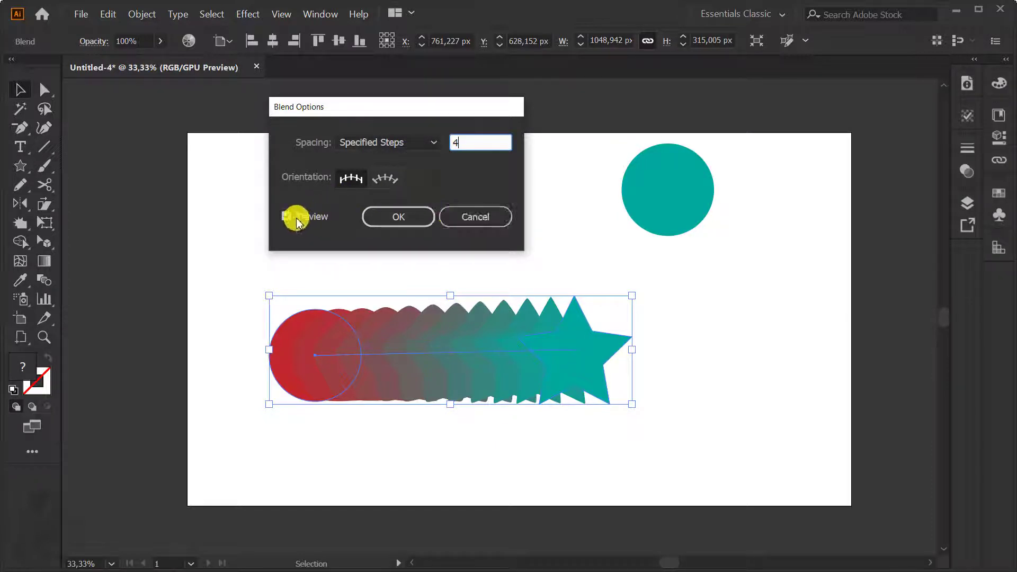
left_click(287, 216)
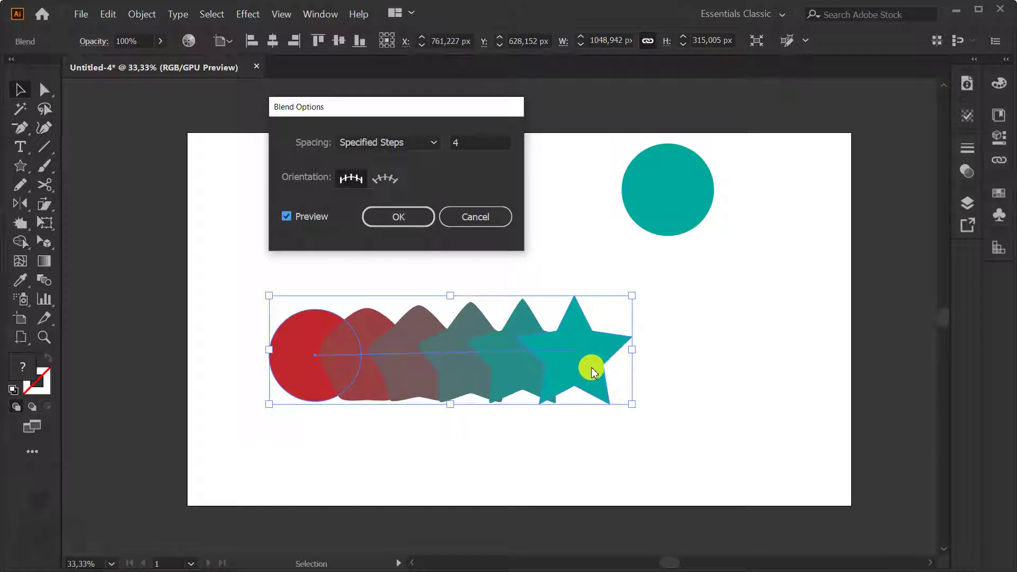
left_click(385, 179)
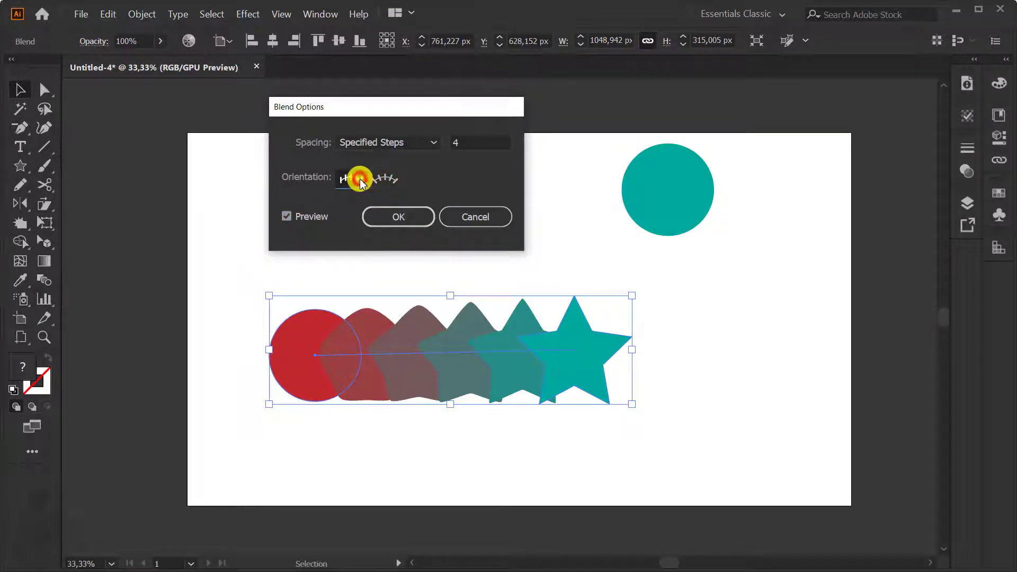
left_click(359, 179)
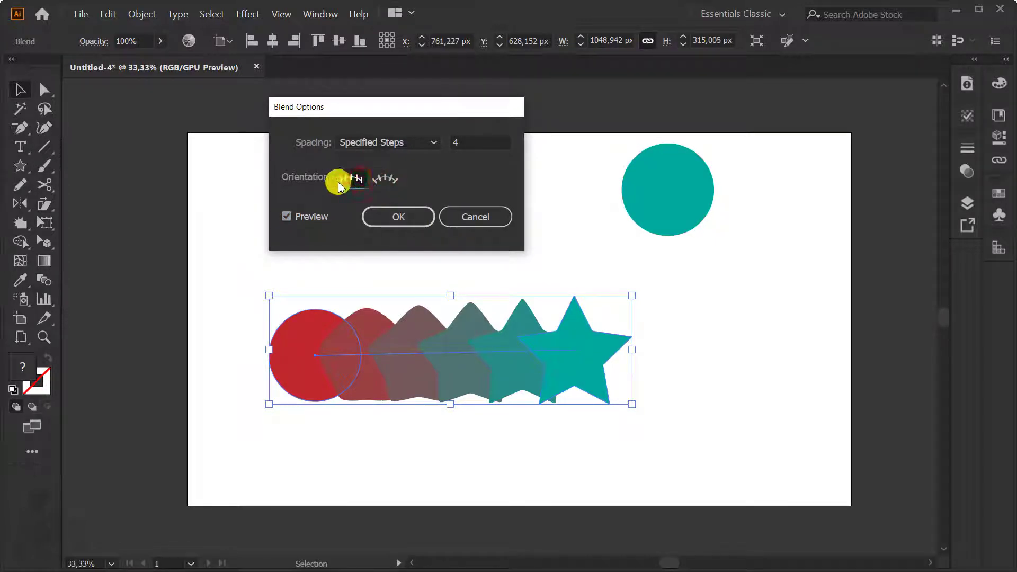
left_click(433, 144)
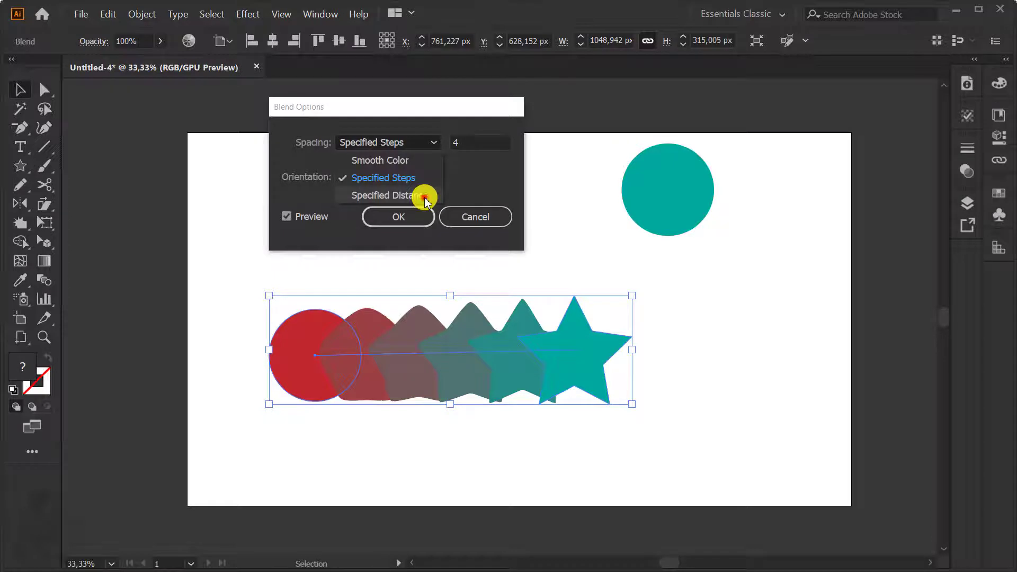
Switch spacing to Specified Distance and preview distances of 40 and 120 px
left_click(426, 197)
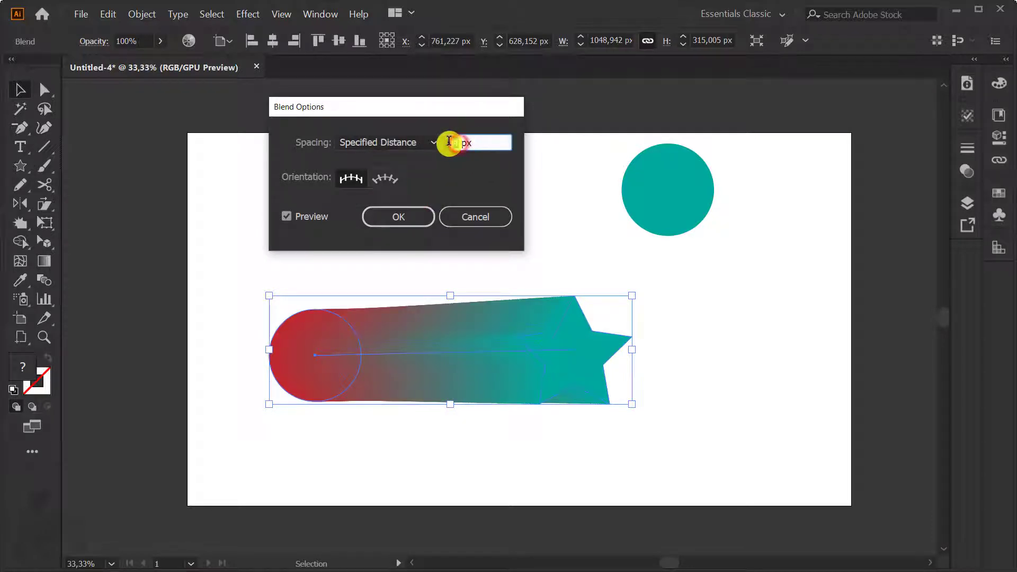
type("40")
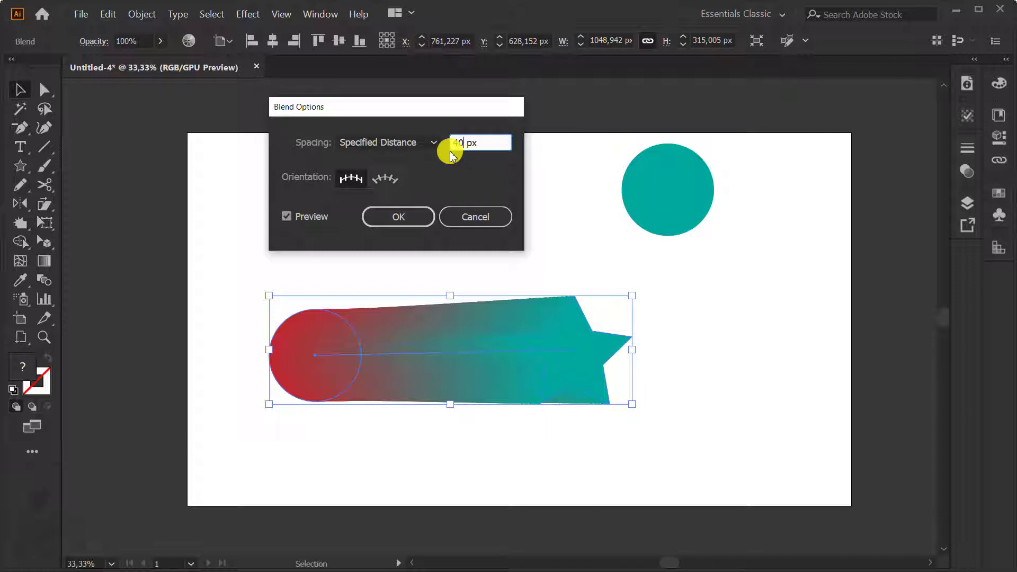
left_click(312, 216)
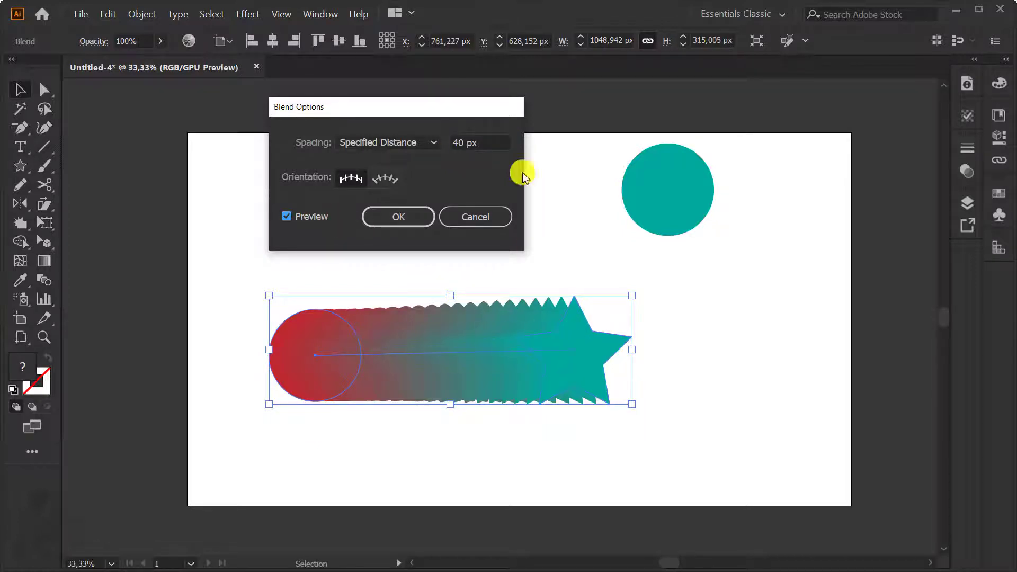
left_click(456, 144)
type("120")
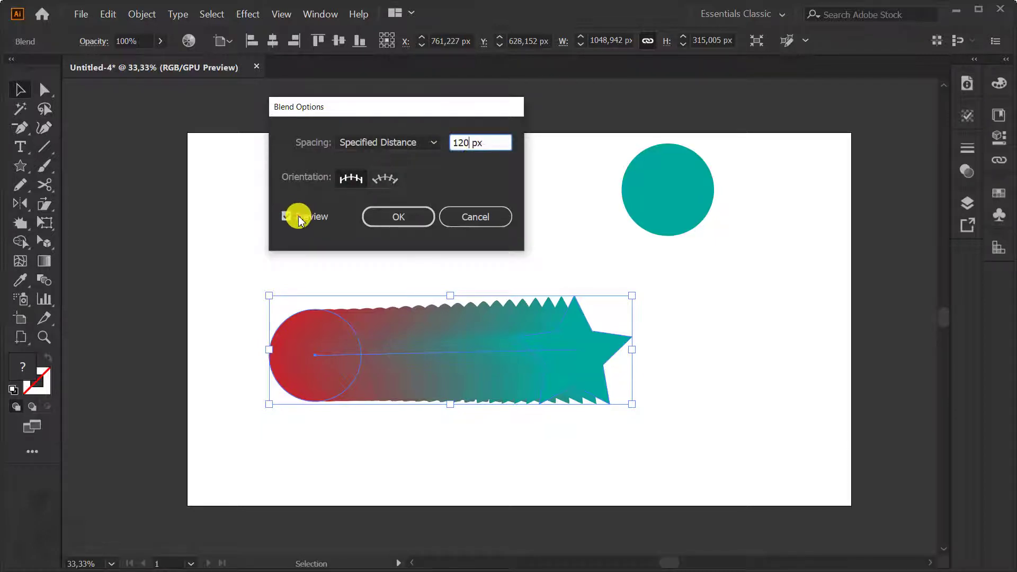
left_click(296, 216)
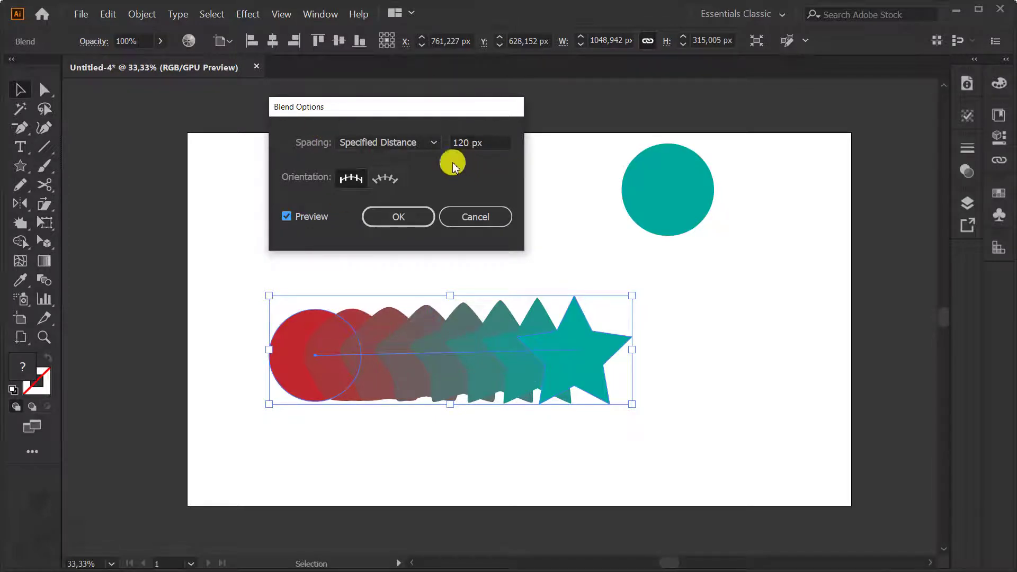
left_click_drag(468, 143, 432, 140)
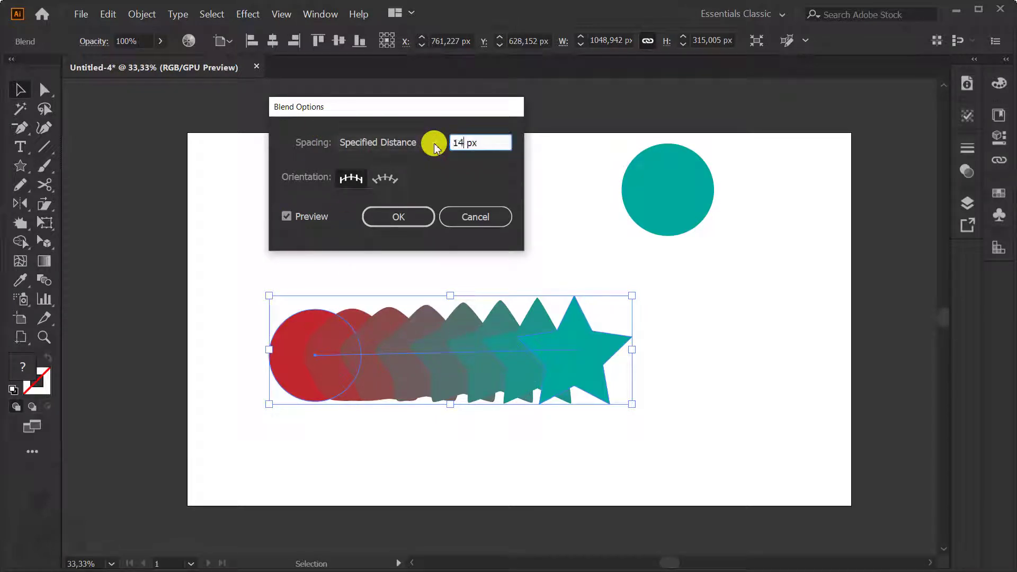
left_click(311, 217)
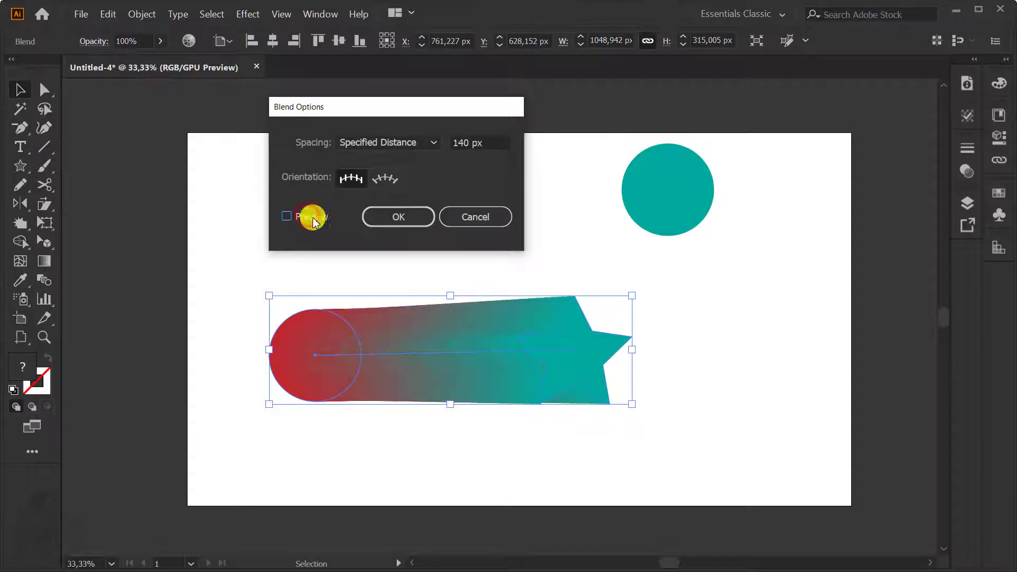
left_click(312, 217)
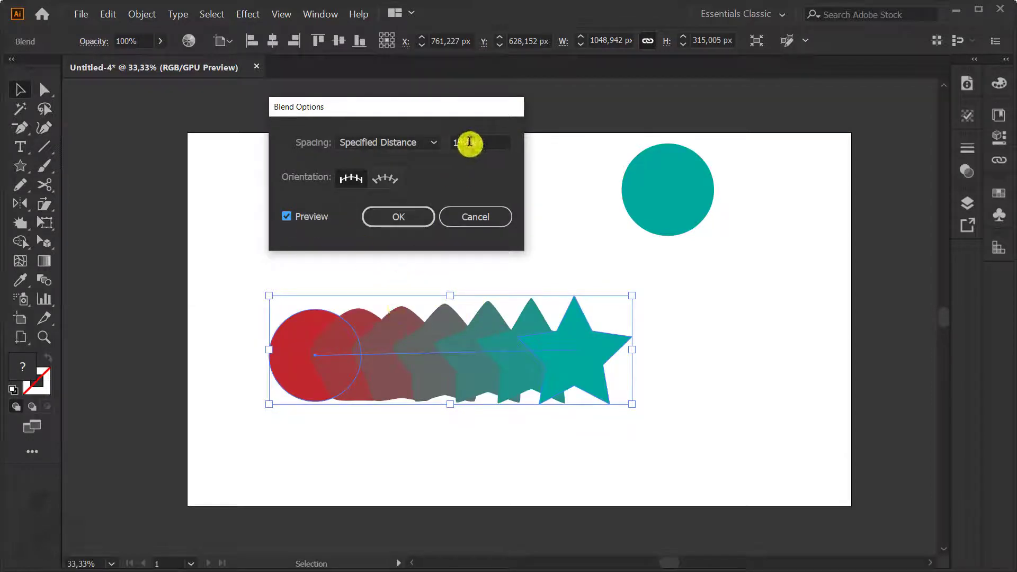
Set the distance to 160 px and compare it against Specified Steps spacing
left_click_drag(468, 142, 444, 141)
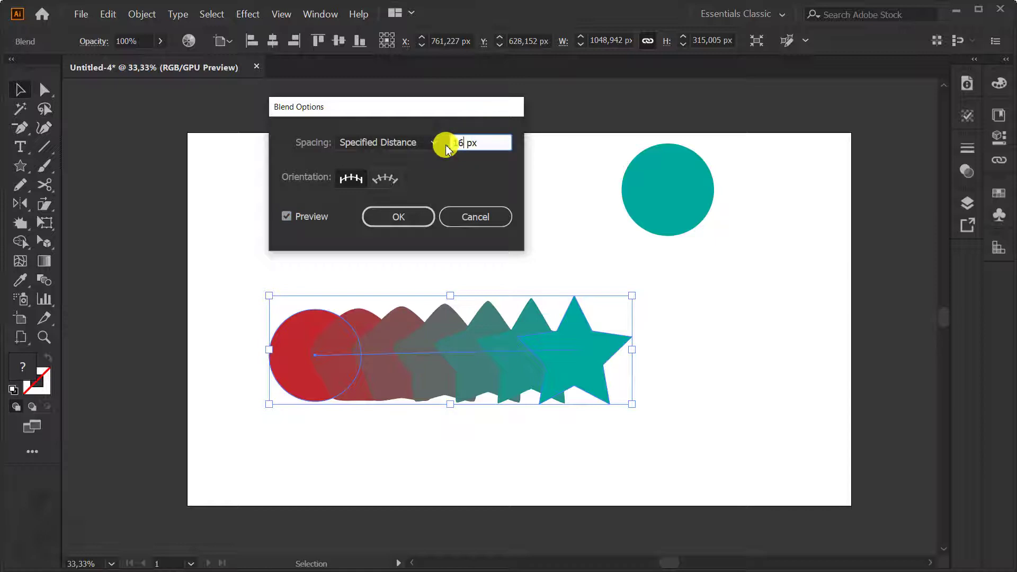
type("0")
left_click(299, 216)
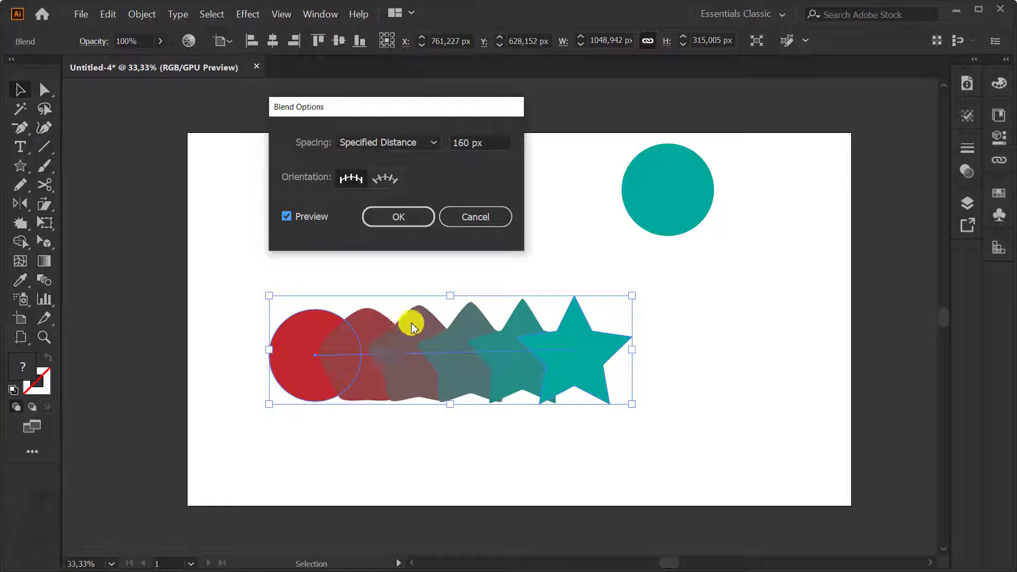
left_click(418, 141)
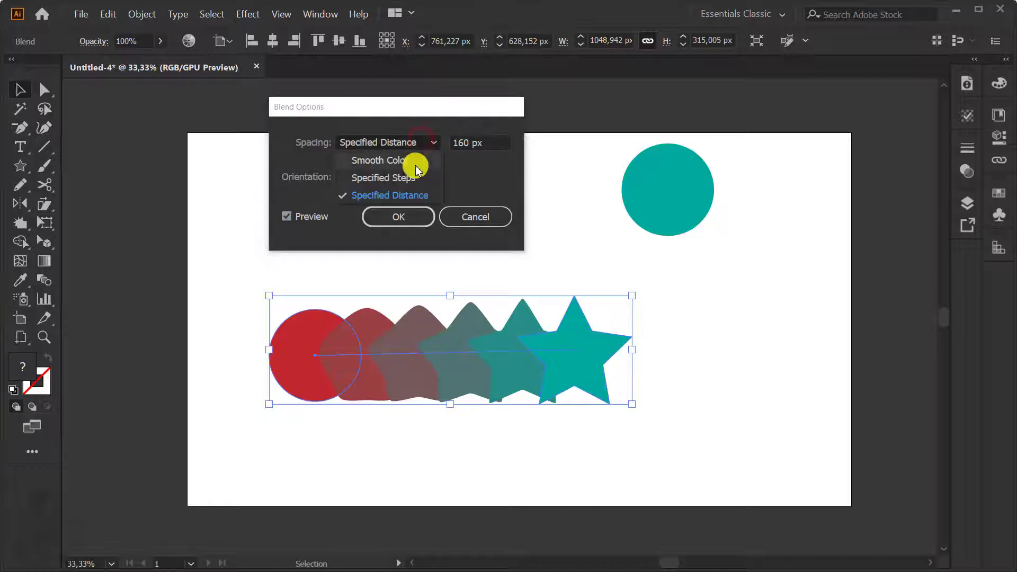
left_click(413, 177)
left_click(412, 141)
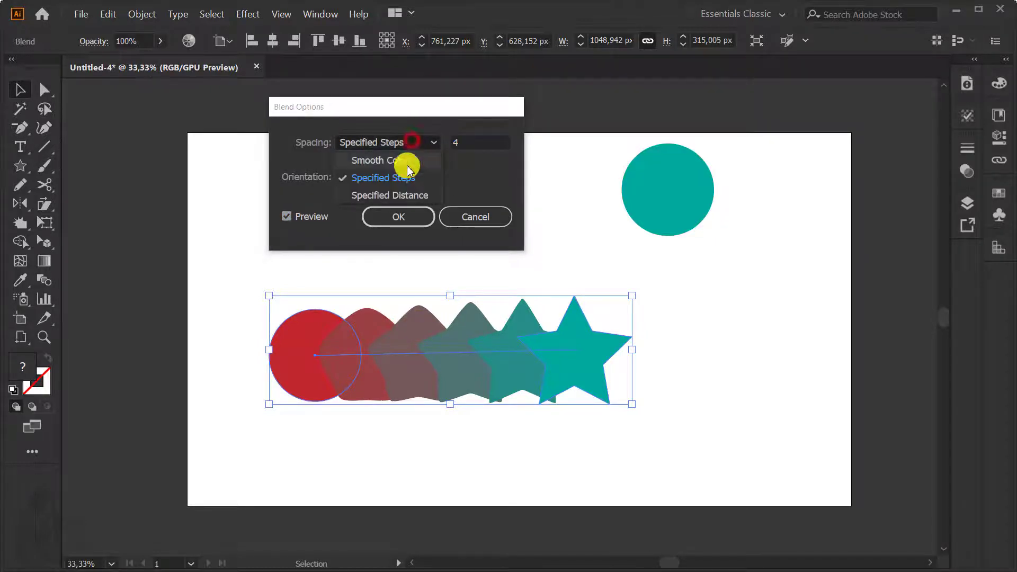
left_click(398, 196)
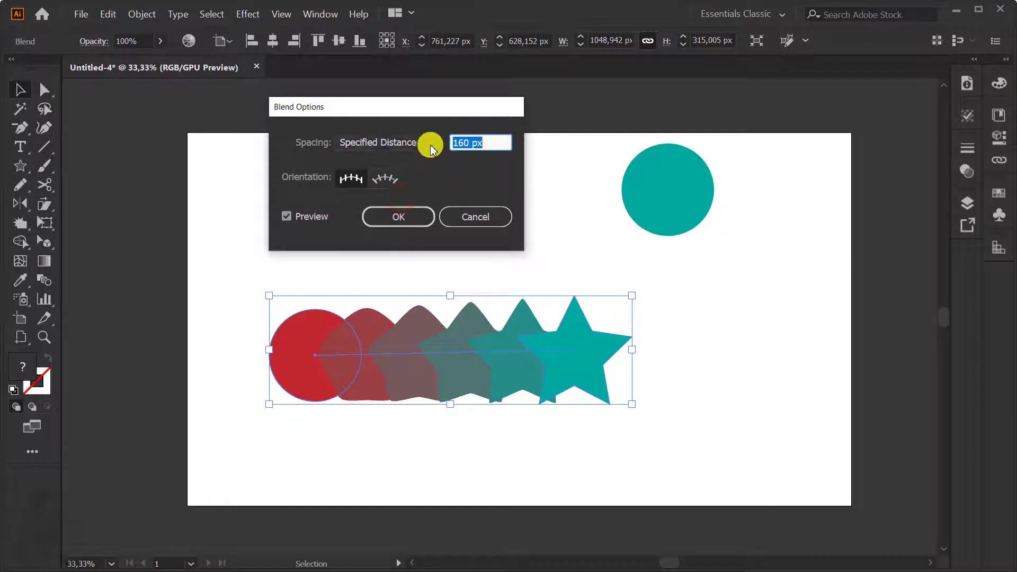
left_click(415, 142)
left_click(398, 177)
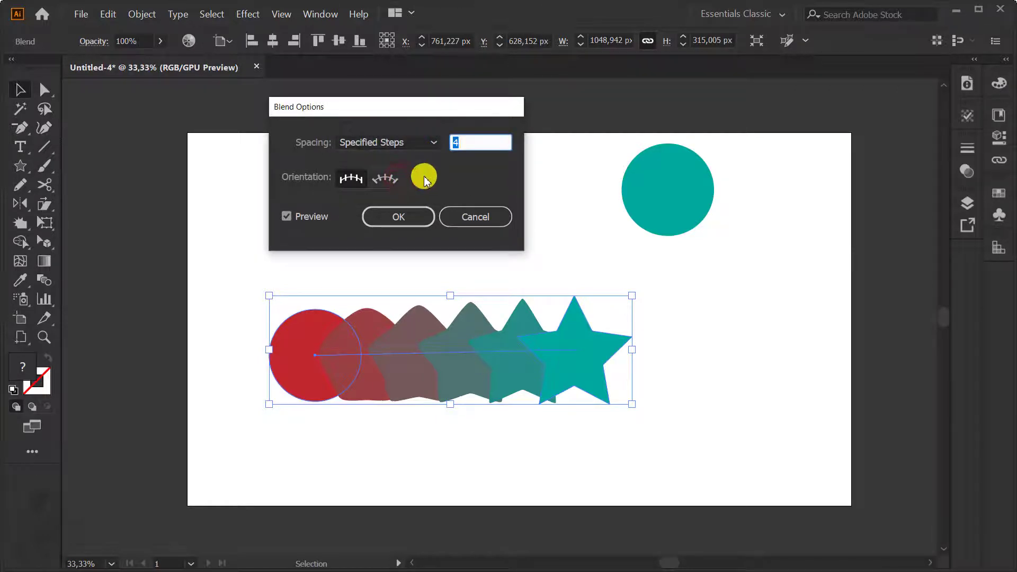
left_click(397, 142)
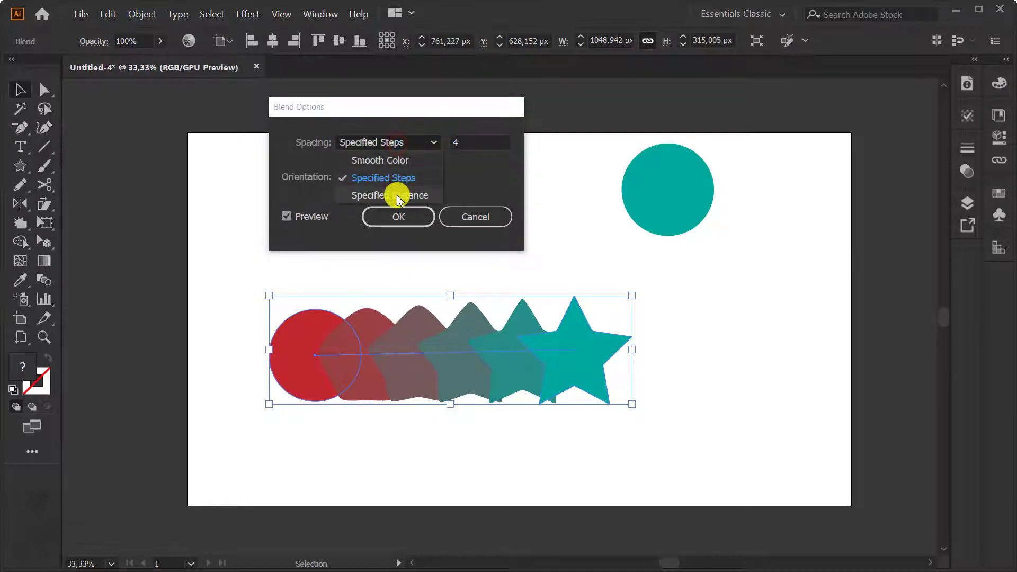
left_click(399, 196)
Keep the 160 px Specified Distance and confirm the Blend Options with OK
left_click(493, 142)
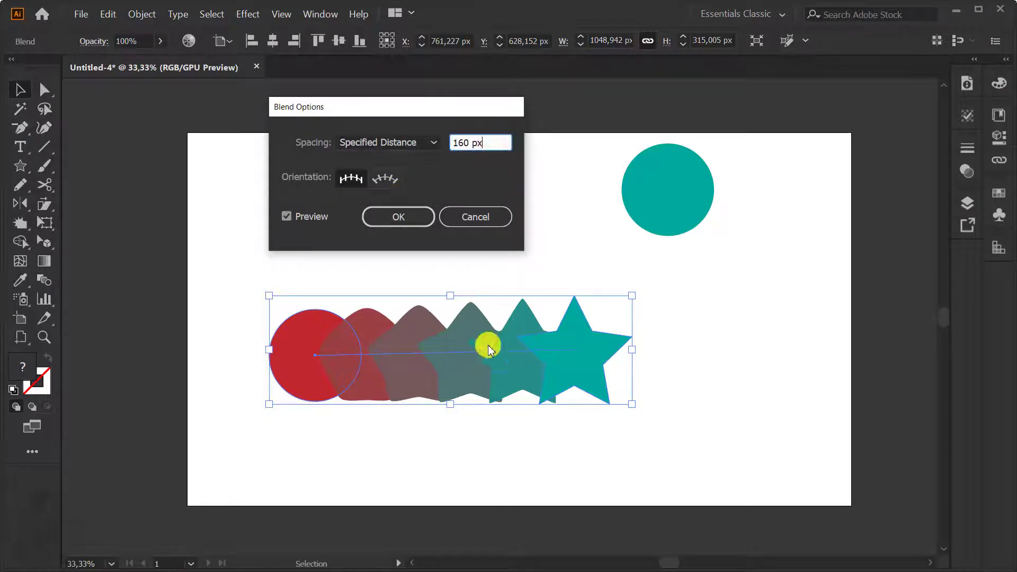
left_click(400, 217)
left_click_drag(360, 107, 369, 109)
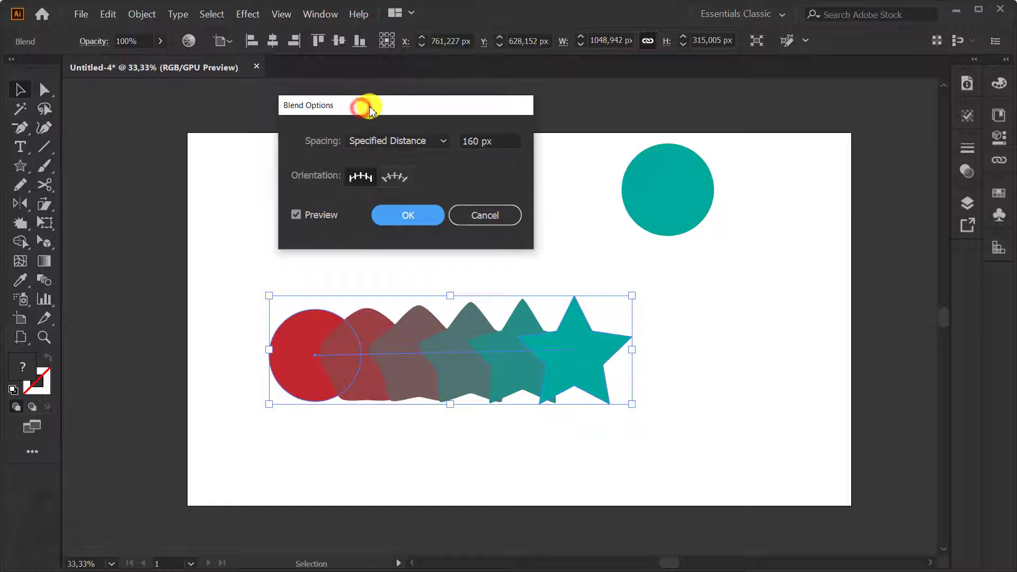
left_click(413, 216)
Move the blend slightly lower and select its spine with Direct Selection
left_click_drag(503, 359, 471, 354)
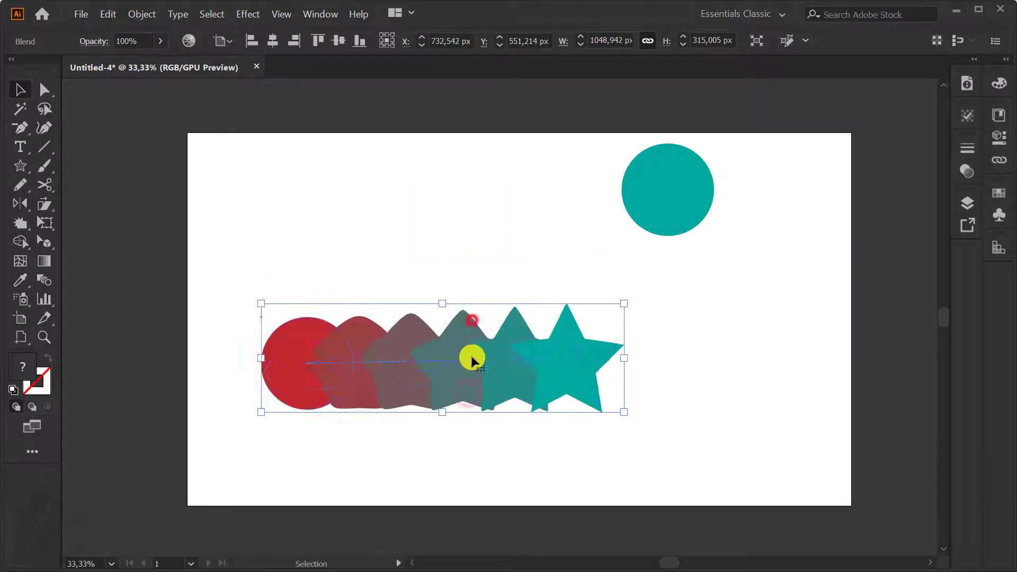
left_click_drag(471, 354, 477, 373)
key("a")
left_click(574, 369)
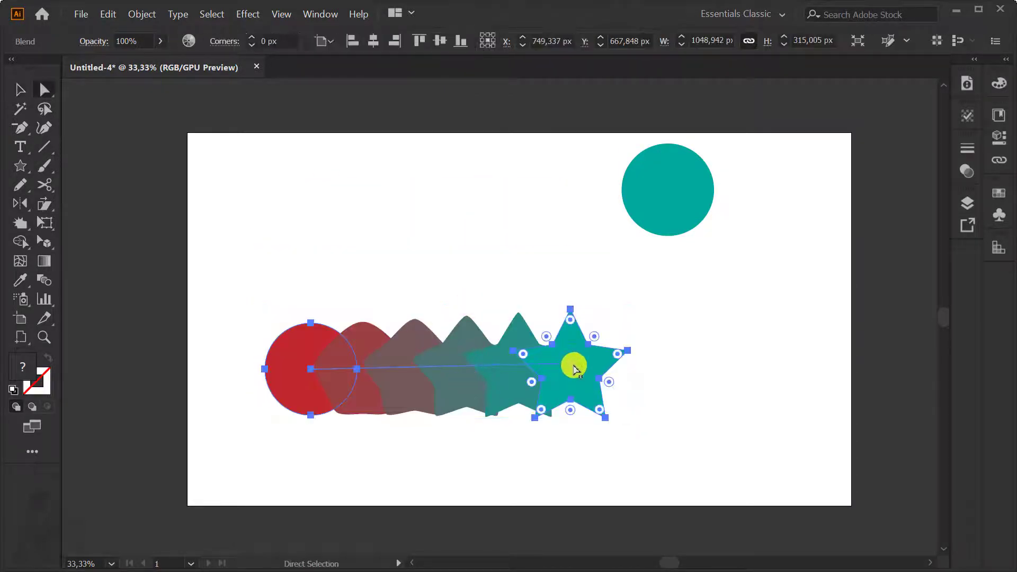
left_click(441, 368)
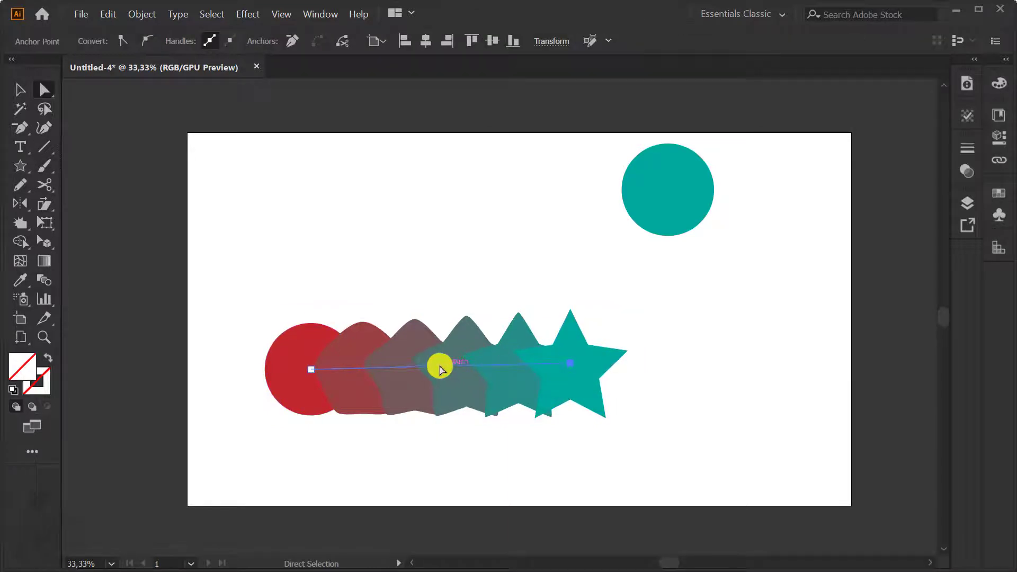
Add a middle anchor point to the spine and drag it to bend the blend
left_click(24, 134)
left_click(72, 145)
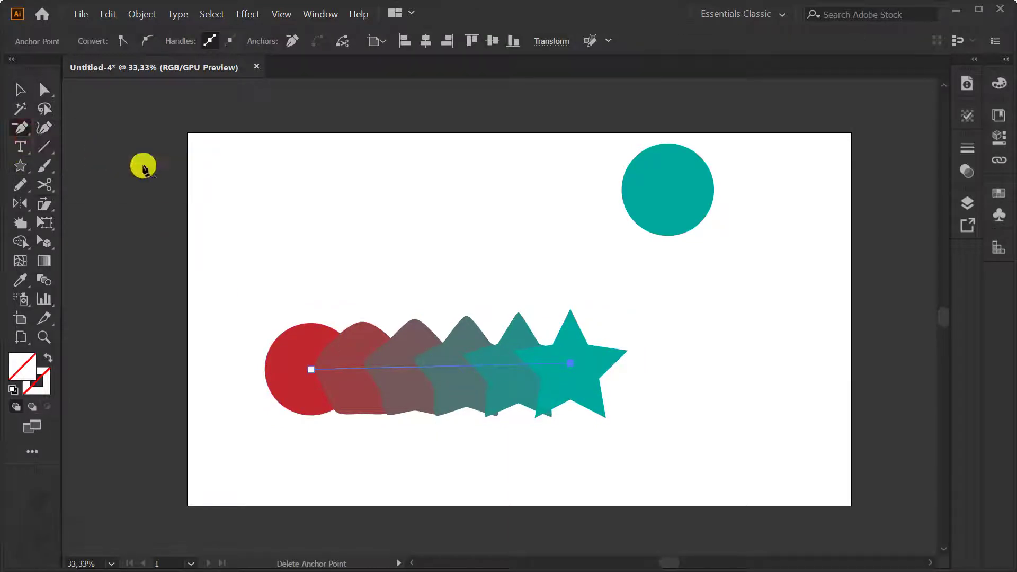
left_click(433, 369)
left_click(436, 368, "ctrl")
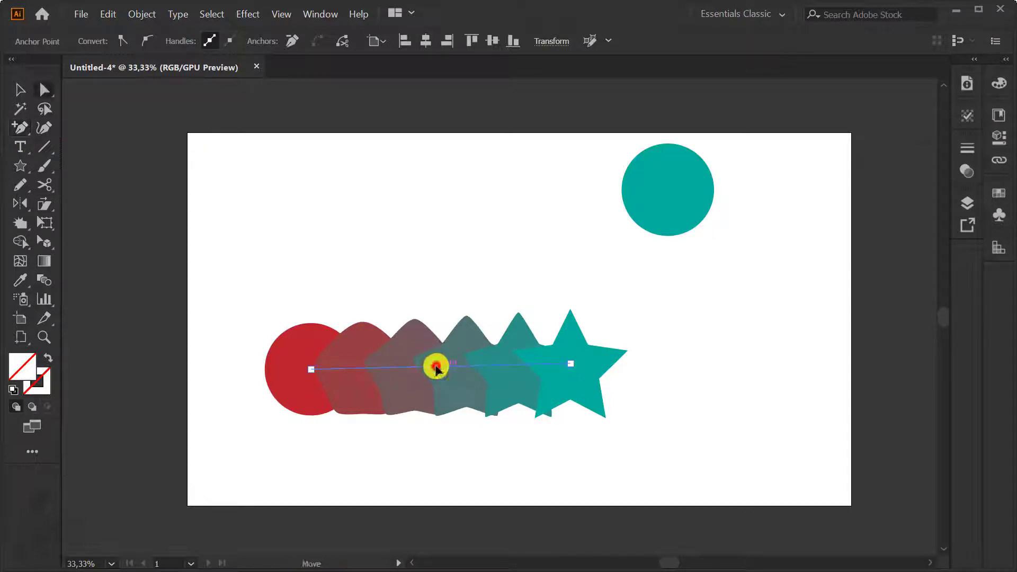
mouse_move(436, 370)
left_mouse_down()
mouse_move(439, 333)
mouse_move(328, 248)
left_mouse_up()
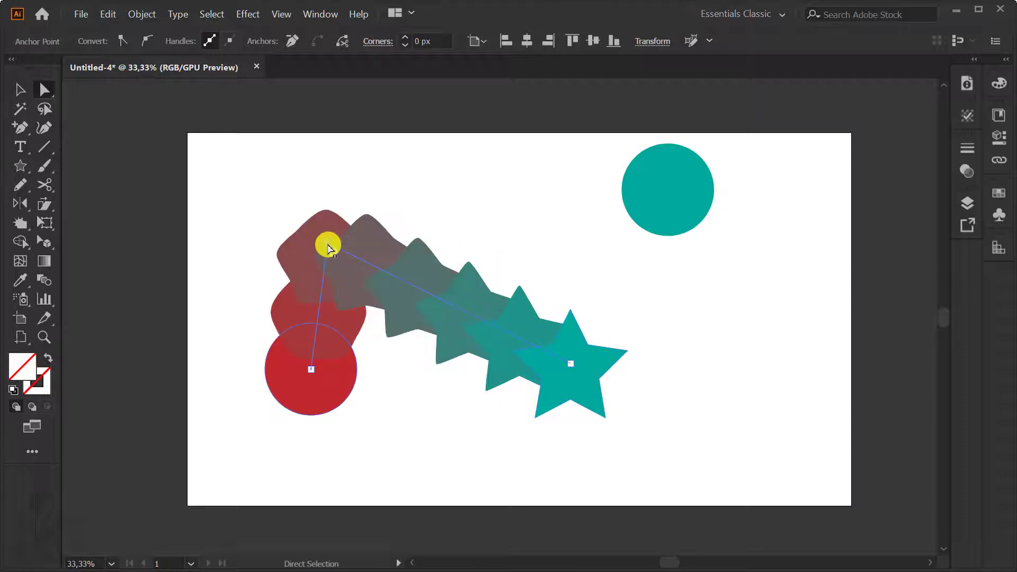
mouse_move(328, 247)
left_mouse_down()
mouse_move(439, 227)
mouse_move(463, 192)
mouse_move(418, 434)
left_mouse_up()
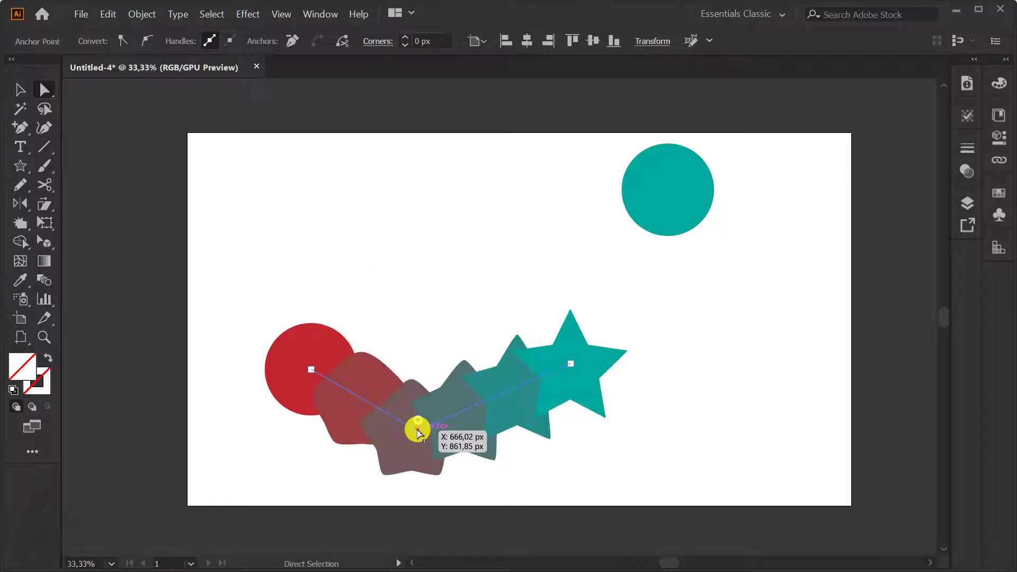
mouse_move(419, 433)
left_mouse_down()
mouse_move(437, 439)
mouse_move(355, 454)
mouse_move(483, 456)
mouse_move(443, 471)
mouse_move(427, 470)
mouse_move(459, 429)
left_mouse_up()
left_click_drag(473, 267, 494, 316)
Undo the spine bends so the blend runs in a straight row again
key("v")
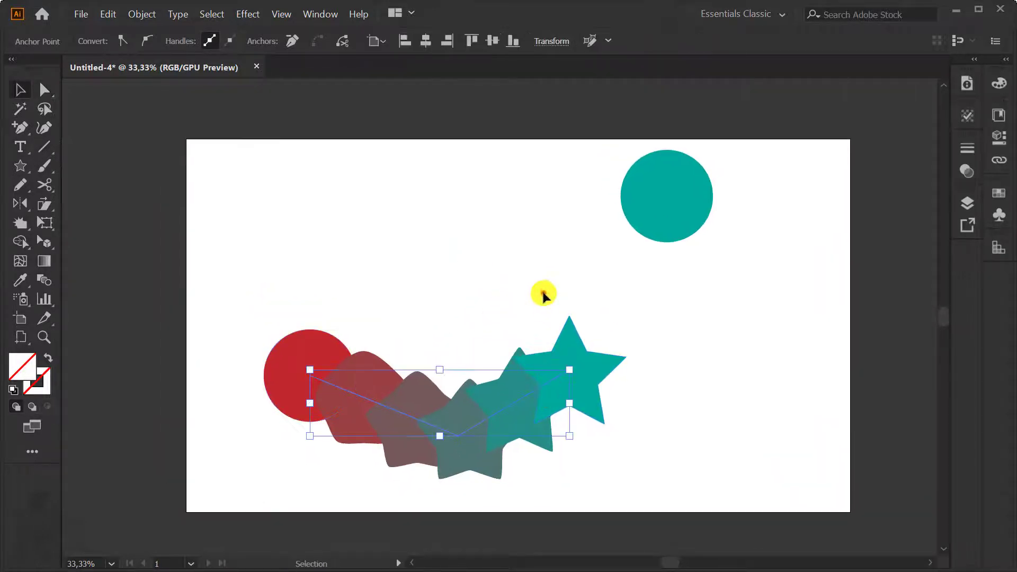
left_click(544, 295)
key("a")
key("ctrl+z")
key("ctrl+z")
key("ctrl+z")
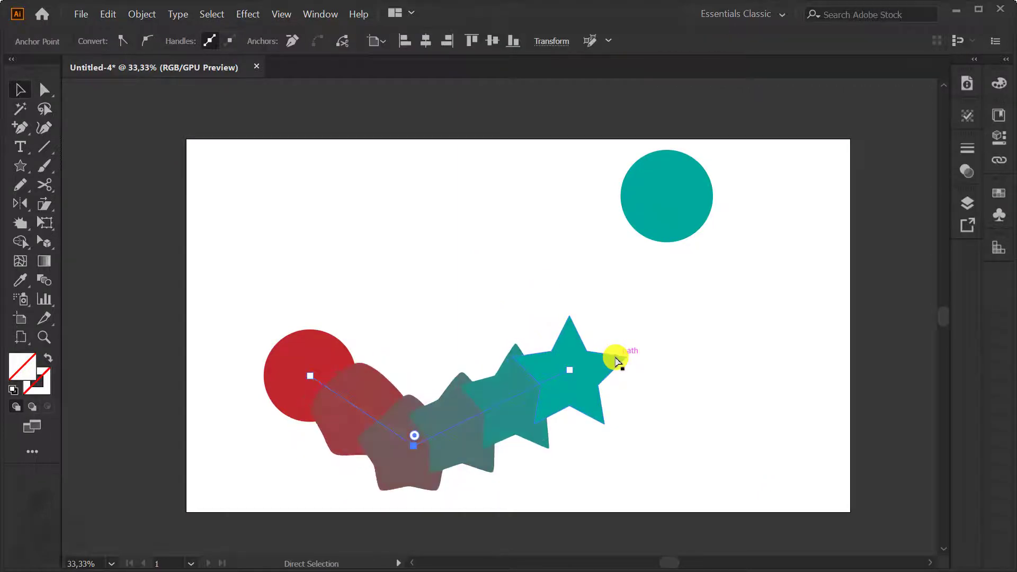
key("ctrl+z")
key("ctrl+z")
key("ctrl+z")
key("ctrl+z")
key("ctrl+z")
key("ctrl+z")
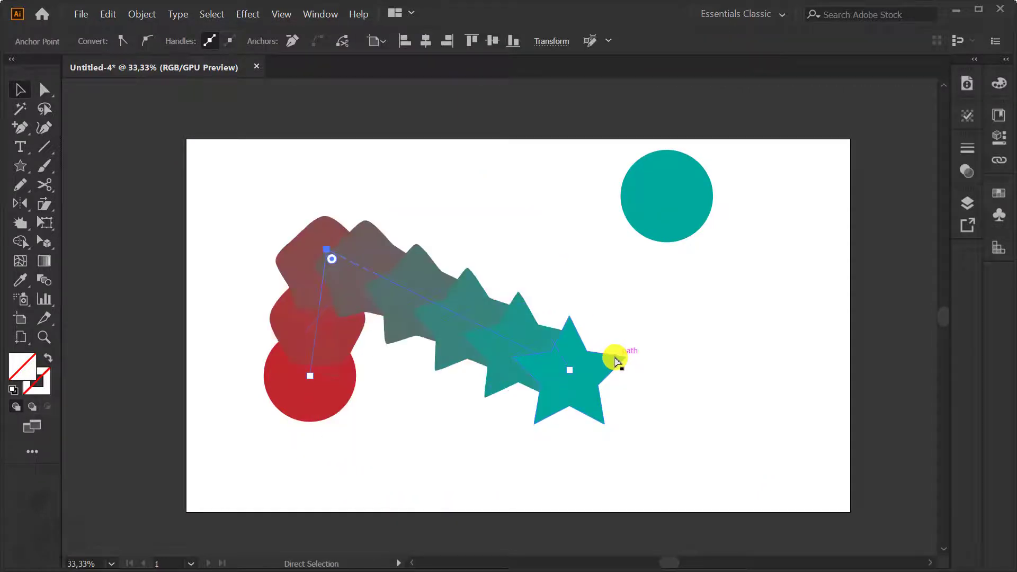
key("ctrl+z")
key("ctrl+z")
Reverse the blend's spine so the teal star sits left and the red circle right
key("v")
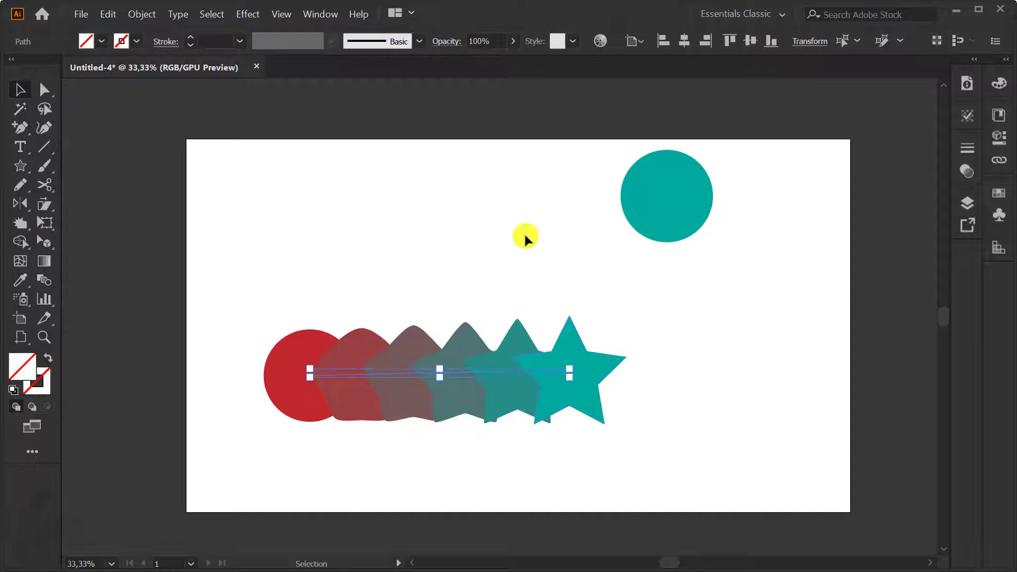
left_click(526, 239)
left_click(519, 370)
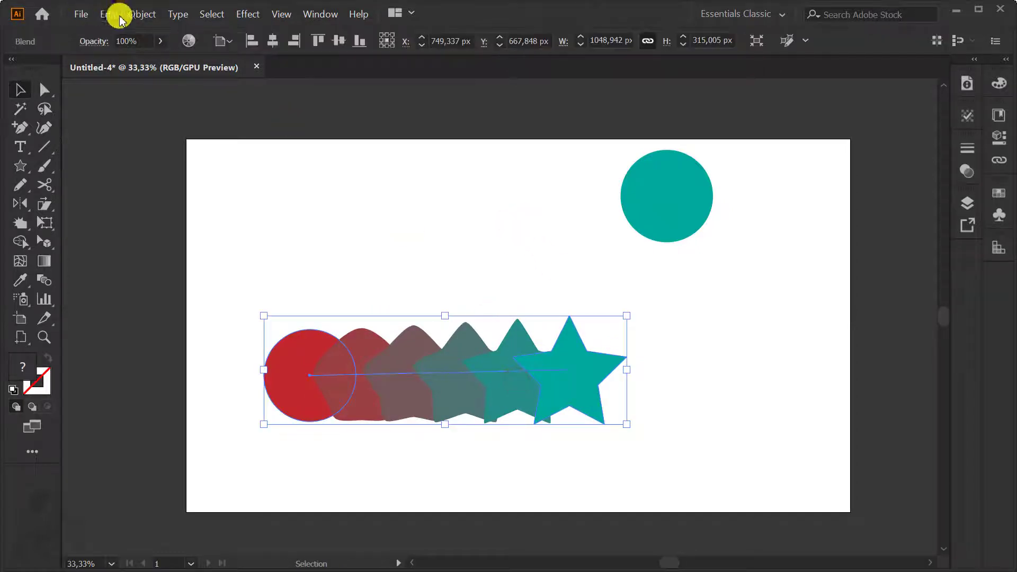
left_click(138, 14)
mouse_move(152, 327)
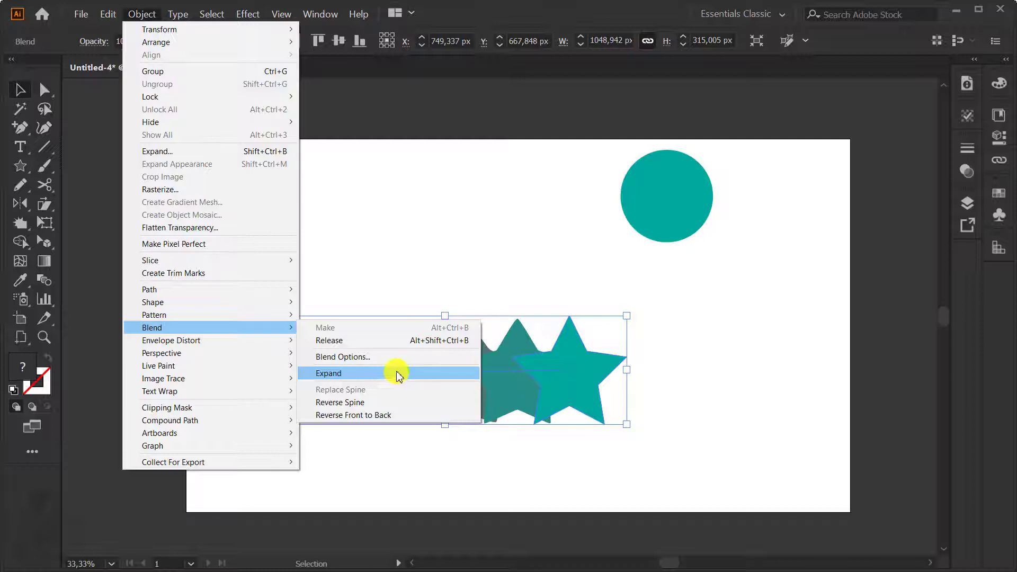
left_click(364, 403)
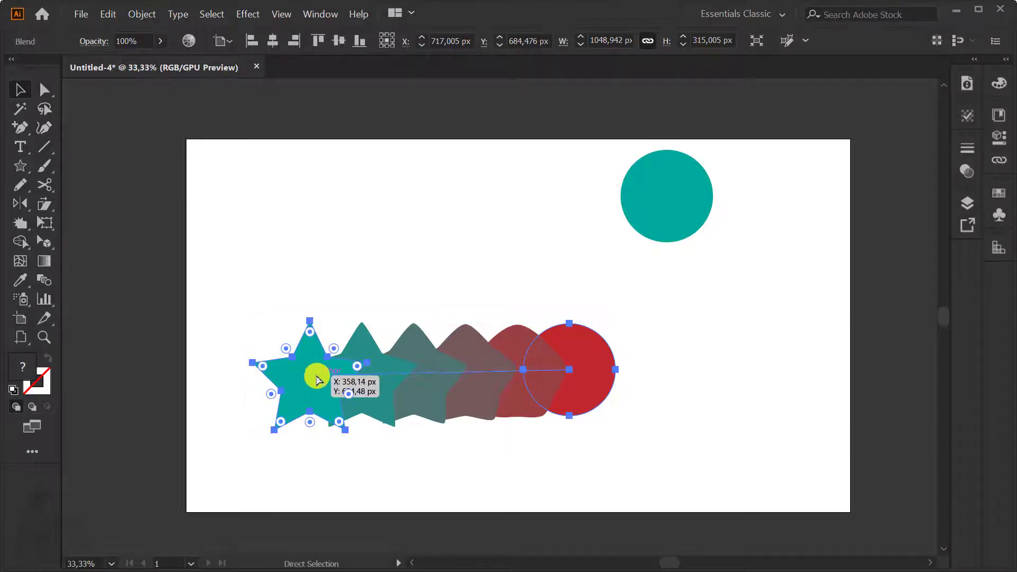
left_click_drag(309, 381, 329, 386)
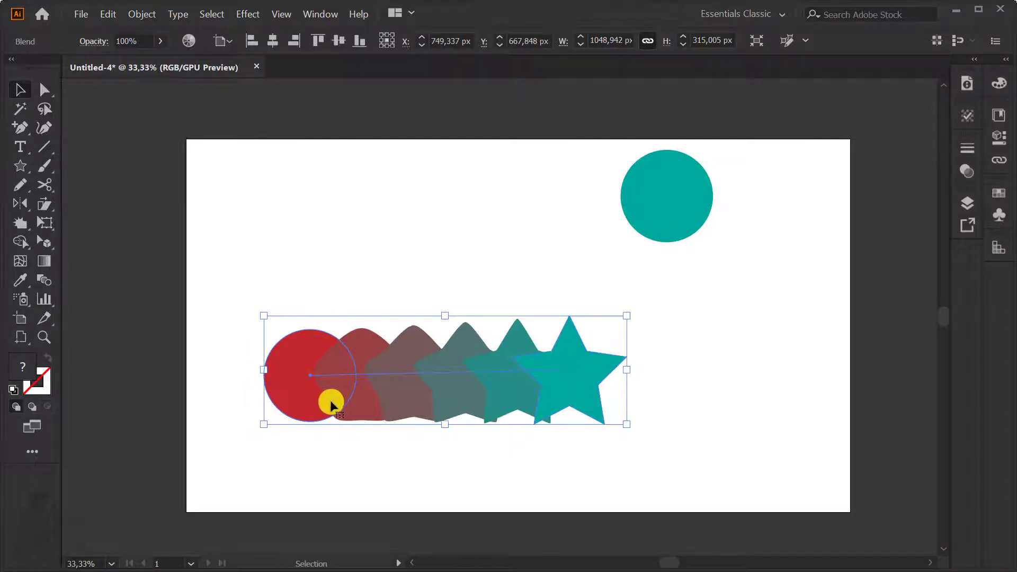
key("ctrl+z")
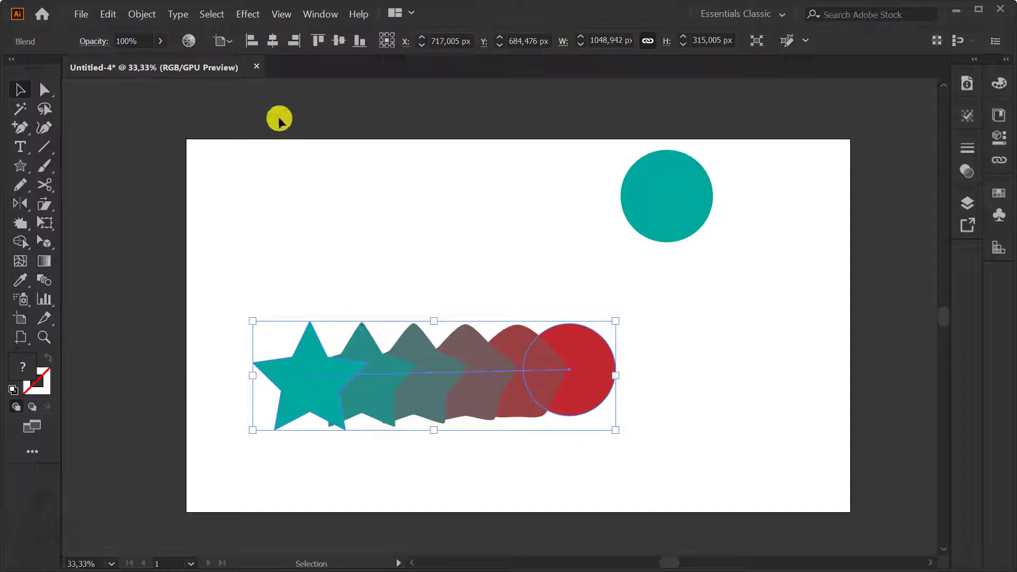
left_click(142, 13)
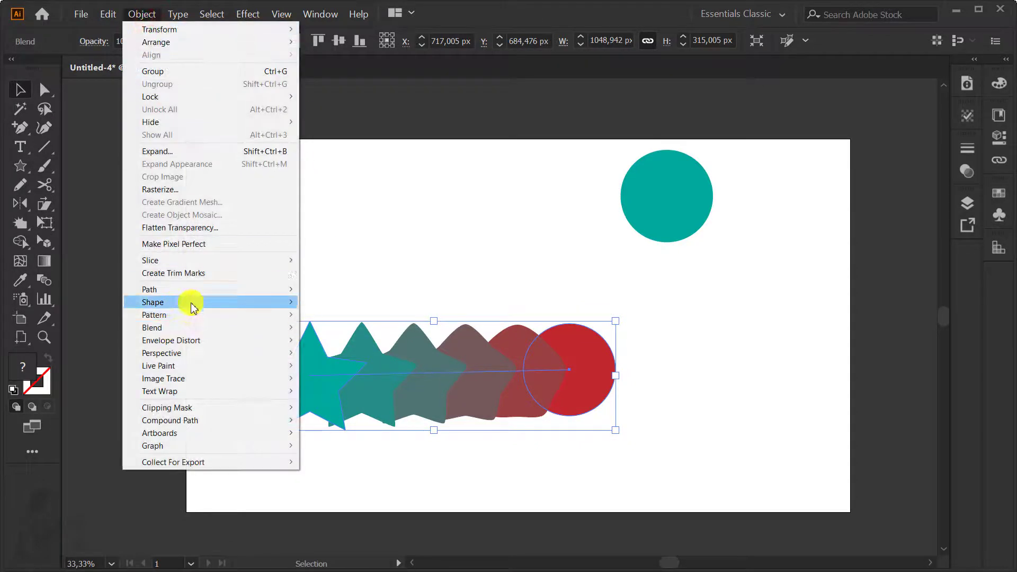
Reverse the spine back to red circle left, teal star right, then reverse front-to-back stacking
left_click(215, 329)
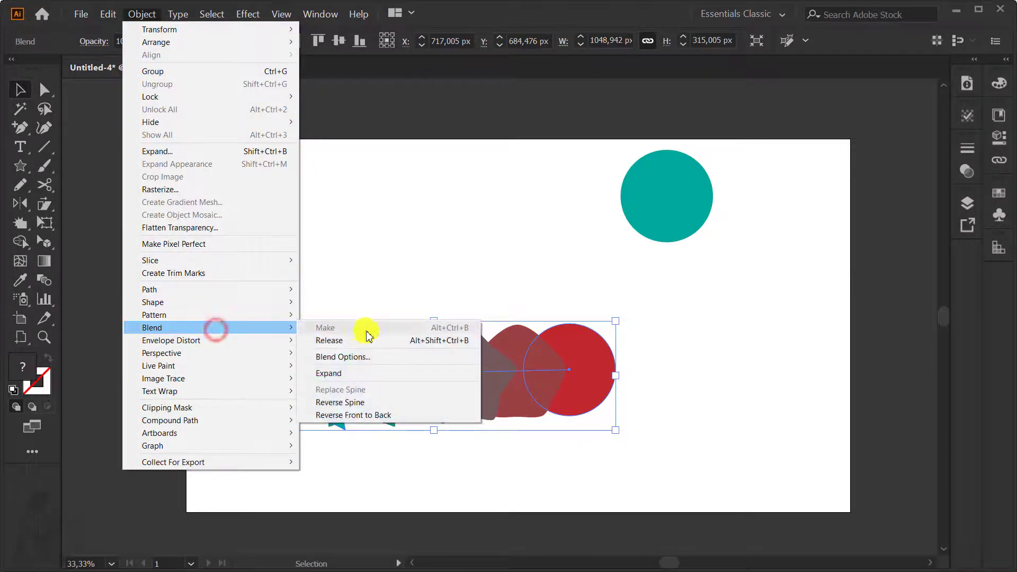
left_click(374, 404)
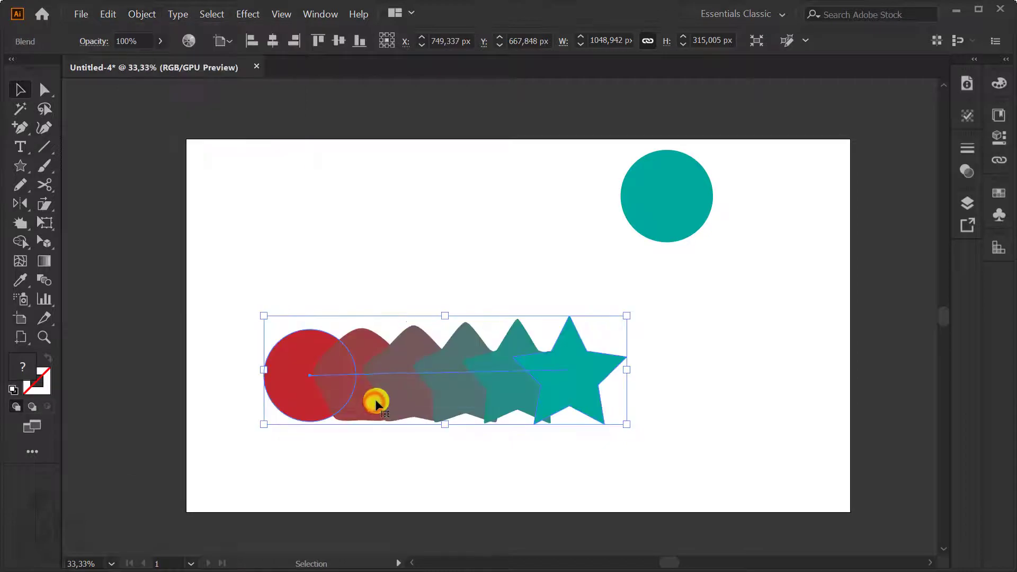
left_click(142, 15)
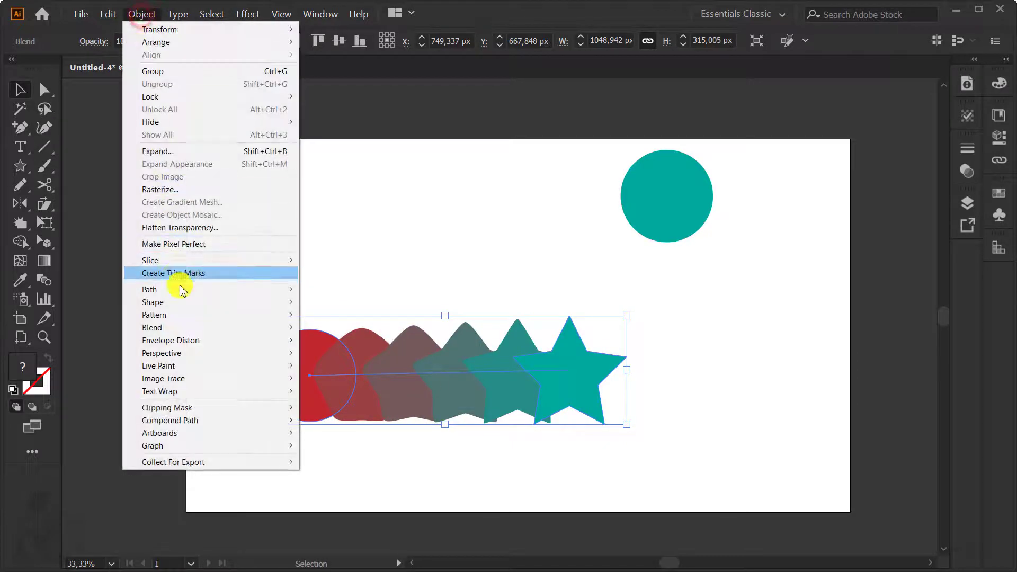
left_click(189, 324)
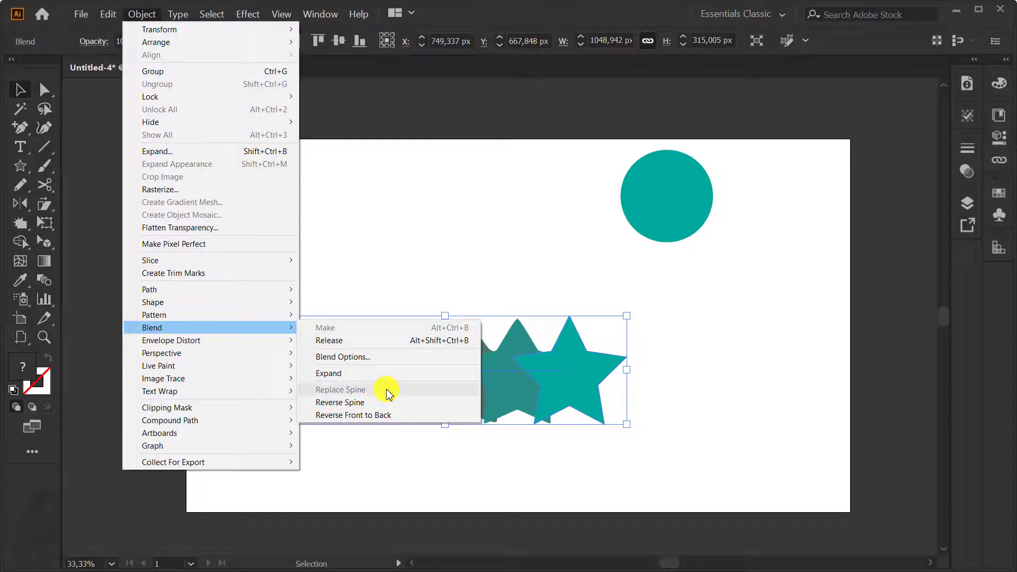
left_click(356, 404)
left_click(379, 418)
left_click(436, 232)
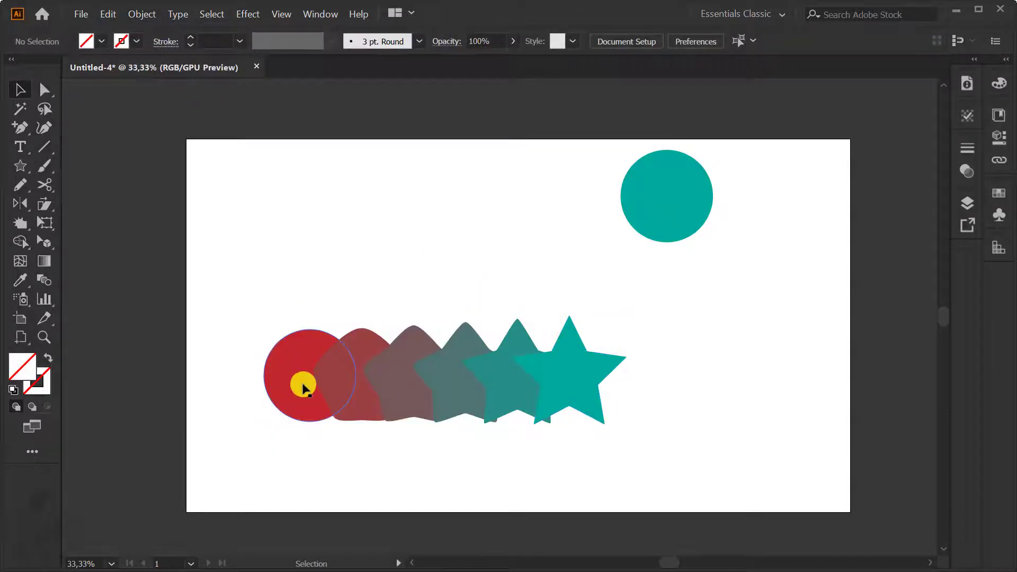
left_click(381, 357)
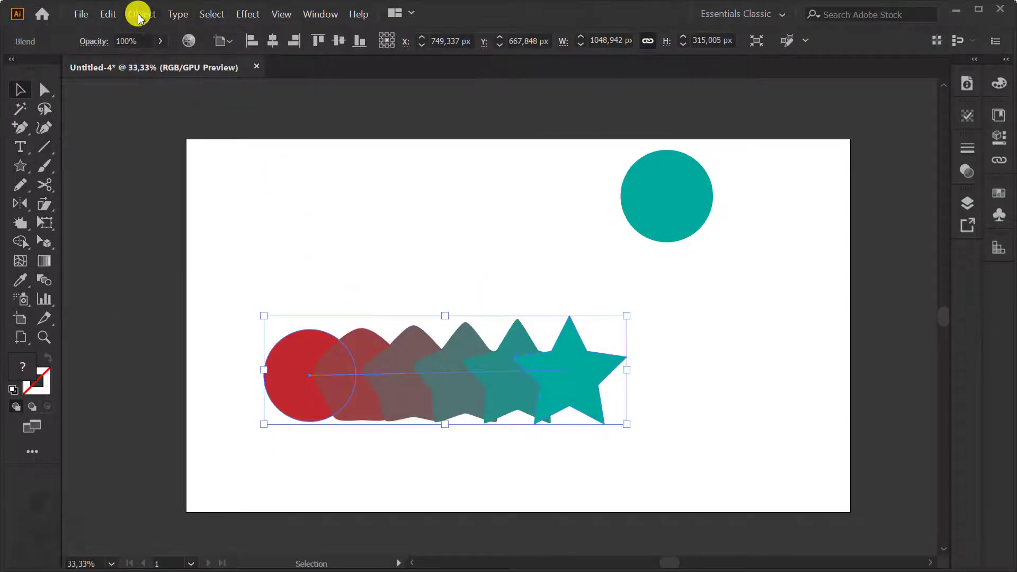
Reverse front-to-back so the red circle is in front, then drag the blend higher
left_click(139, 16)
mouse_move(152, 327)
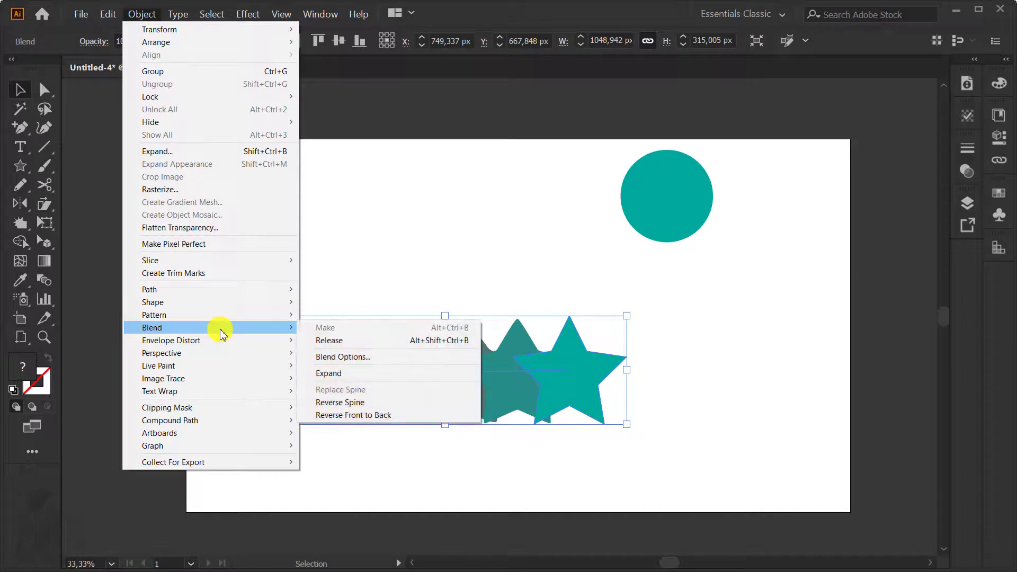
left_click(365, 414)
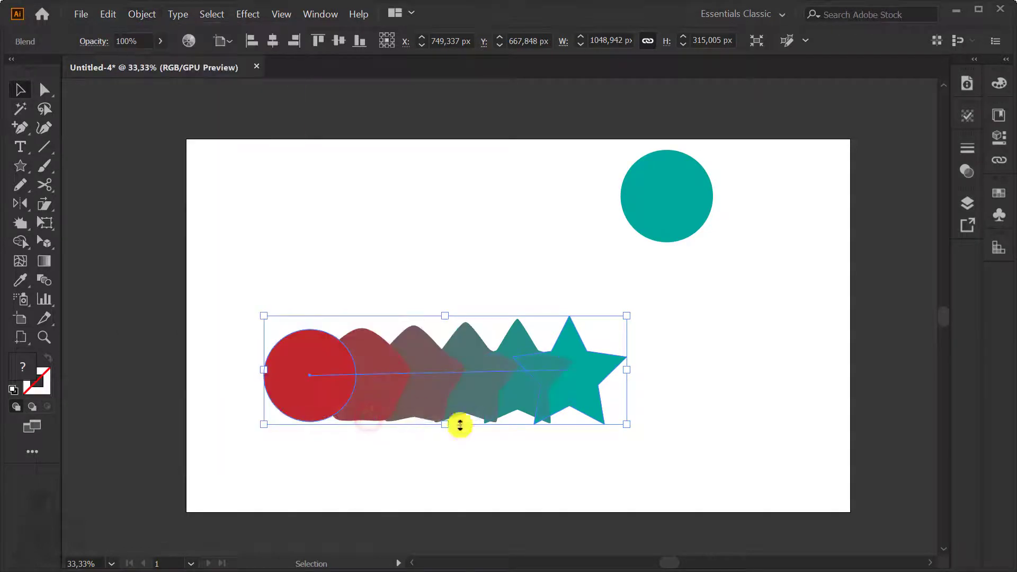
mouse_move(323, 366)
left_mouse_down()
mouse_move(319, 343)
mouse_move(345, 366)
left_mouse_up()
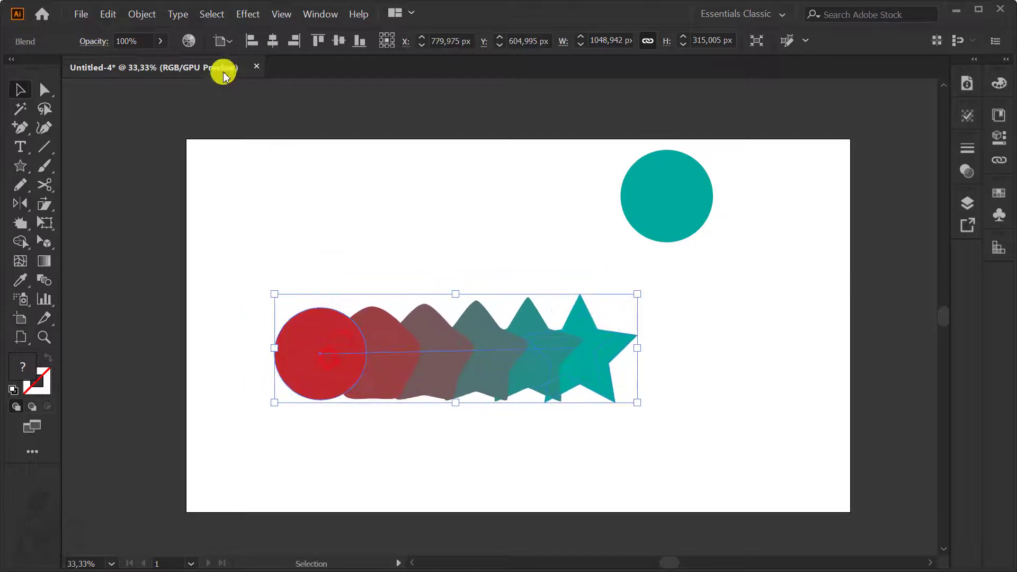
left_click(142, 14)
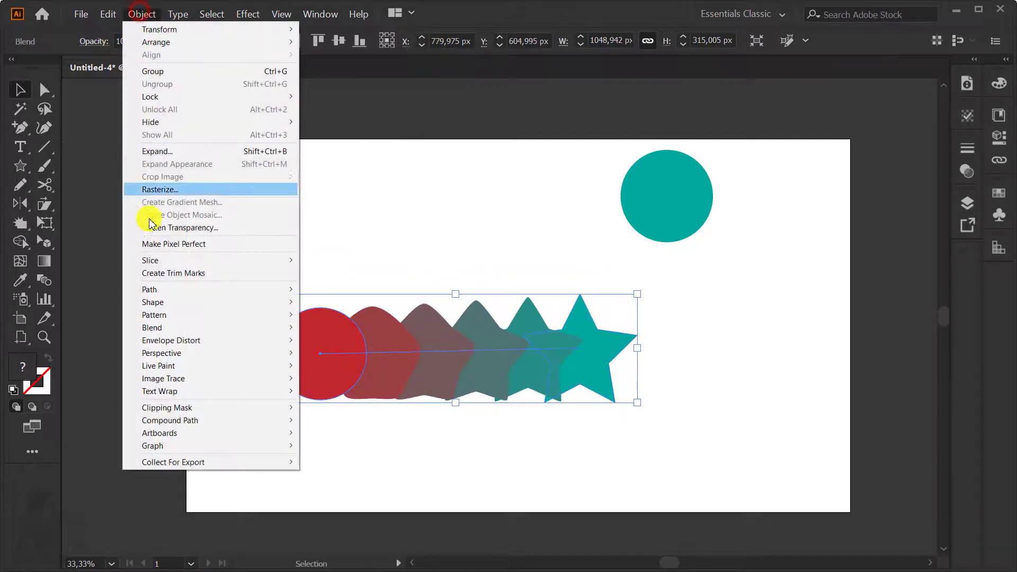
left_click(216, 327)
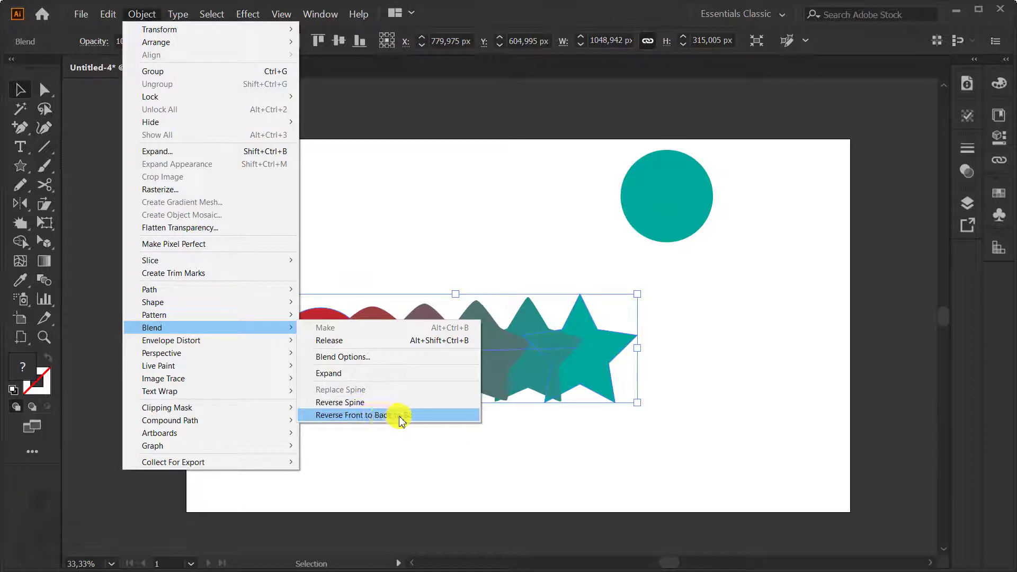
Expand the blend into separate shapes and nudge the expanded group into place
left_click(382, 374)
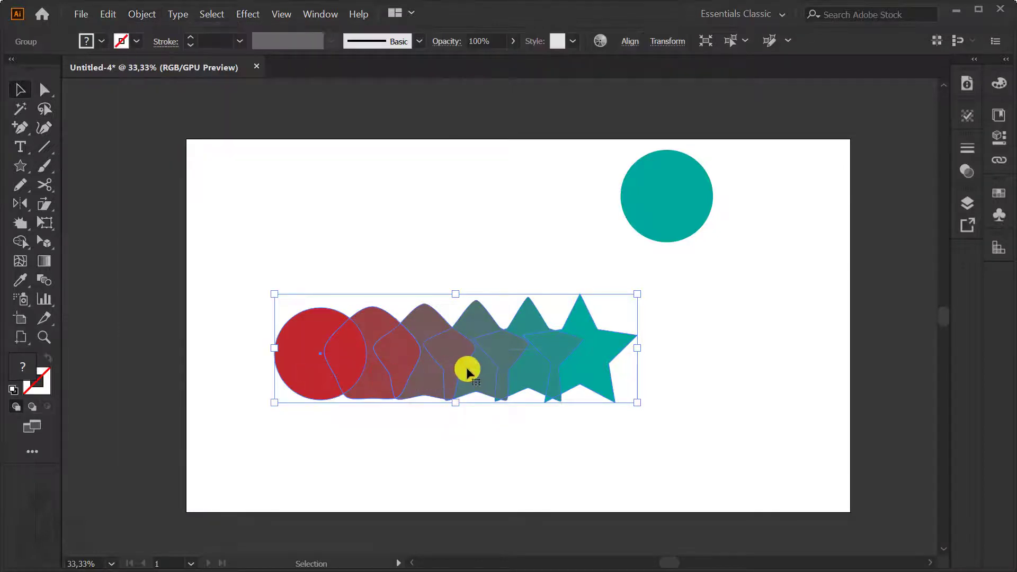
left_click(491, 422)
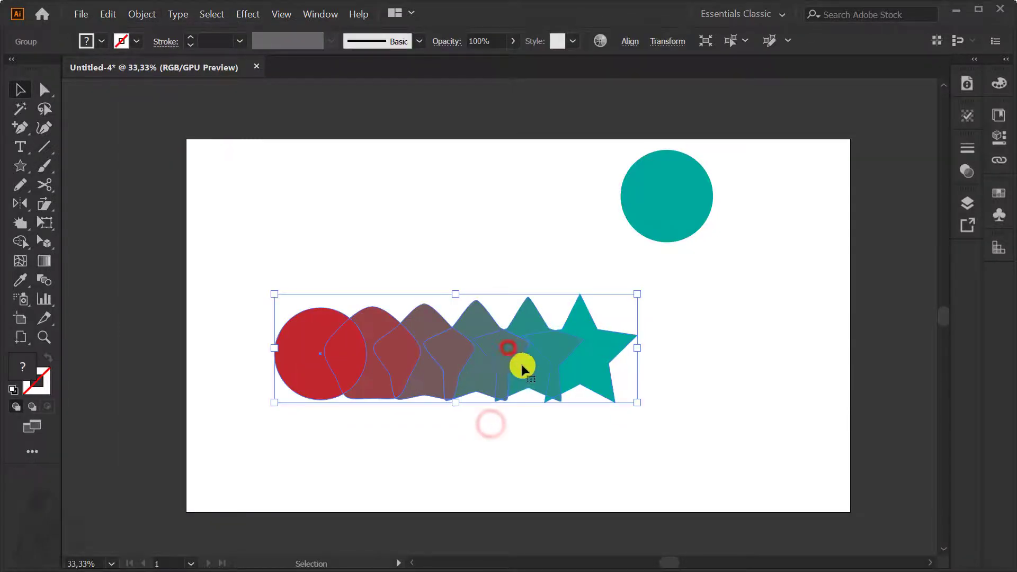
mouse_move(522, 363)
left_mouse_down()
mouse_move(482, 360)
mouse_move(462, 307)
left_mouse_up()
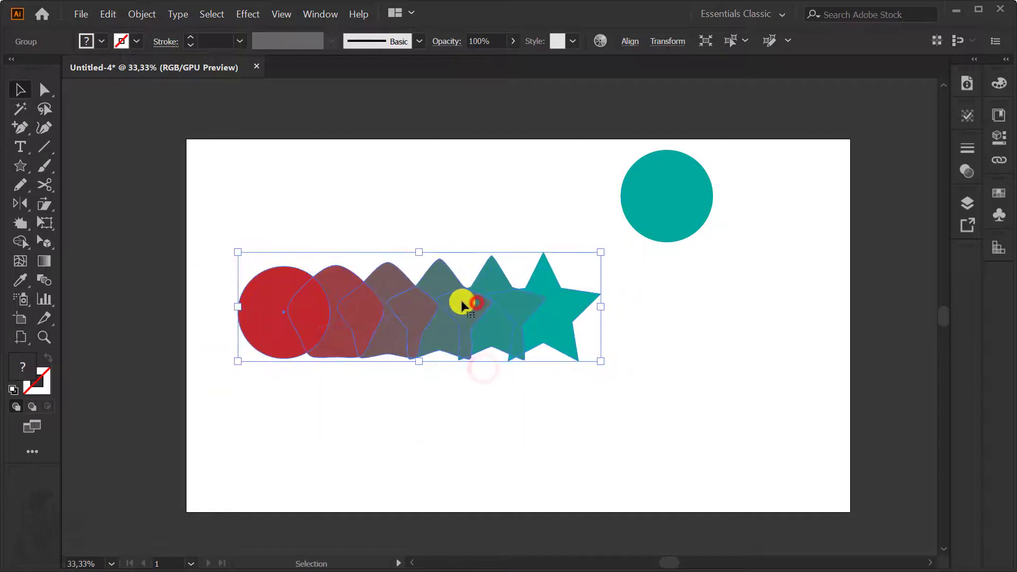
left_click(466, 415)
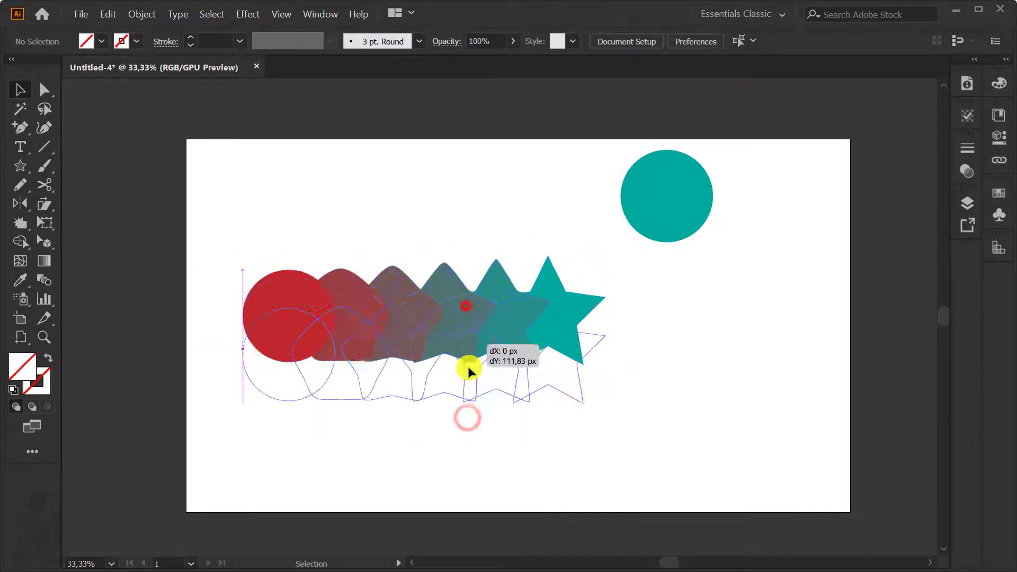
left_click_drag(470, 368, 477, 371)
mouse_move(484, 325)
left_mouse_down()
mouse_move(473, 313)
mouse_move(473, 331)
left_mouse_up()
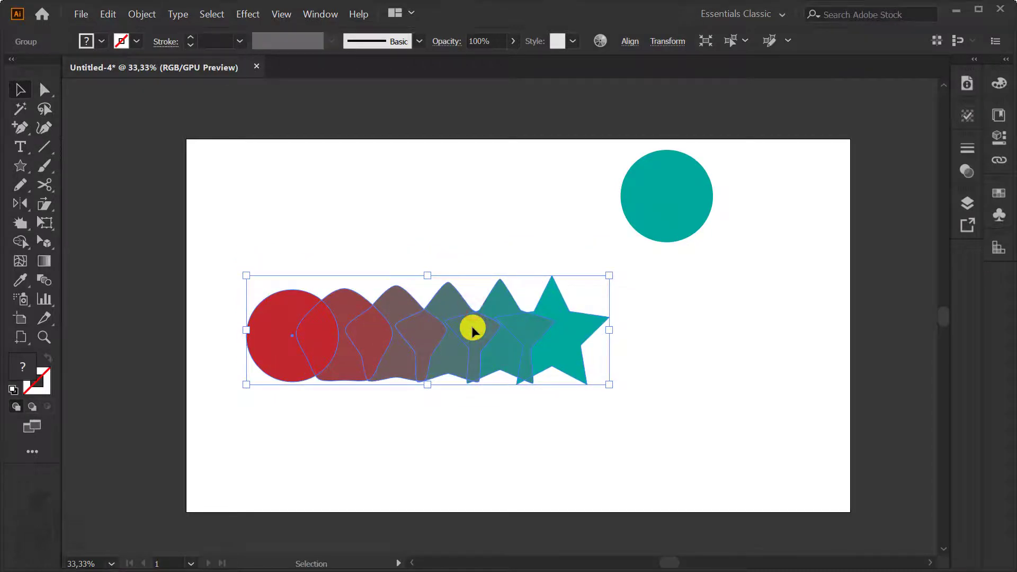
Ungroup the expanded shapes and test-drag a couple of stars up out of the row
right_click(472, 327)
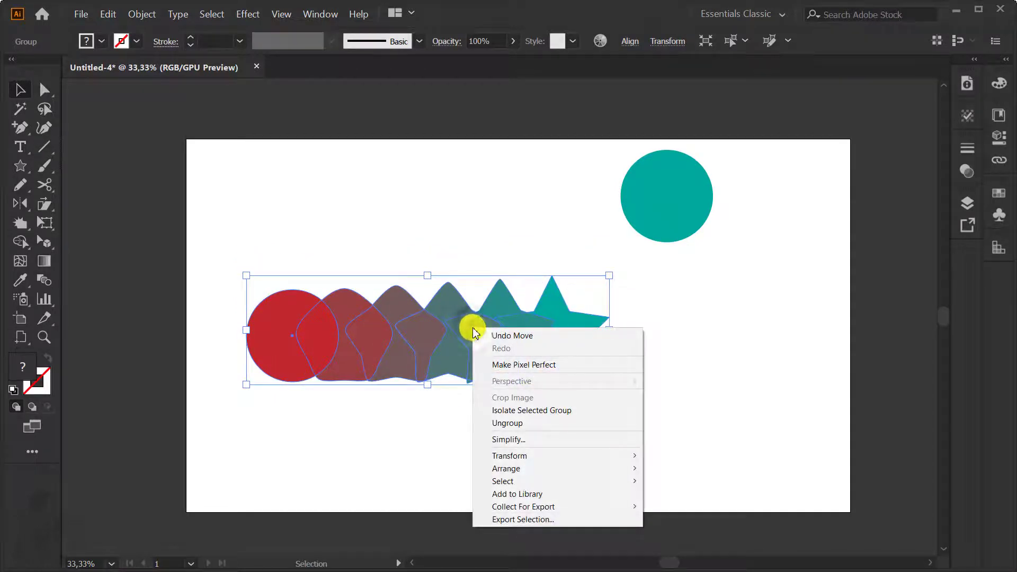
left_click(516, 427)
left_click(453, 254)
left_click_drag(447, 311, 450, 212)
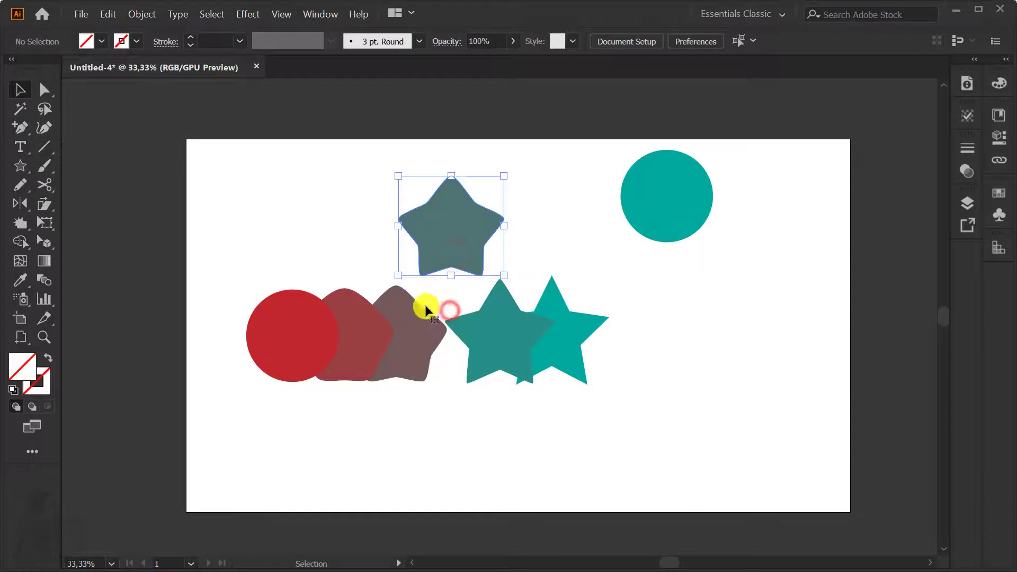
left_click_drag(414, 317, 389, 183)
key("ctrl+z")
Move the pentagon and three stars around, then undo to restore the red-to-teal row
left_click_drag(355, 296, 309, 181)
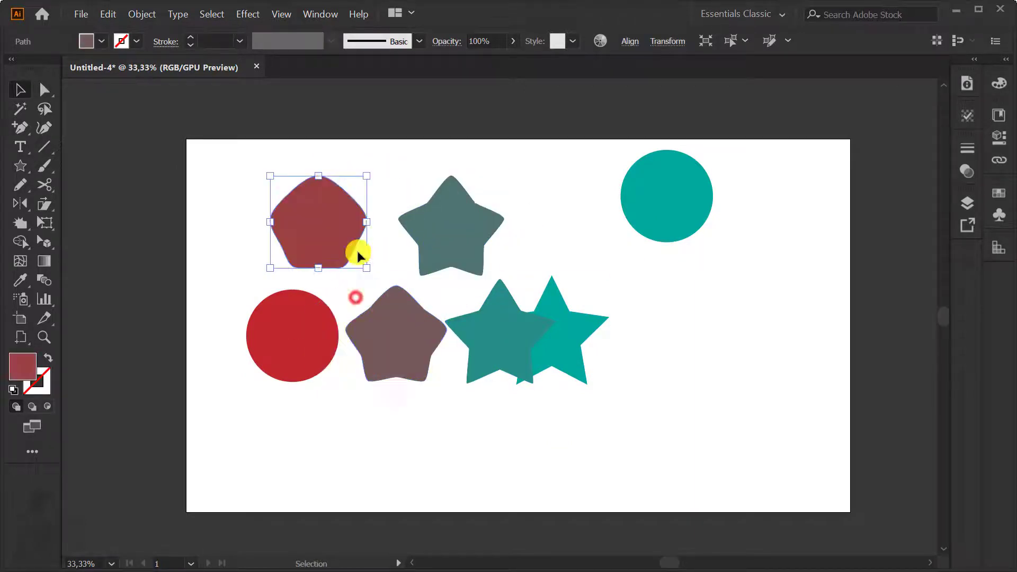
left_click_drag(389, 346, 394, 415)
left_click_drag(481, 360, 505, 437)
left_click_drag(551, 359, 563, 300)
left_click(424, 399)
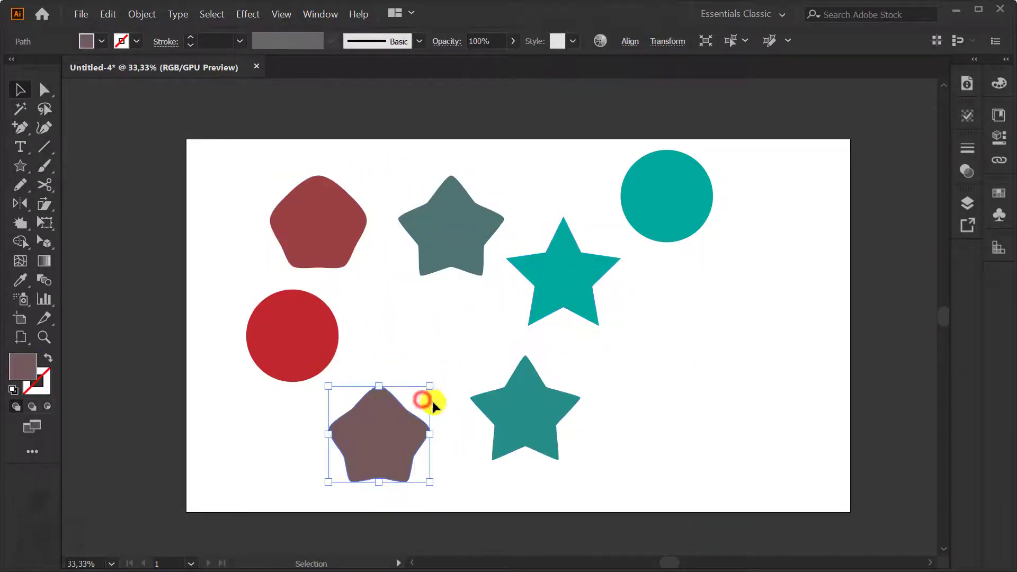
key("ctrl")
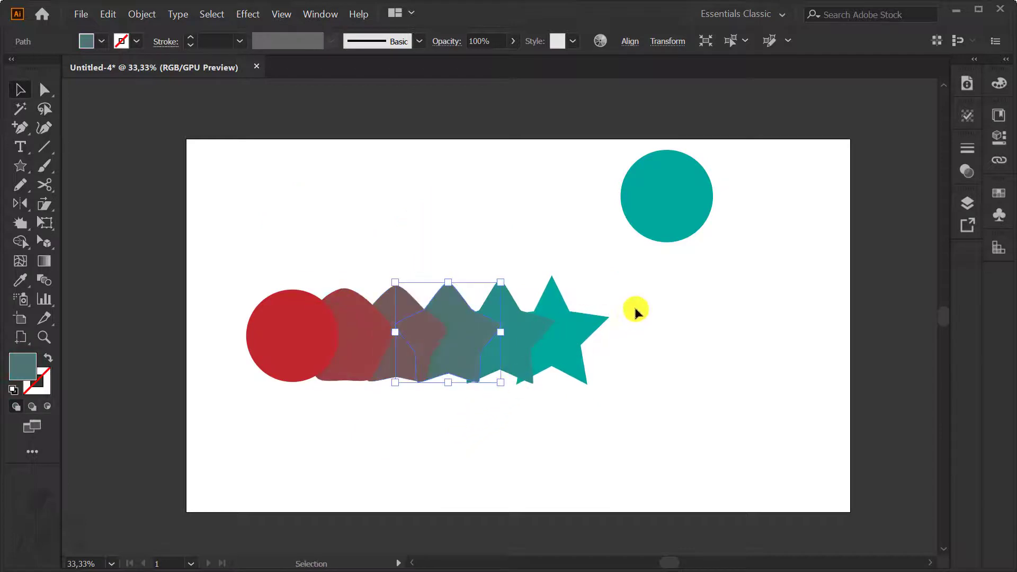
left_click(682, 306)
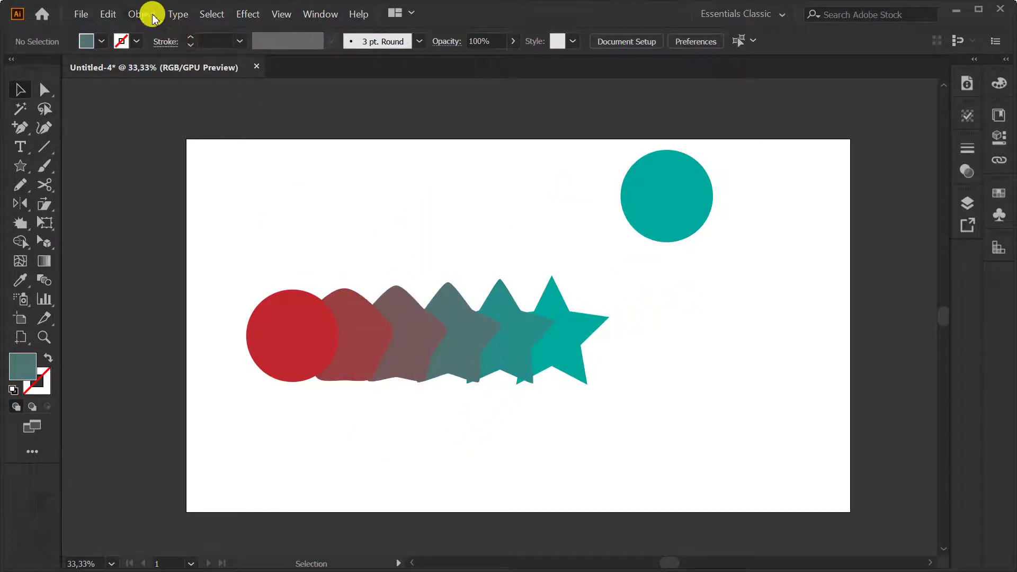
Pan the view and drag the right-most teal star below the teal circle
left_click(142, 14)
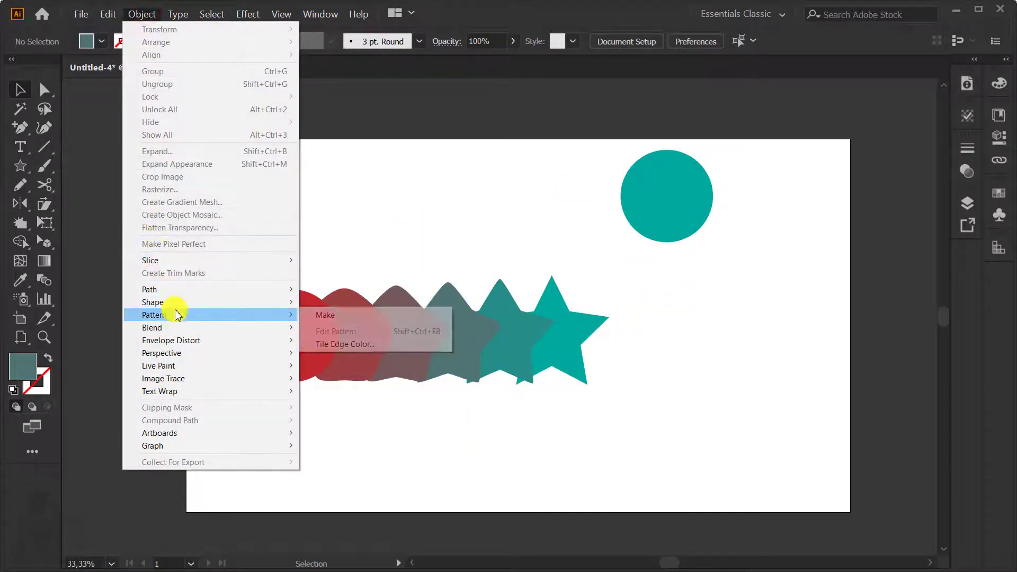
mouse_move(171, 340)
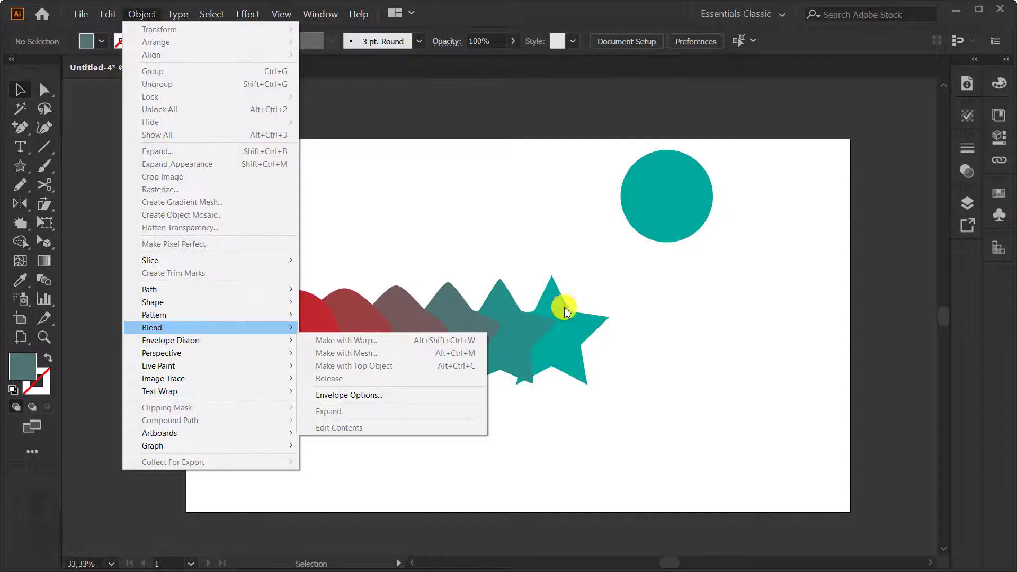
left_click(654, 300)
mouse_move(678, 291)
left_mouse_down()
mouse_move(496, 295)
mouse_move(431, 234)
mouse_move(584, 204)
left_mouse_up()
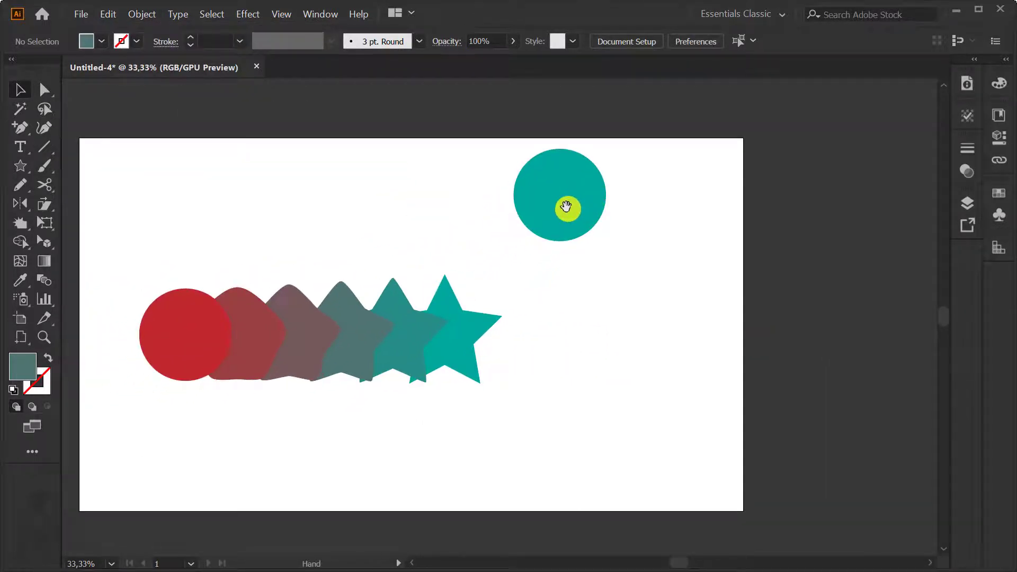
left_click_drag(460, 320, 600, 352)
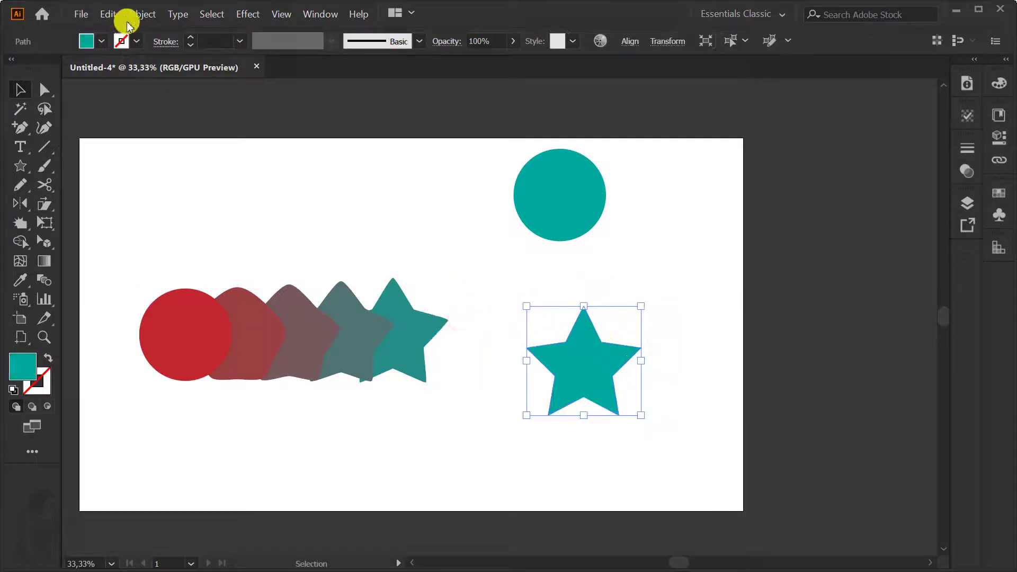
left_click(140, 14)
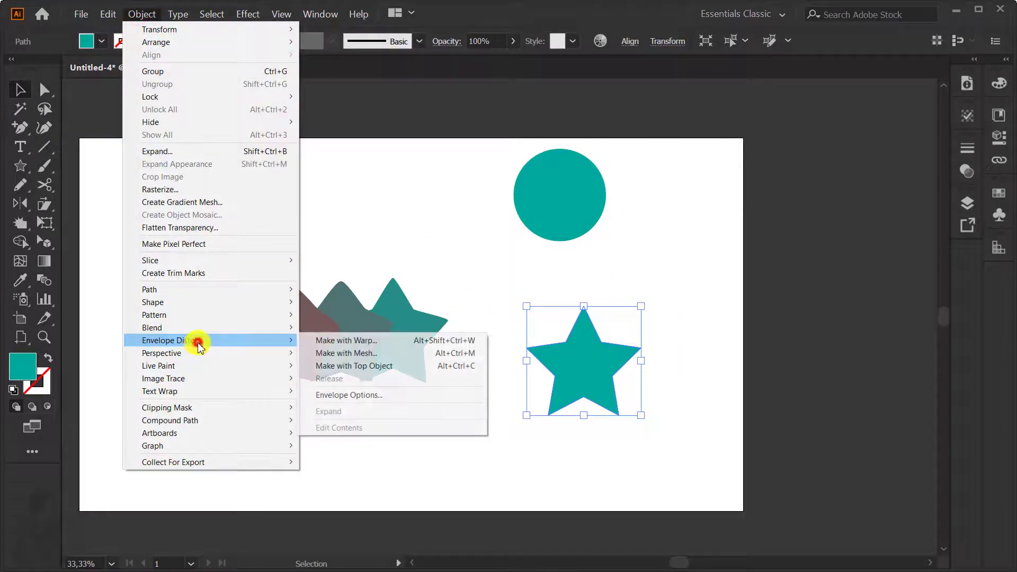
left_click(360, 340)
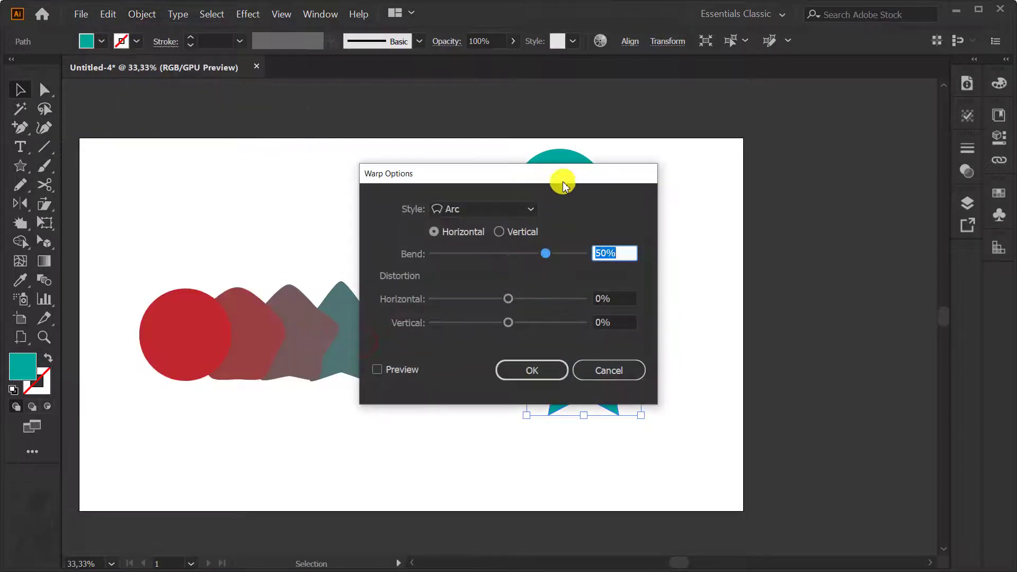
left_click_drag(560, 174, 343, 165)
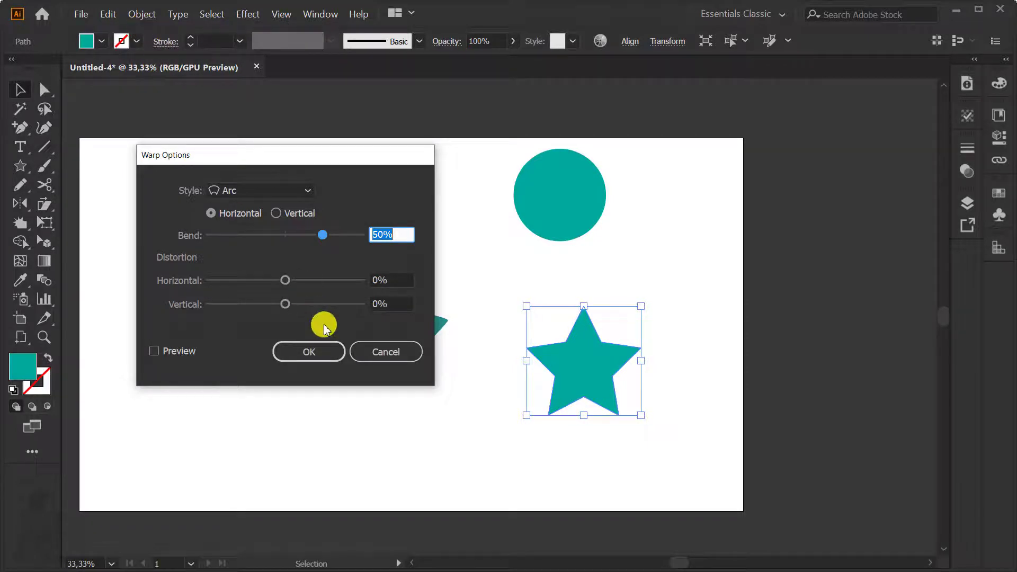
left_click(398, 351)
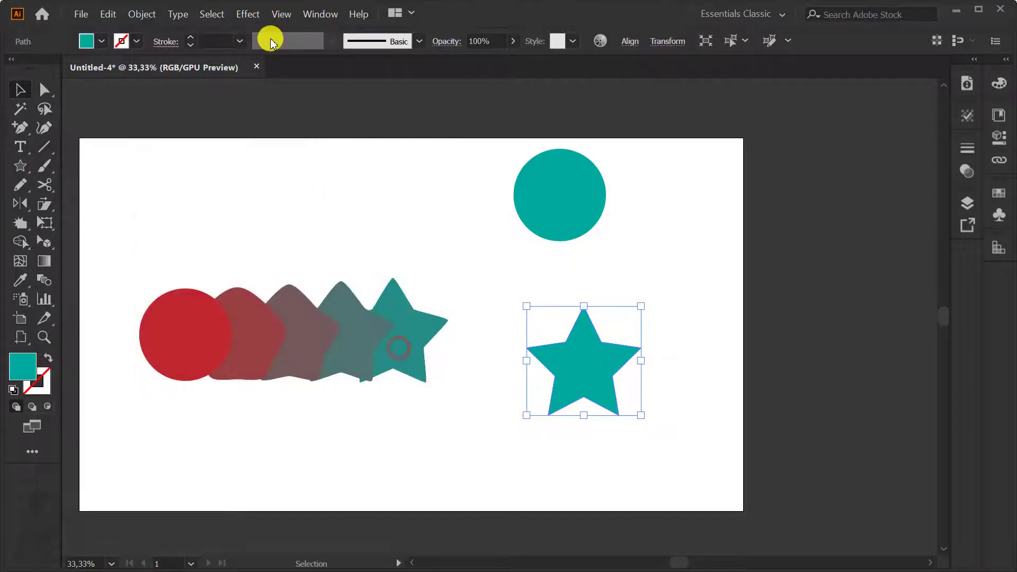
left_click(247, 14)
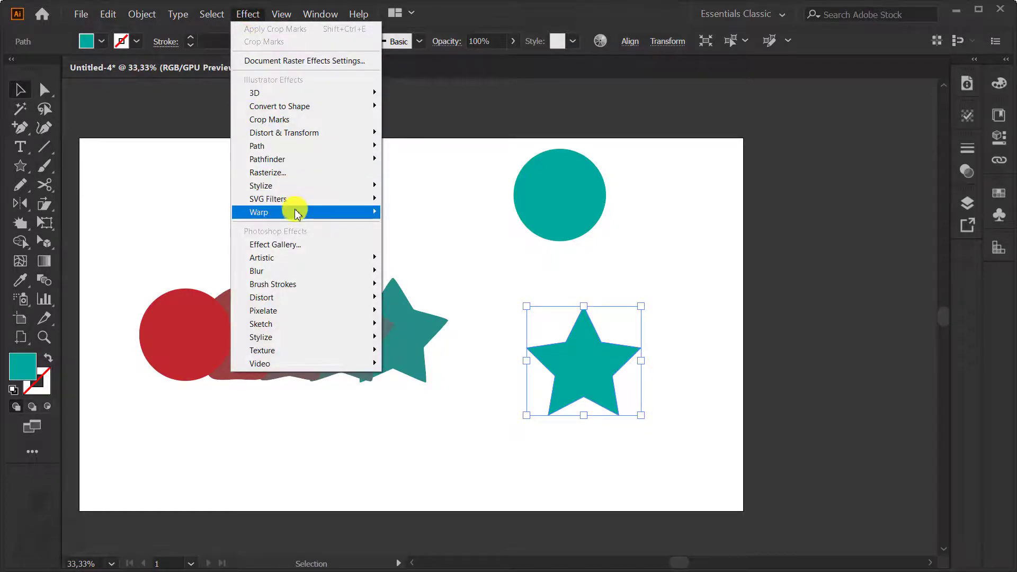
mouse_move(259, 212)
left_click(405, 209)
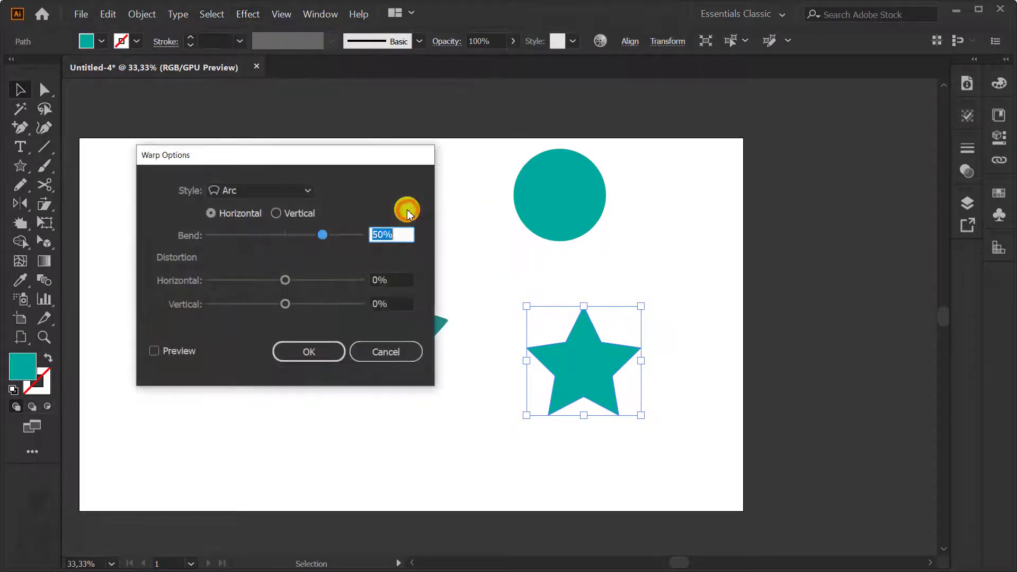
left_click_drag(332, 155, 414, 156)
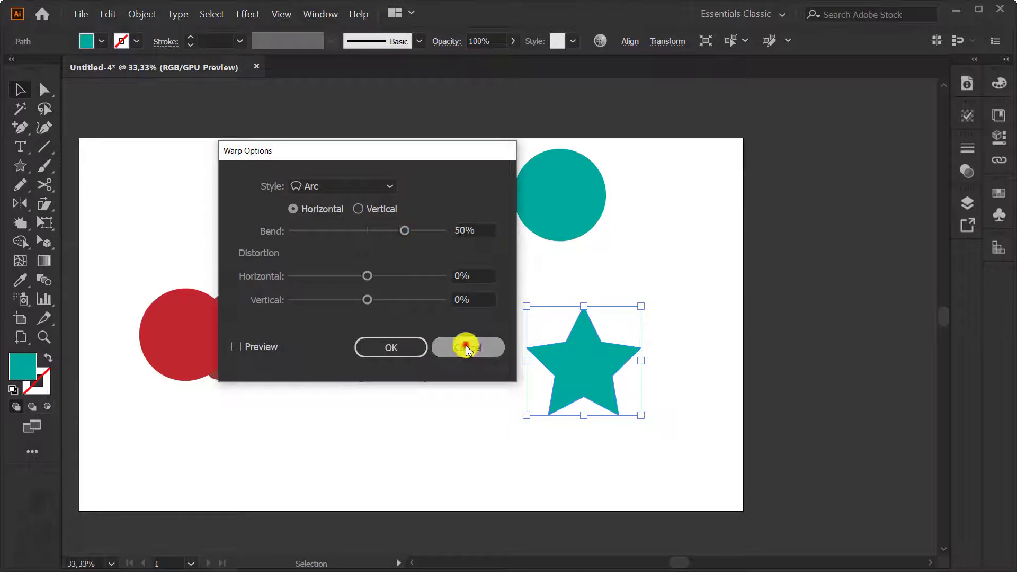
left_click(466, 348)
left_click(252, 14)
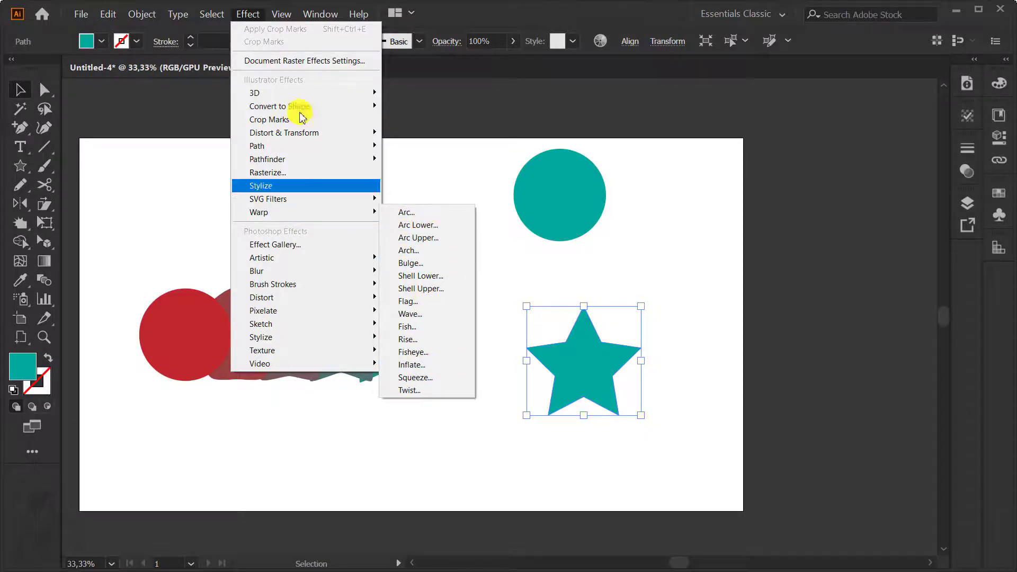
mouse_move(141, 14)
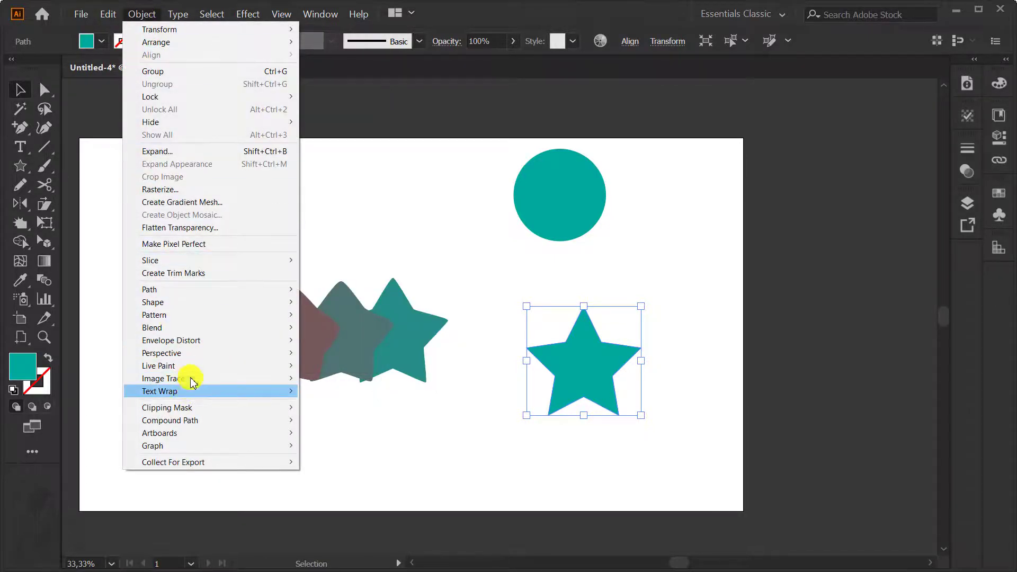
Start a warp envelope on the teal star and preview the FishEye style
left_click(193, 341)
left_click(364, 341)
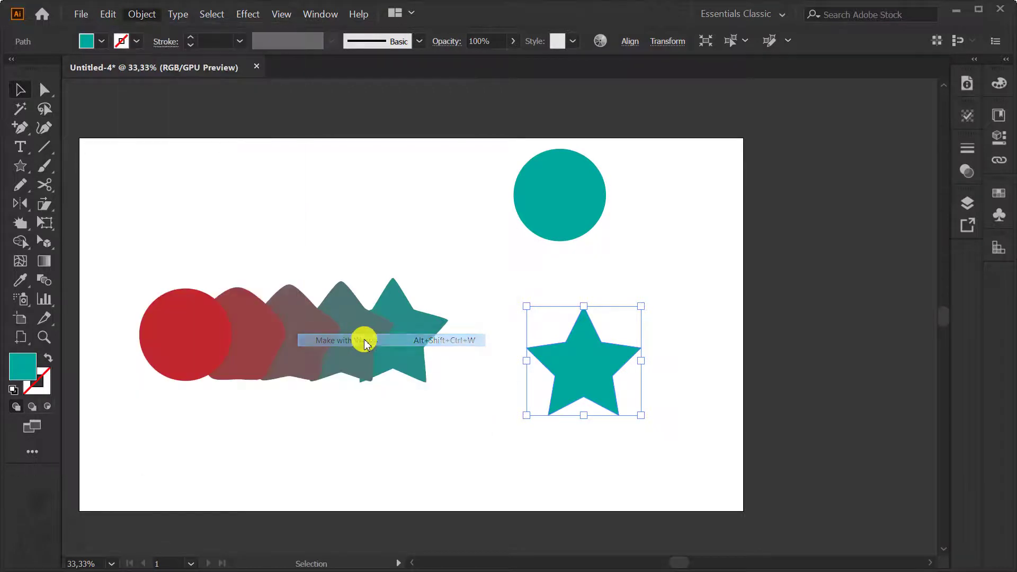
mouse_move(443, 148)
left_mouse_down()
mouse_move(397, 89)
mouse_move(345, 79)
left_mouse_up()
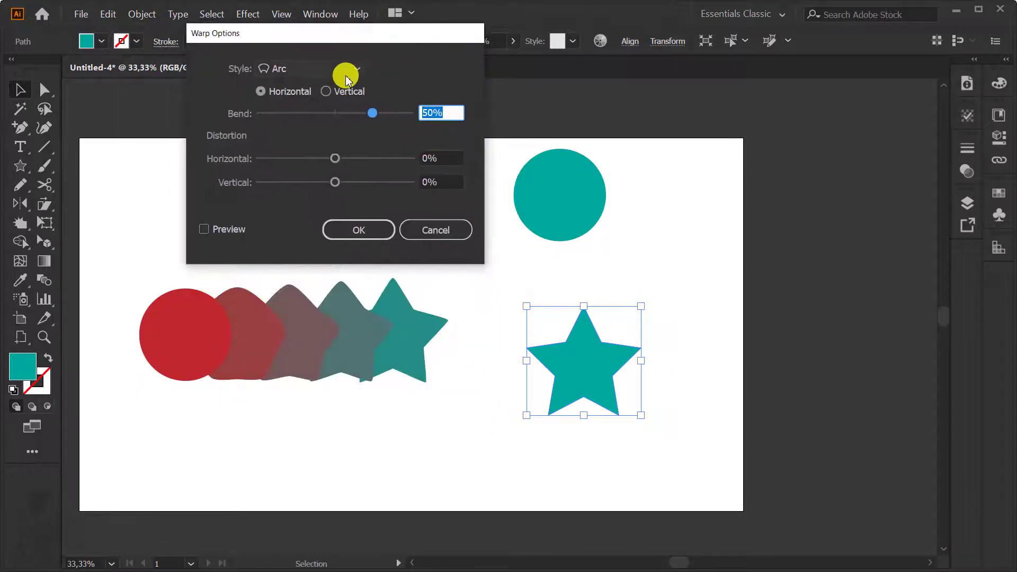
left_click(346, 68)
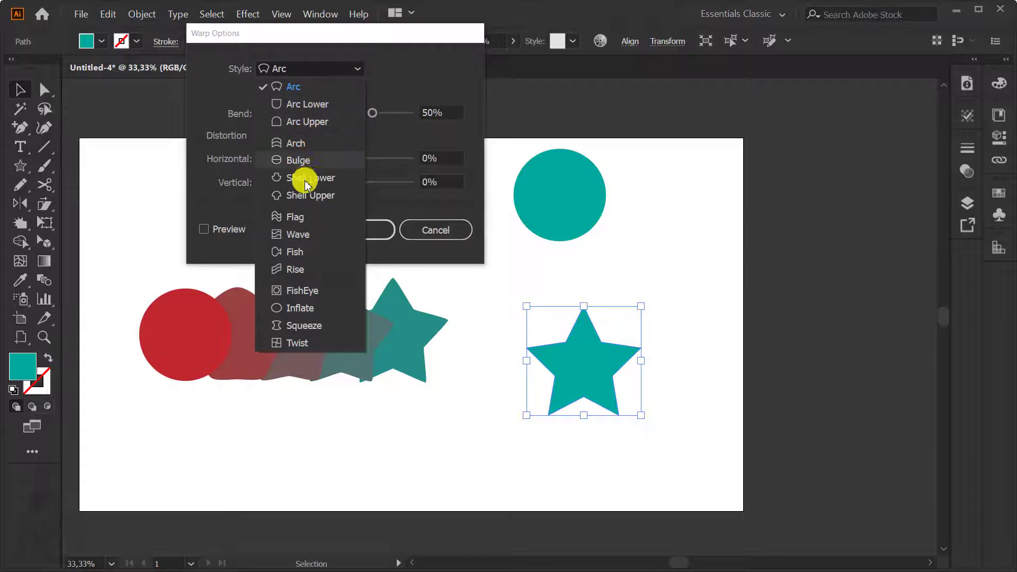
left_click(305, 290)
left_click(208, 230)
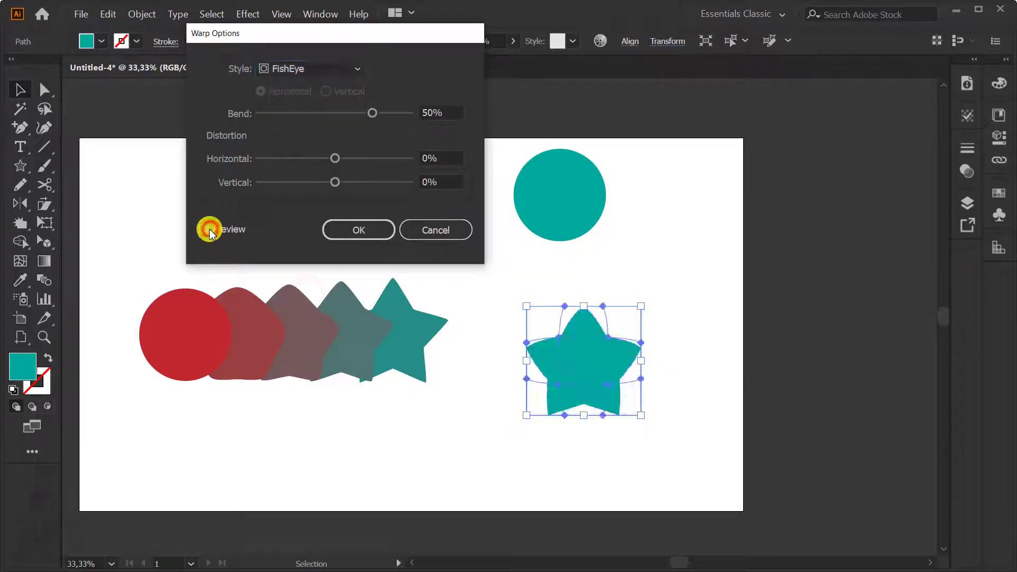
Preview the Inflate, Shell Lower, Arc Upper and Arc Lower warp styles
left_click(334, 69)
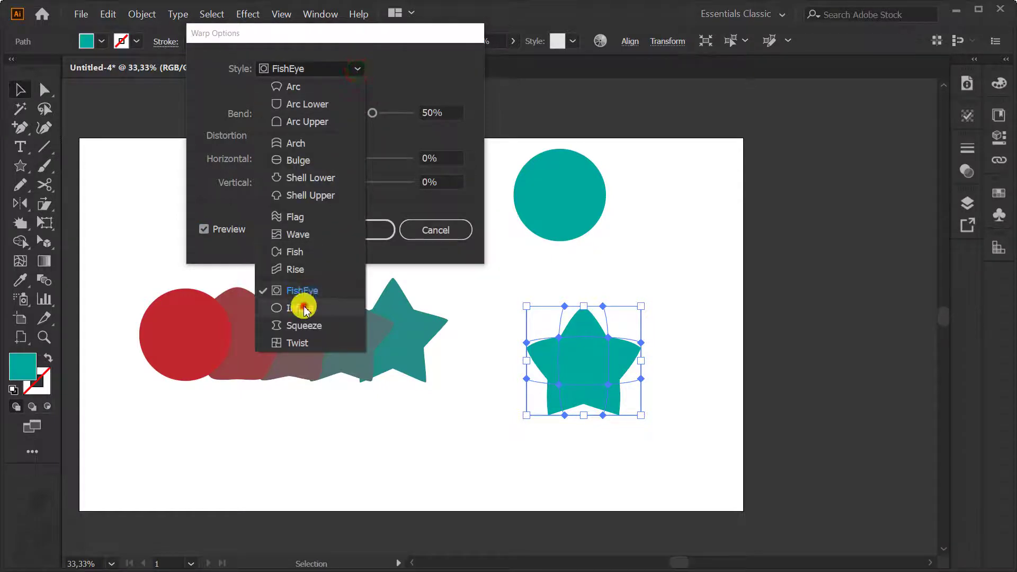
left_click(304, 308)
left_click(337, 67)
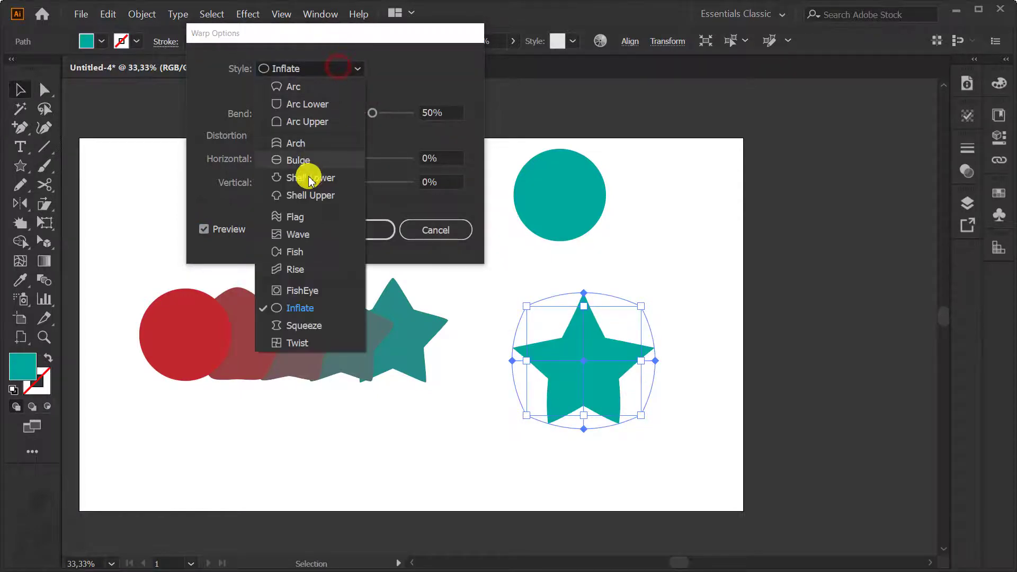
left_click(306, 174)
left_click(323, 70)
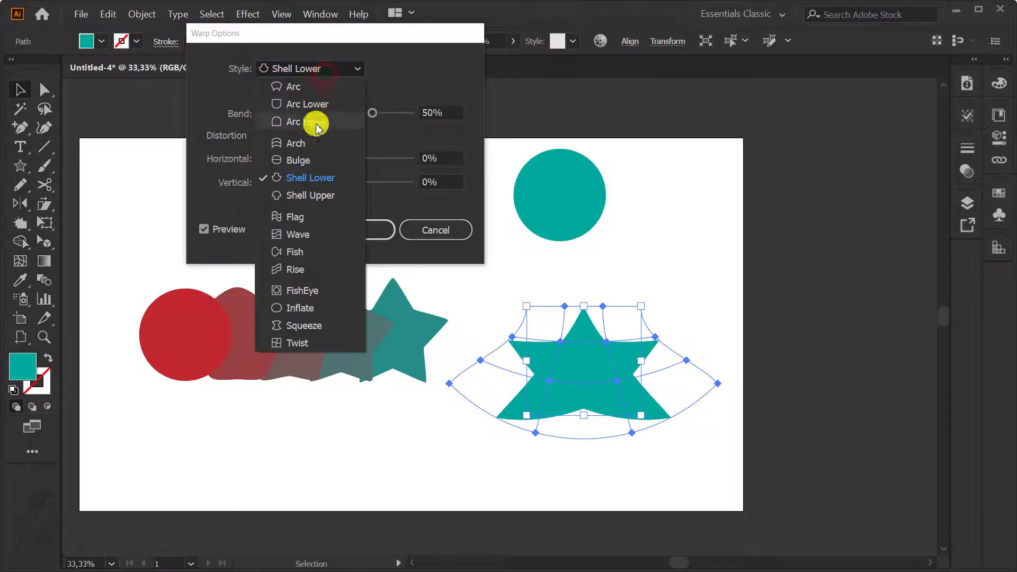
left_click(317, 123)
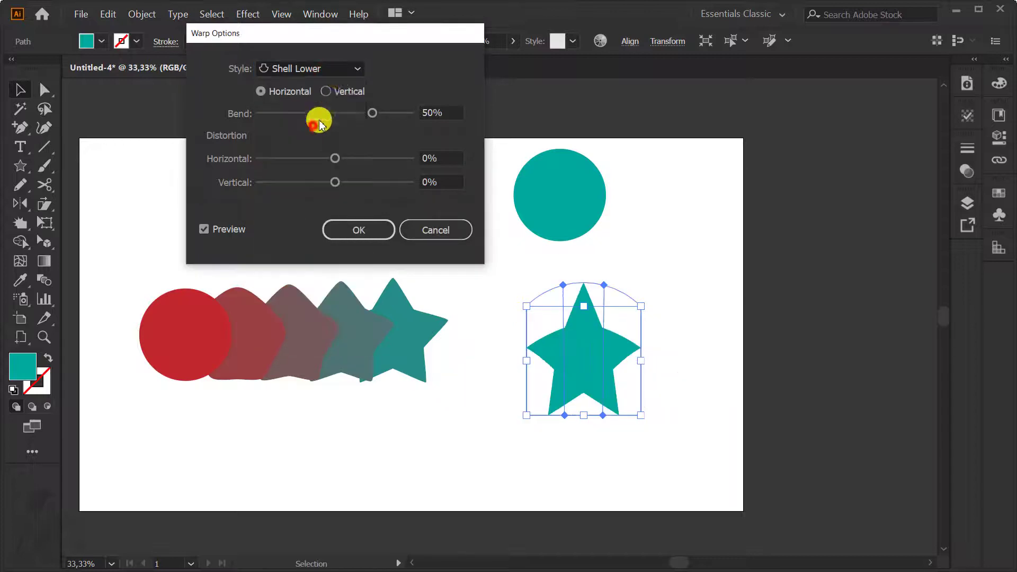
left_click(339, 71)
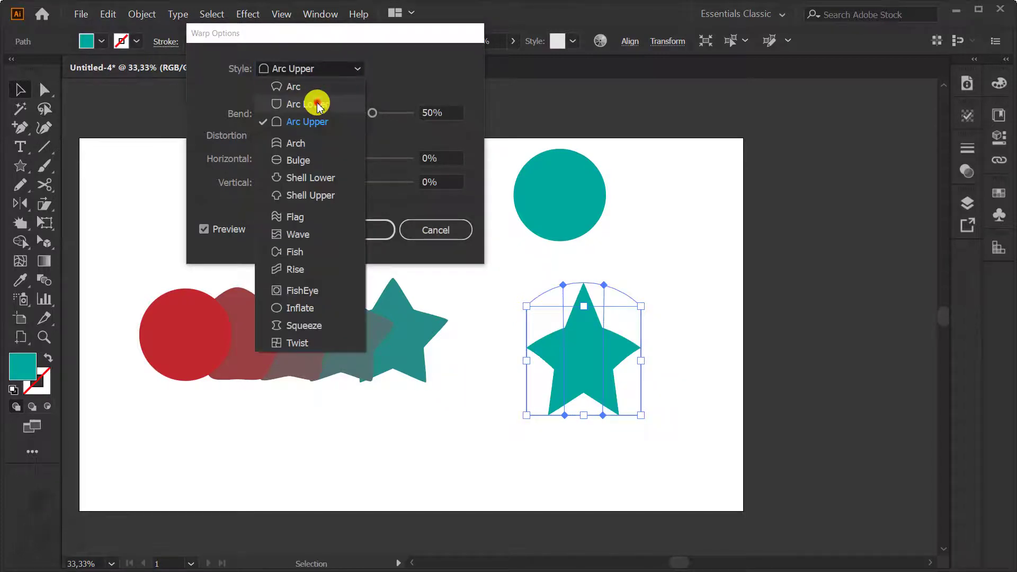
left_click(320, 105)
Try the Shell Upper and Flag warp styles, then settle on Wave
left_click(344, 70)
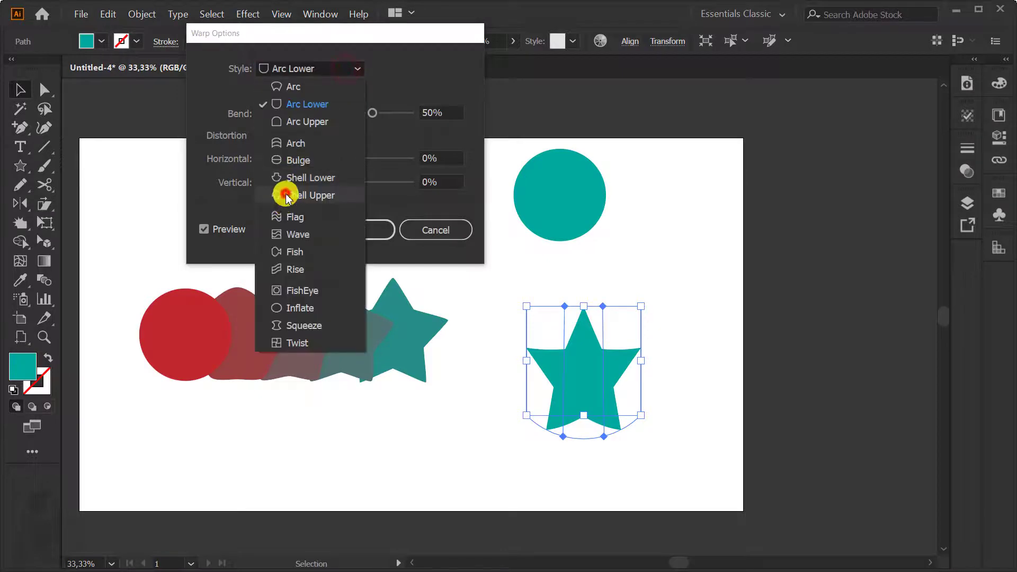
left_click(286, 196)
left_click(327, 69)
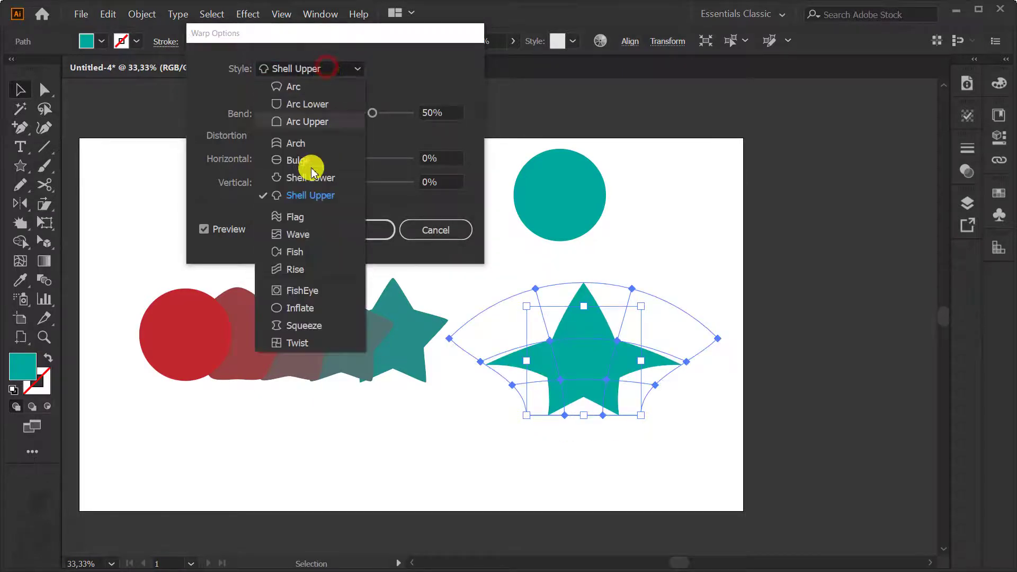
left_click(298, 218)
left_click(344, 70)
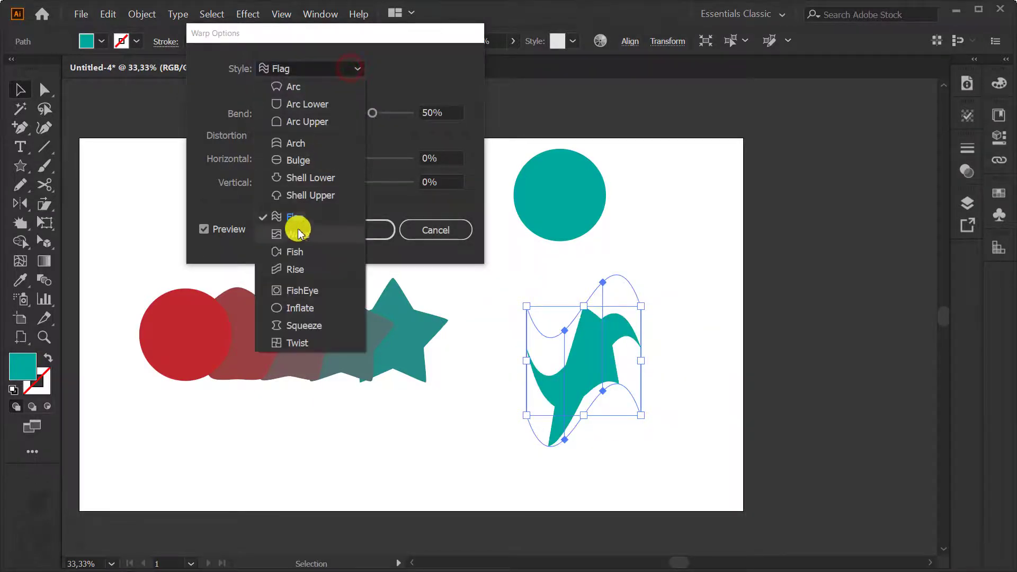
left_click(295, 228)
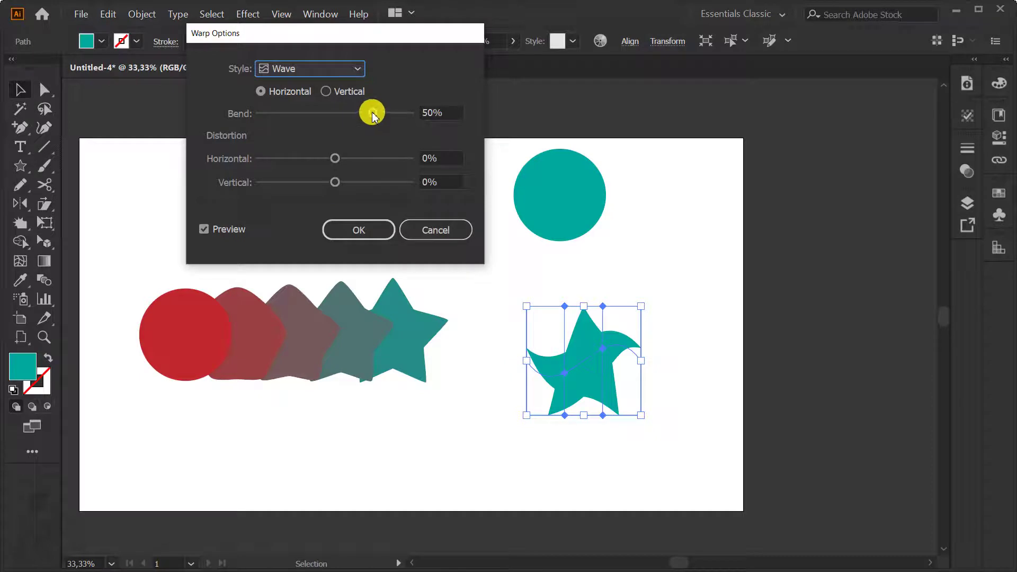
Apply a vertical Wave warp with Bend 44%, distortion H 1% and V 22%, then nudge it lower-left
mouse_move(373, 113)
left_mouse_down()
mouse_move(353, 115)
mouse_move(384, 121)
mouse_move(356, 121)
left_mouse_up()
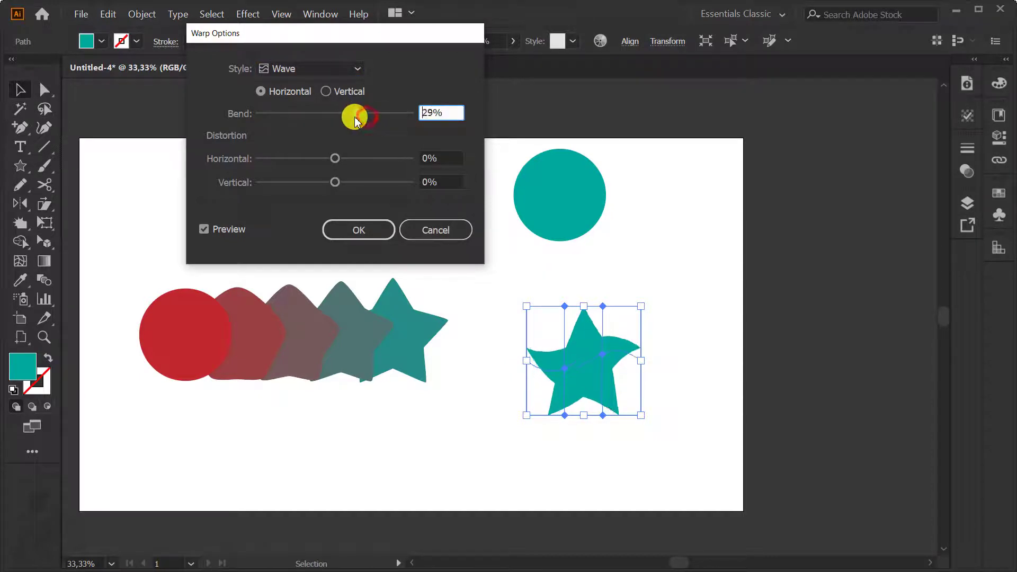
left_click(333, 93)
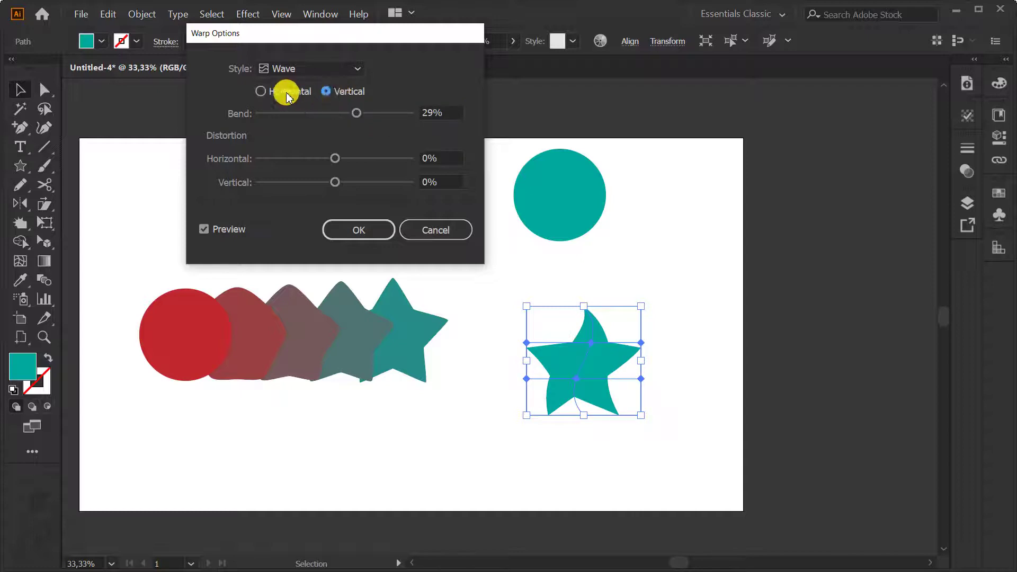
left_click(259, 92)
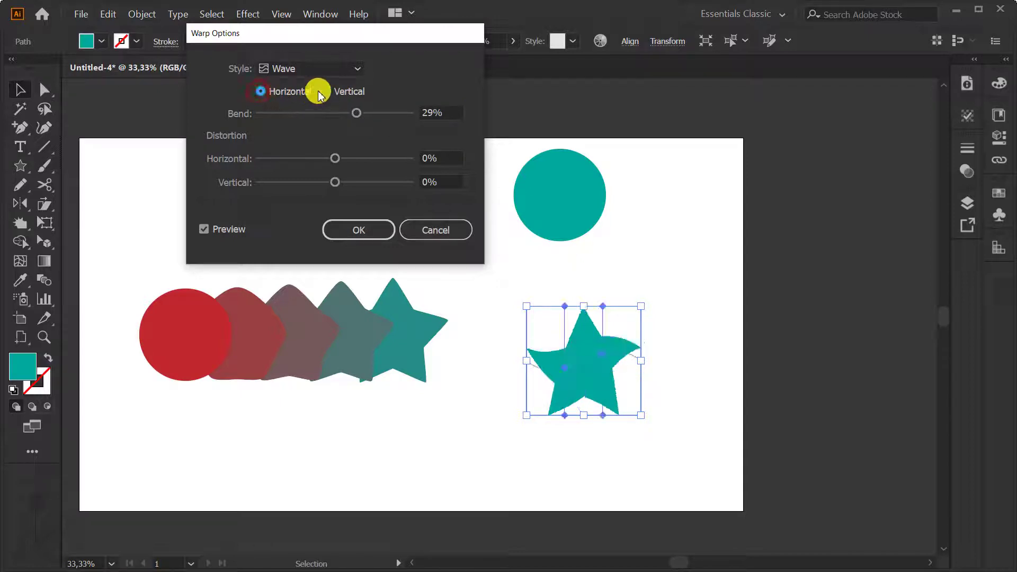
left_click(326, 91)
mouse_move(352, 113)
left_mouse_down()
mouse_move(311, 116)
mouse_move(370, 123)
mouse_move(367, 113)
left_mouse_up()
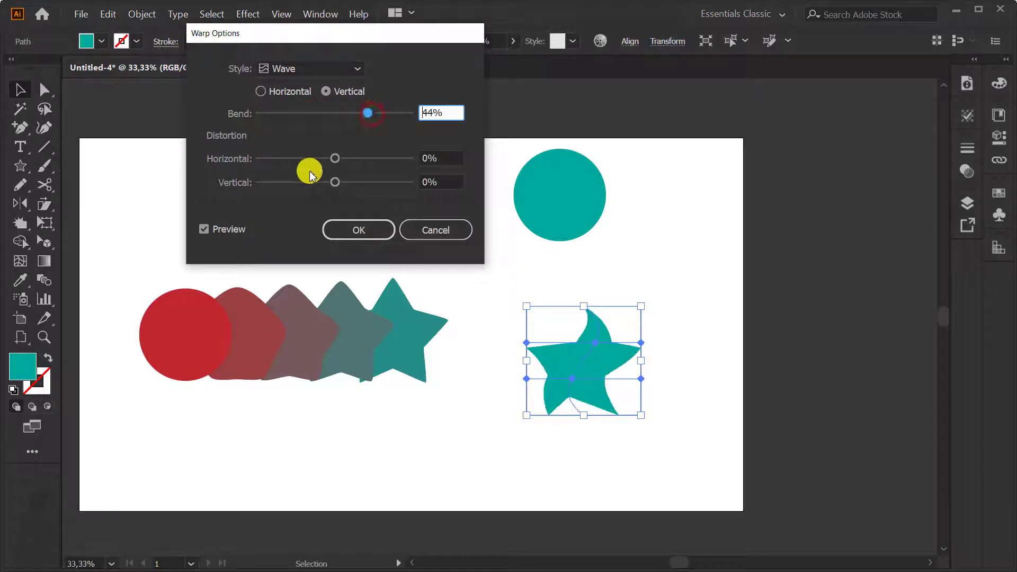
mouse_move(335, 159)
left_mouse_down()
mouse_move(291, 152)
mouse_move(370, 164)
mouse_move(337, 157)
mouse_move(313, 180)
mouse_move(381, 183)
mouse_move(344, 188)
mouse_move(359, 190)
left_mouse_up()
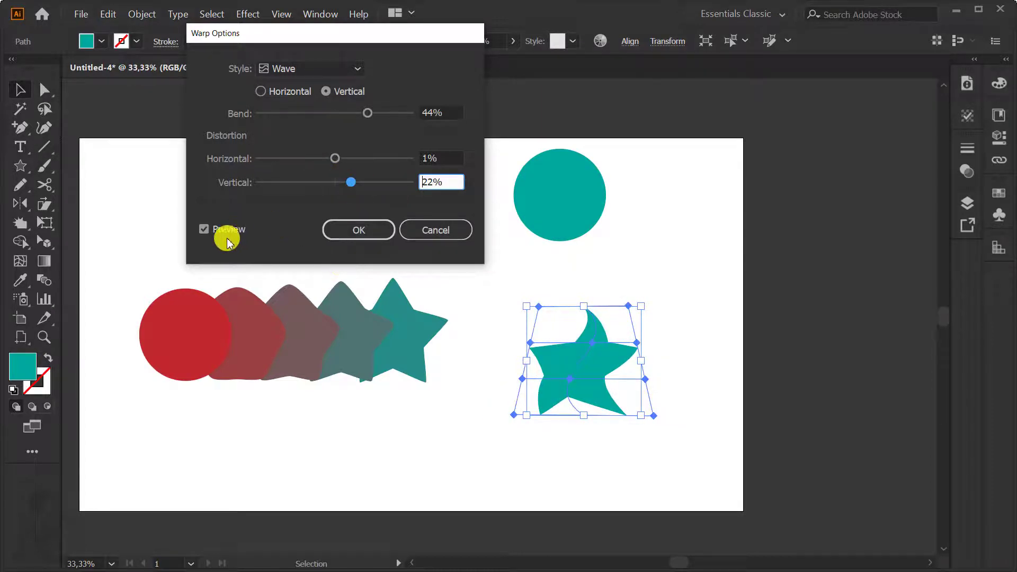
left_click(356, 230)
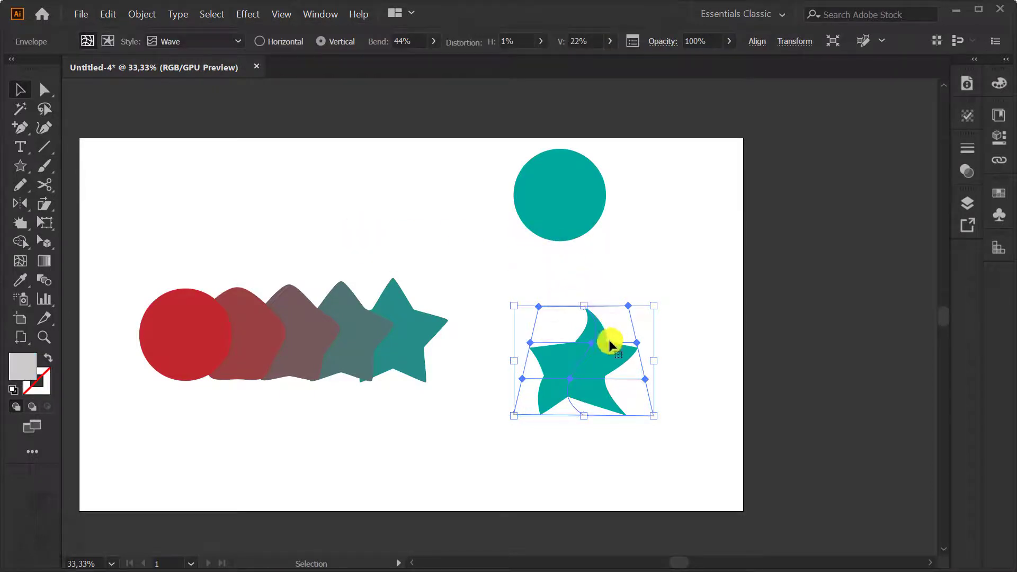
left_click_drag(605, 341, 581, 373)
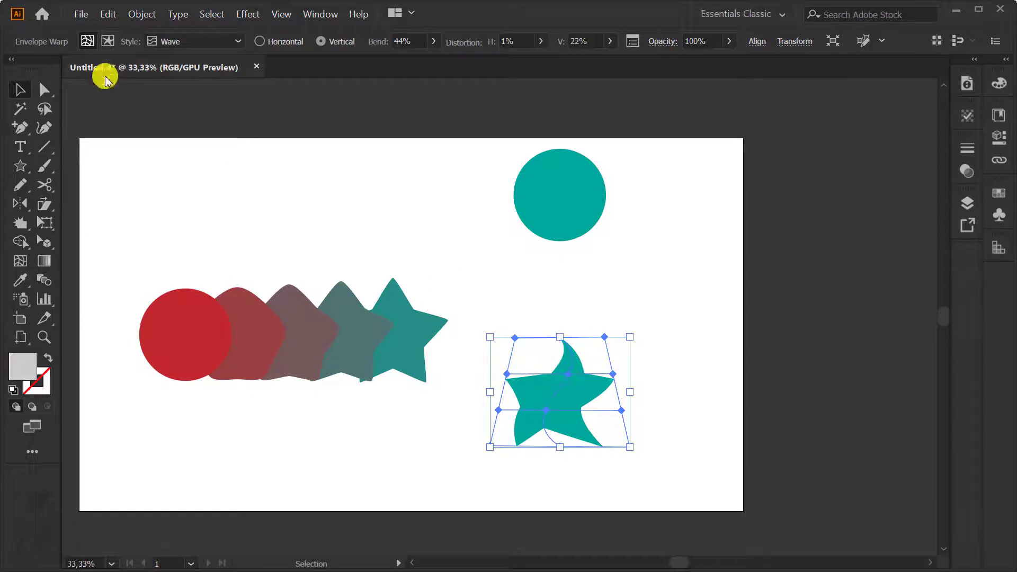
Expand the warped teal star into plain paths and move it slightly
left_click(135, 13)
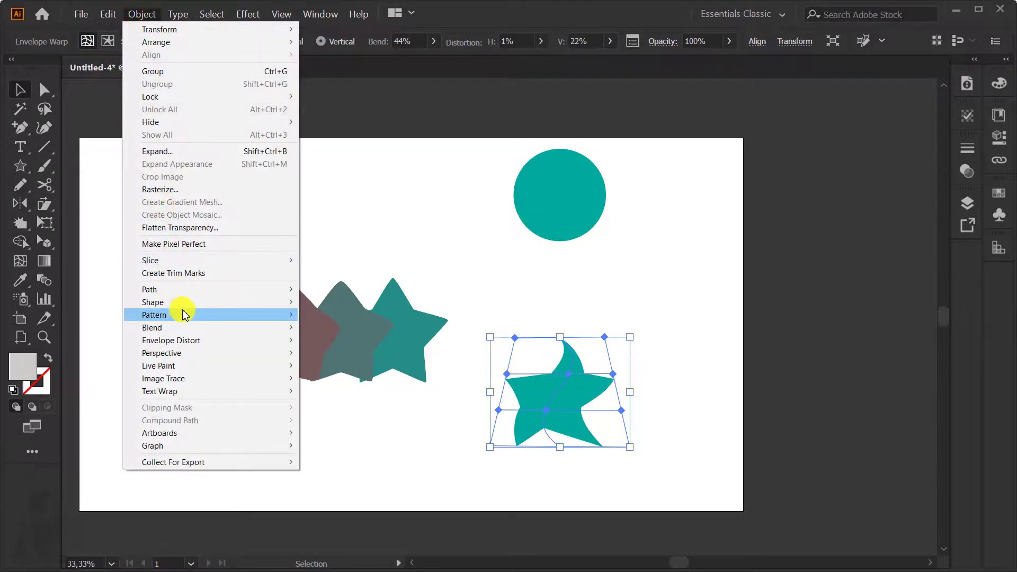
left_click(191, 151)
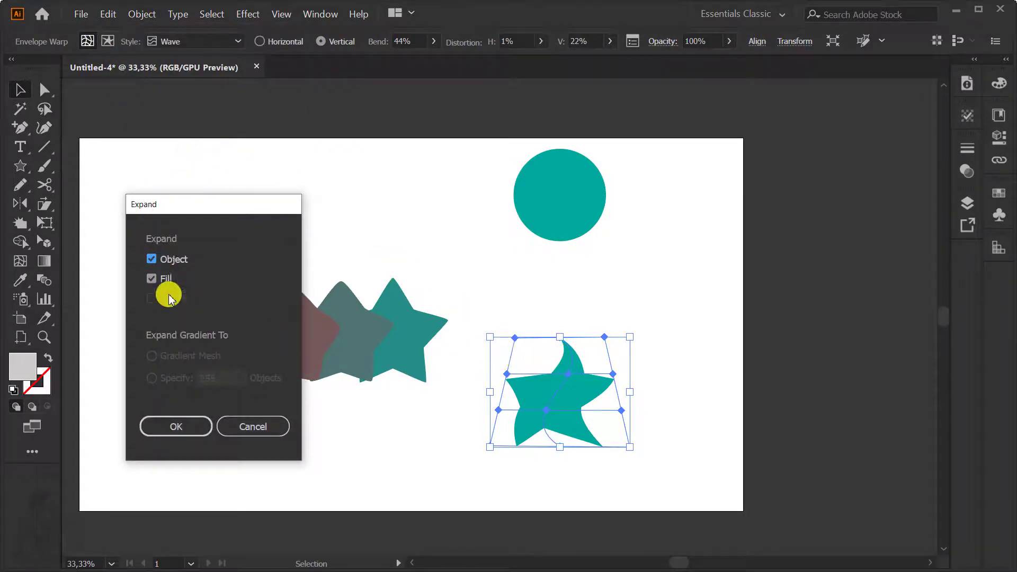
left_click(152, 278)
left_click(180, 426)
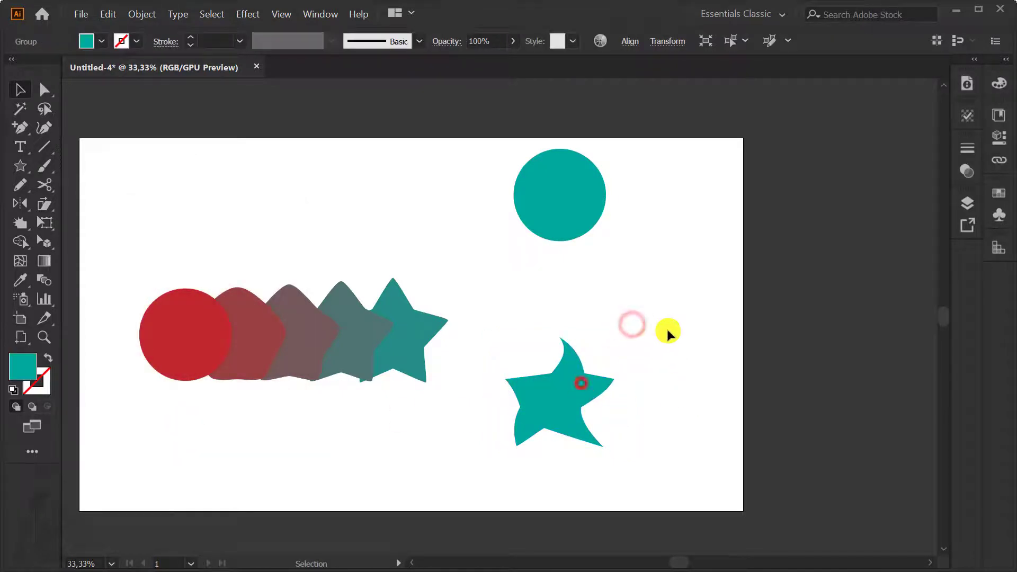
left_click(554, 399)
mouse_move(601, 375)
left_mouse_down()
mouse_move(601, 366)
mouse_move(645, 368)
mouse_move(538, 393)
left_mouse_up()
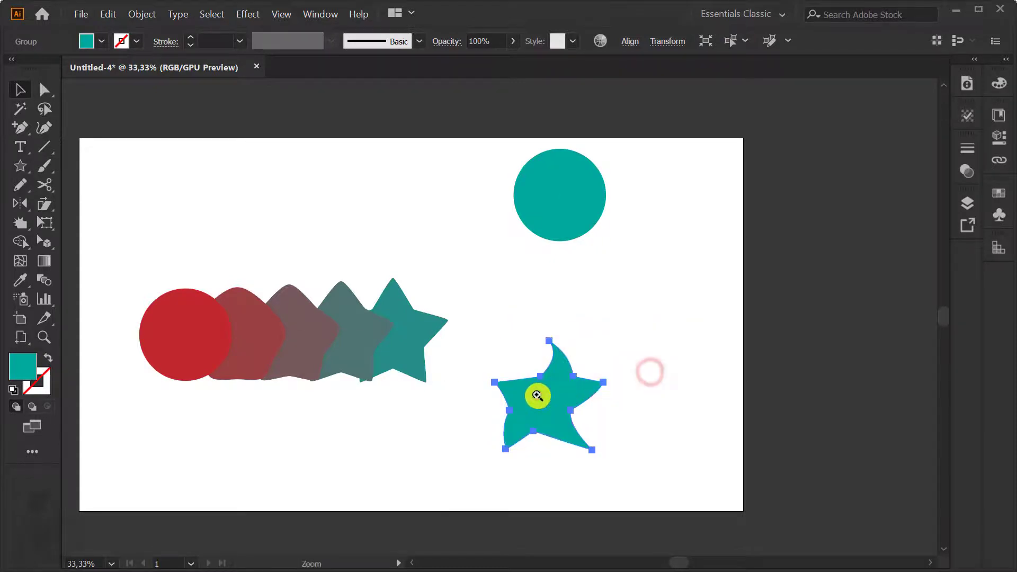
Pull the end star out of the blend row, then raise the row and that star
left_click(538, 396, "ctrl")
left_click_drag(560, 352, 681, 307)
left_click(681, 297, "ctrl+alt")
left_click(643, 302, "ctrl+alt")
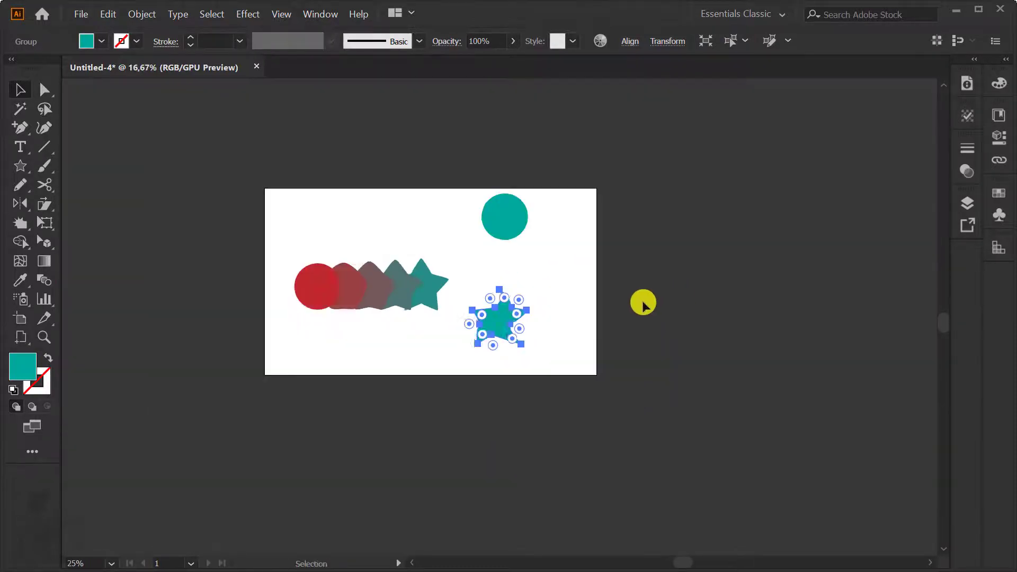
left_click(452, 300, "ctrl")
mouse_move(487, 302)
left_mouse_down()
mouse_move(583, 295)
mouse_move(529, 362)
left_mouse_up()
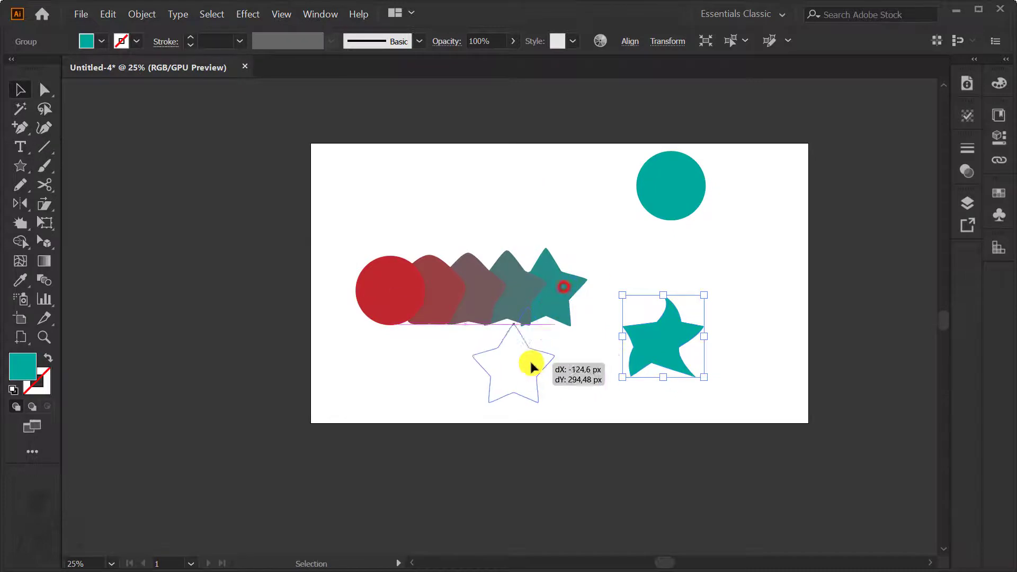
left_click(535, 246)
left_click_drag(454, 290, 449, 224)
left_click_drag(522, 370, 513, 330)
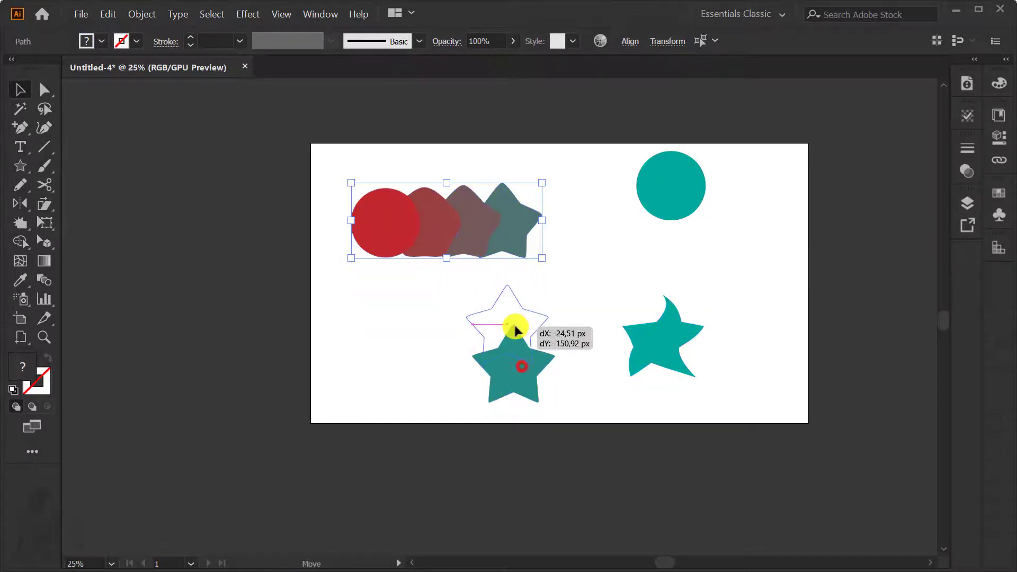
Apply a mesh envelope with 4 rows and 4 columns to the separated teal star
left_click(147, 16)
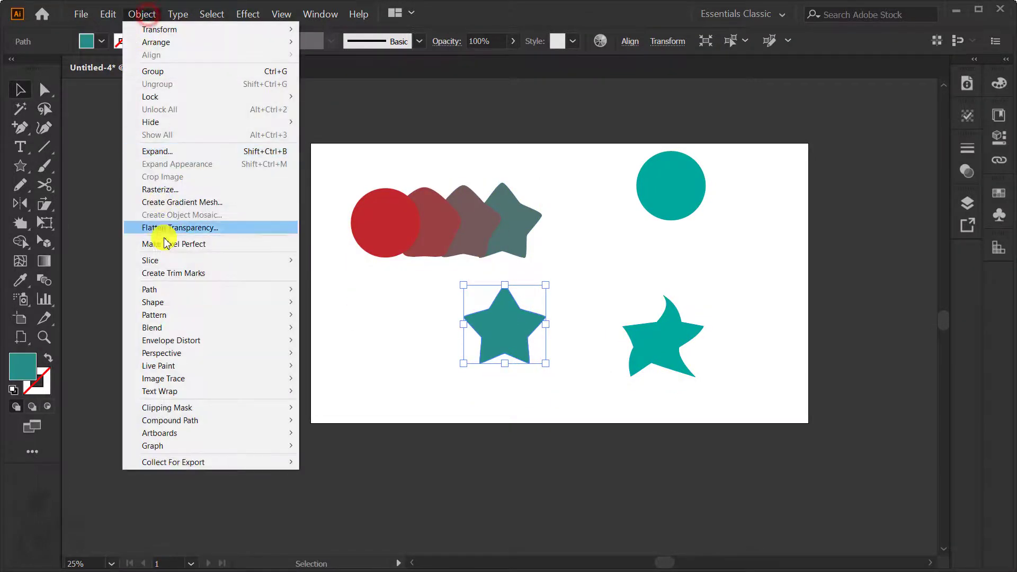
mouse_move(171, 340)
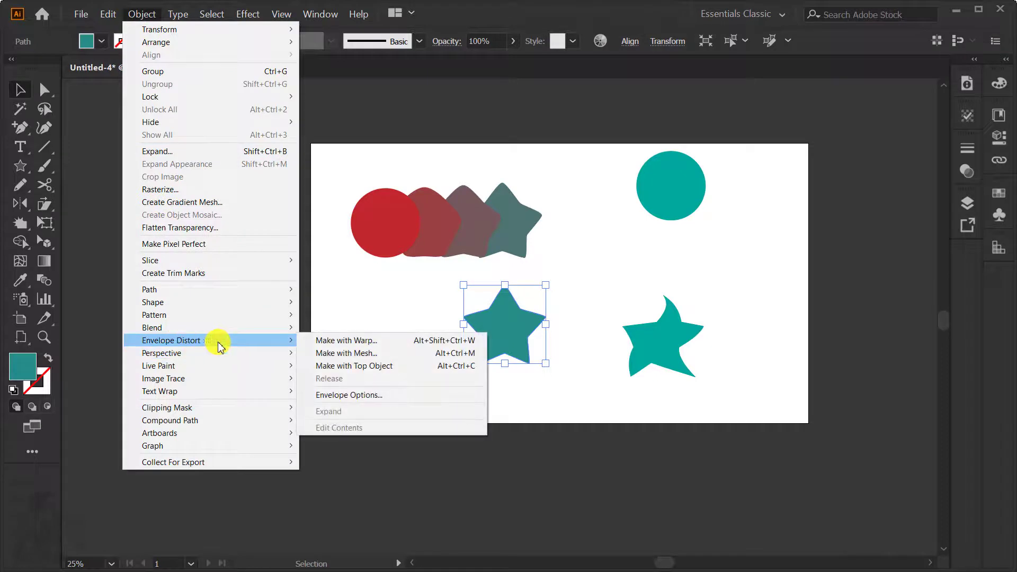
left_click(353, 353)
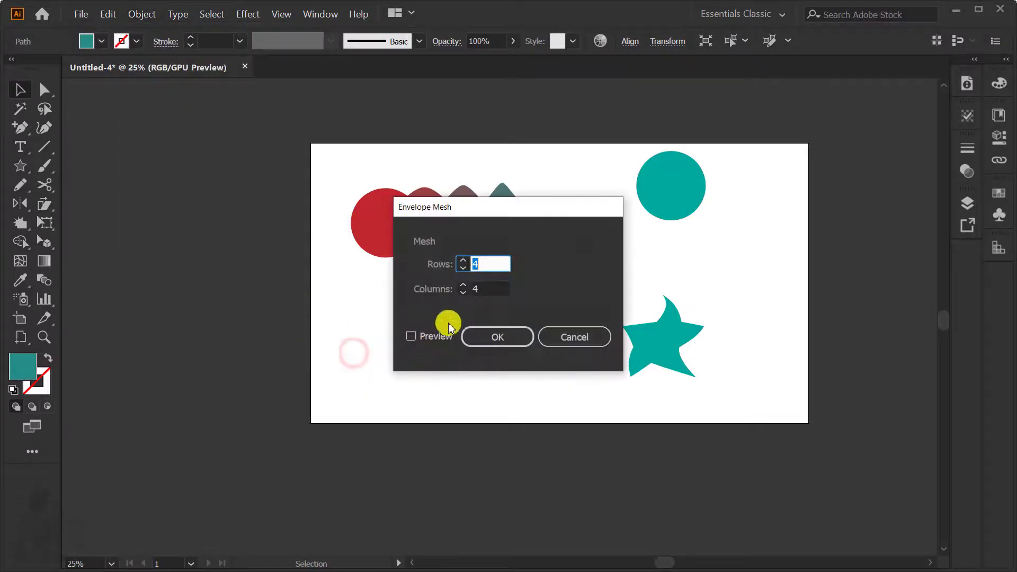
left_click_drag(485, 213, 695, 170)
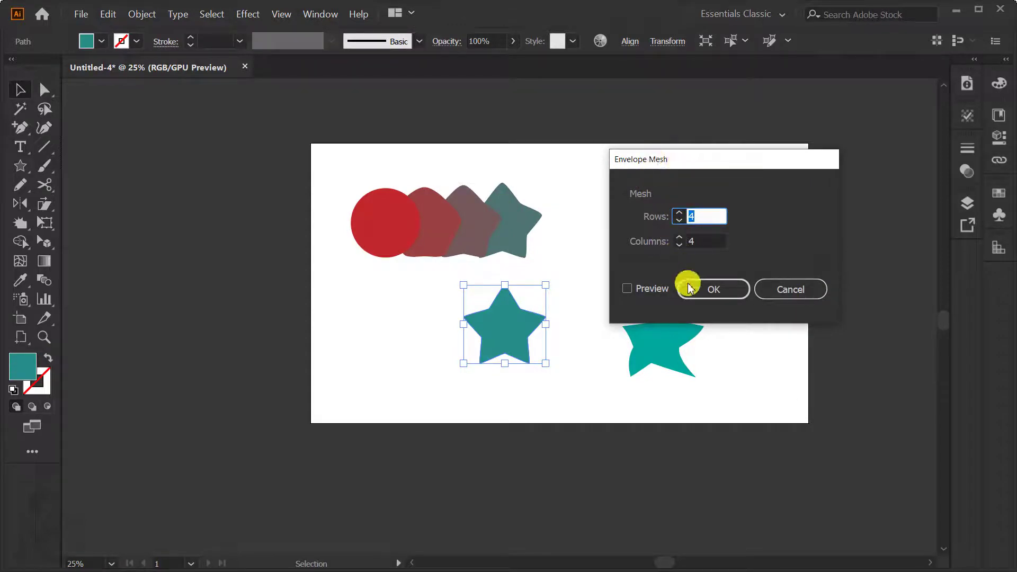
left_click(631, 289)
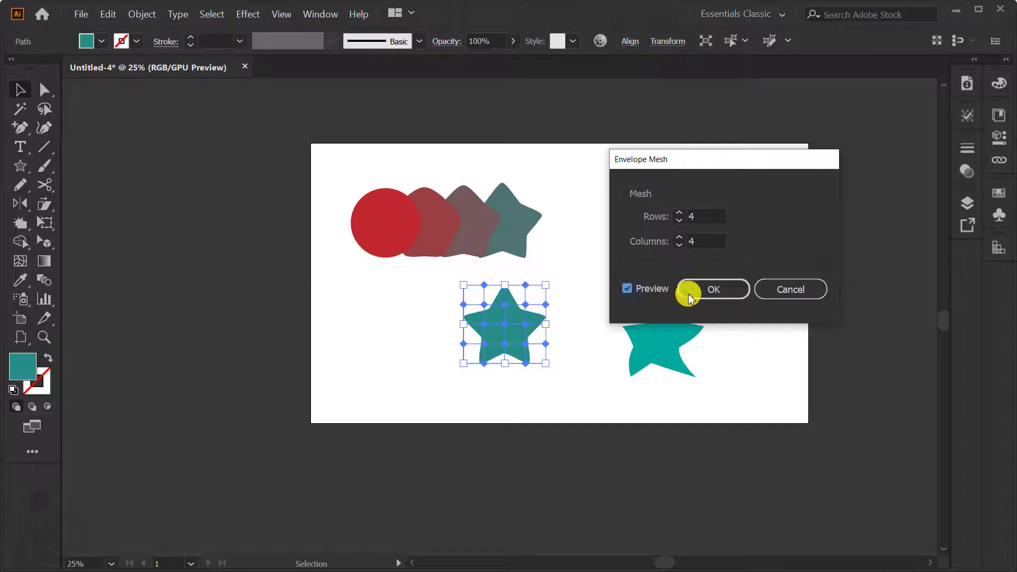
left_click(710, 292)
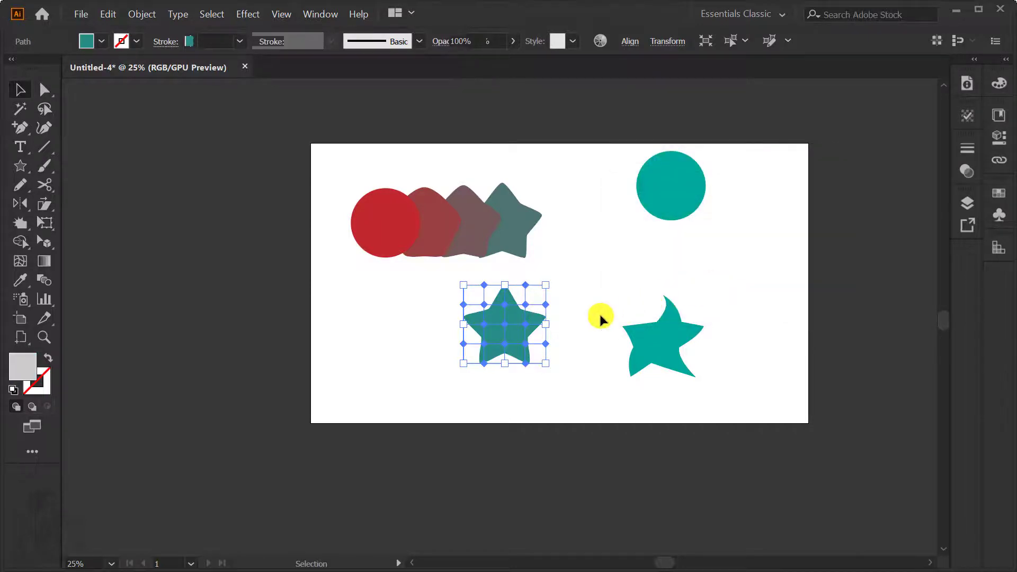
Zoom in on the meshed star and pull its upper-left and upper-right mesh points outward
key("z")
left_click_drag(486, 333, 590, 310)
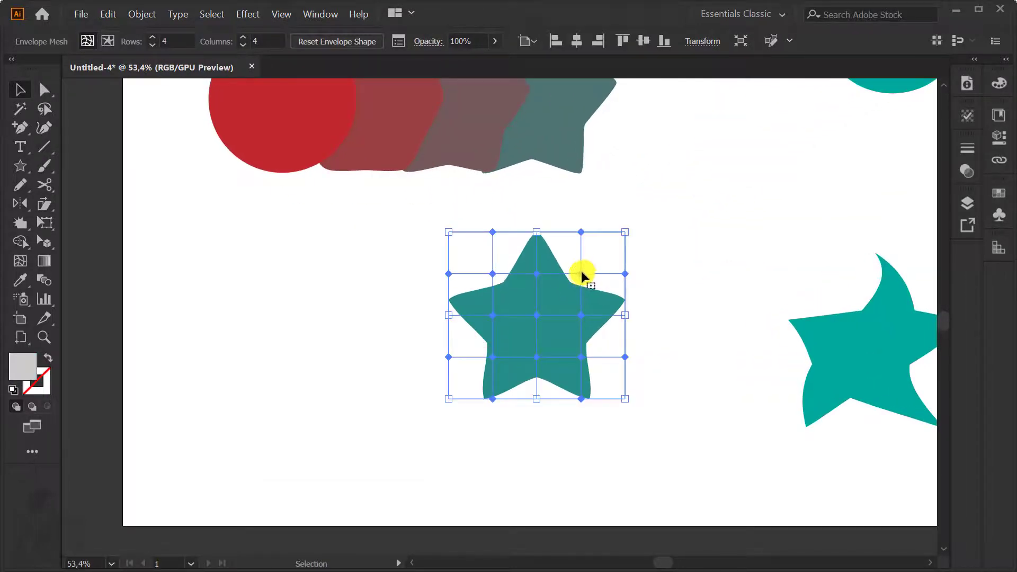
key("a")
left_click_drag(581, 274, 592, 256)
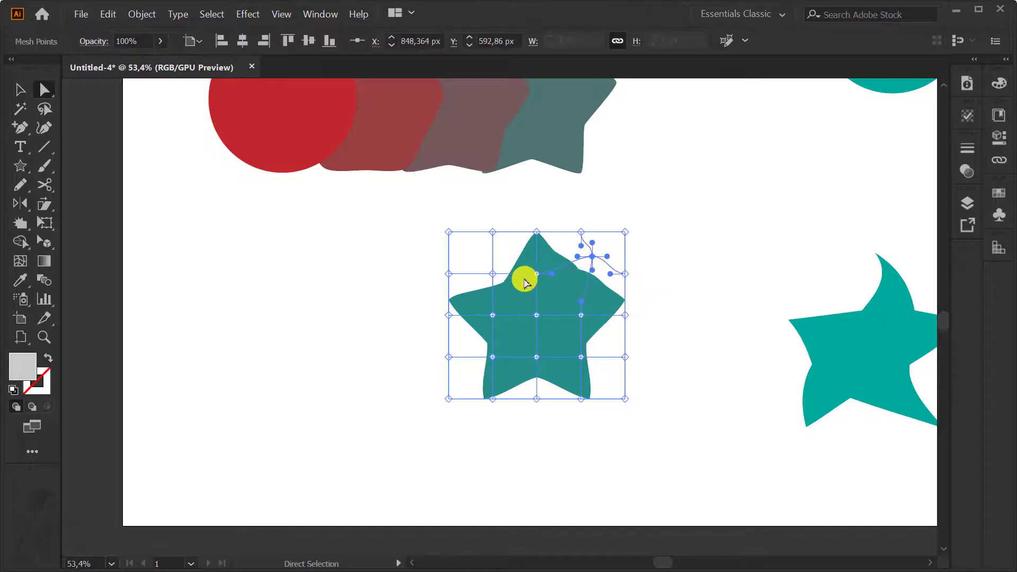
left_click_drag(497, 275, 480, 253)
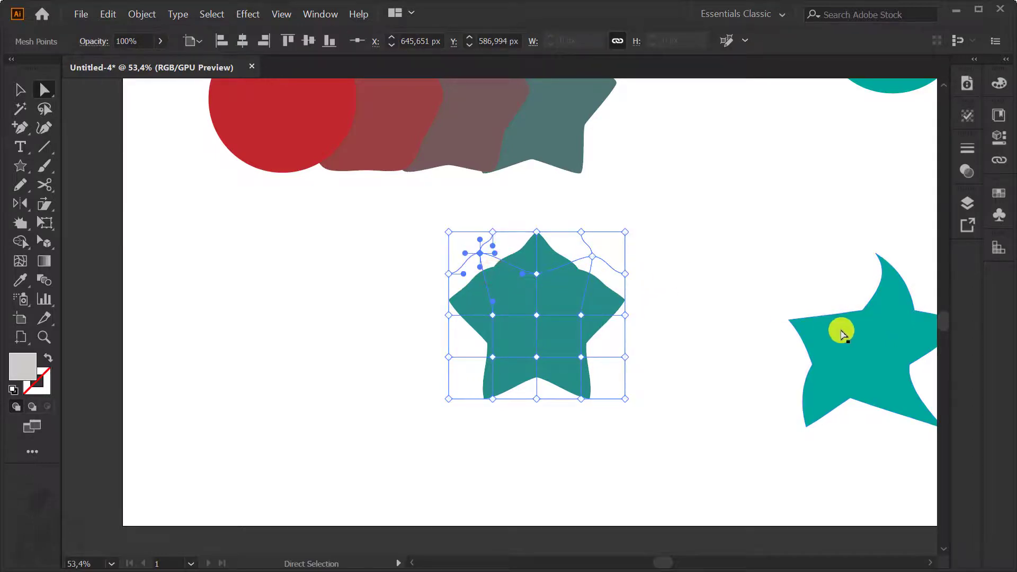
left_click_drag(841, 326, 610, 312)
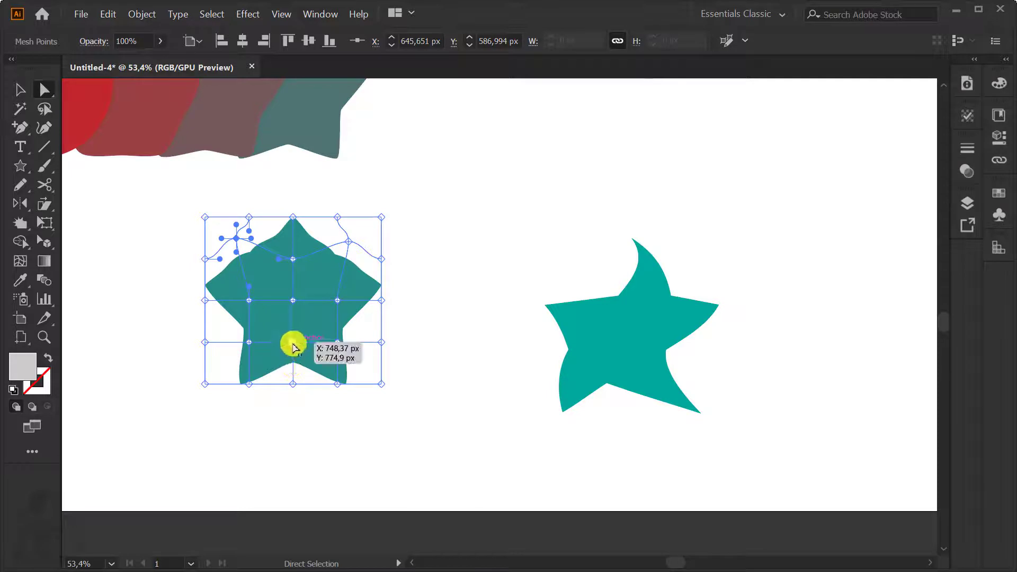
Drag mesh points to lengthen the top and left arms and bend the lower arms
mouse_move(293, 341)
left_mouse_down()
mouse_move(293, 328)
mouse_move(324, 335)
left_mouse_up()
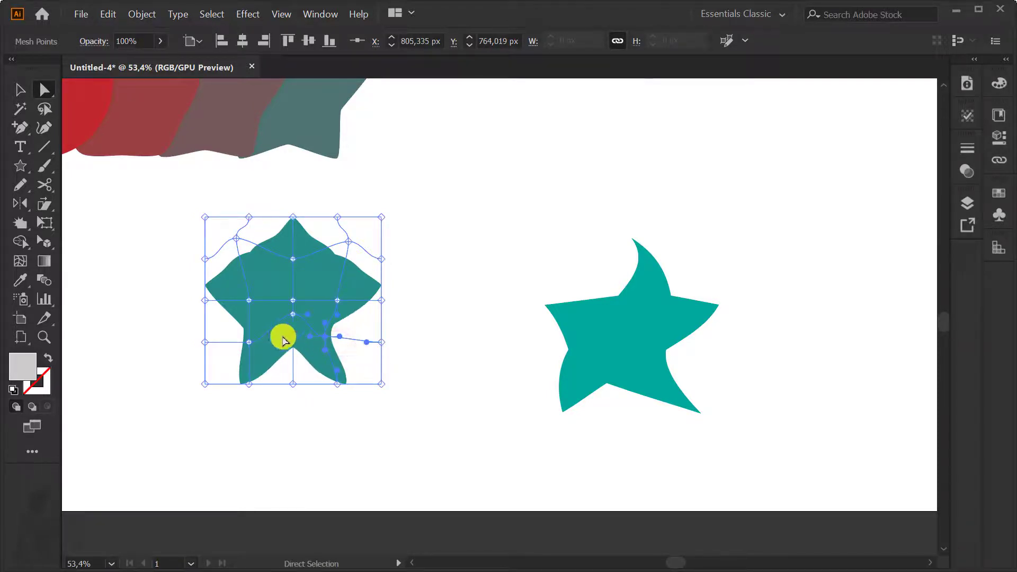
left_click_drag(250, 342, 269, 336)
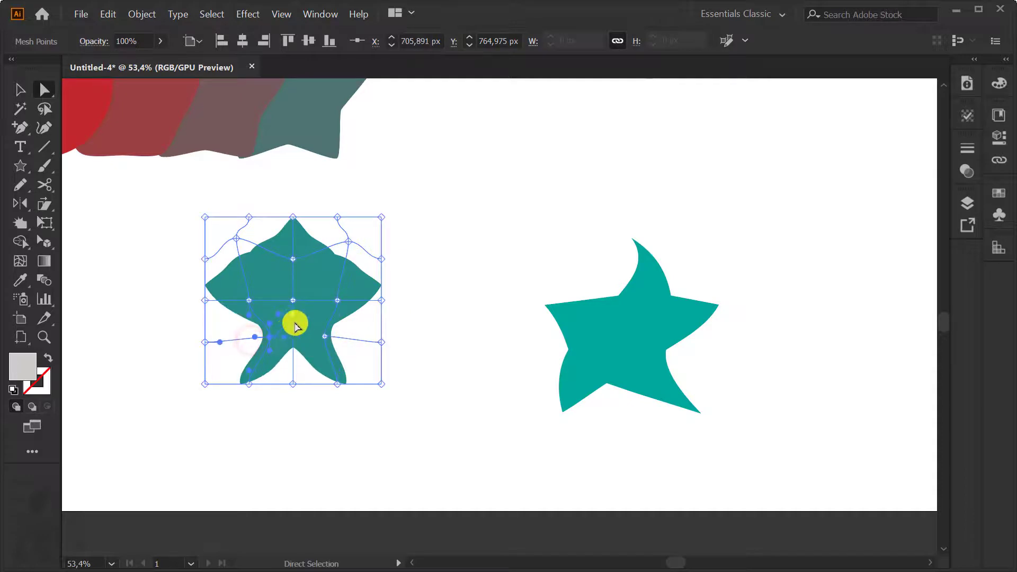
left_click_drag(295, 222, 293, 199)
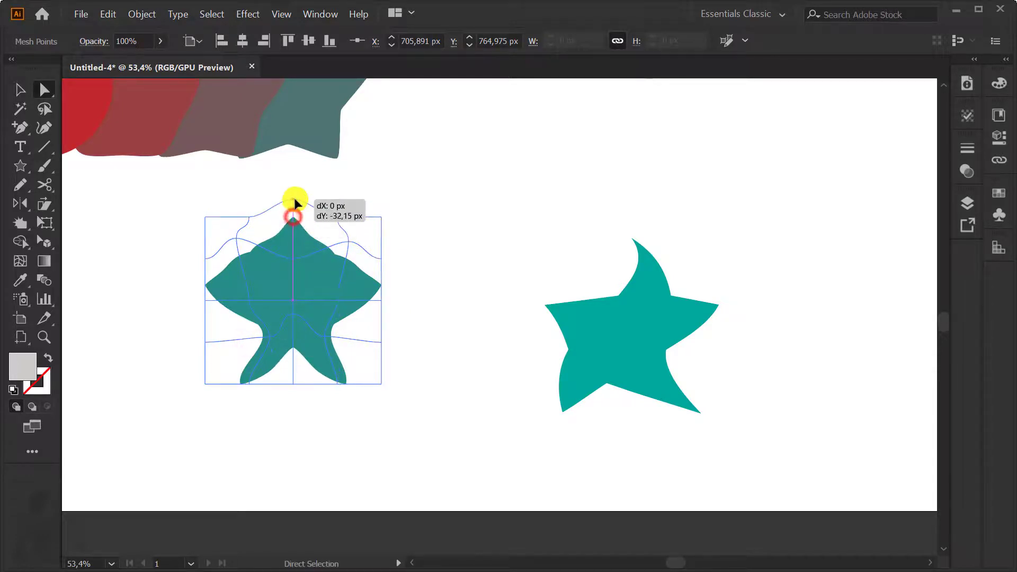
left_click_drag(382, 300, 401, 282)
left_click_drag(204, 300, 174, 295)
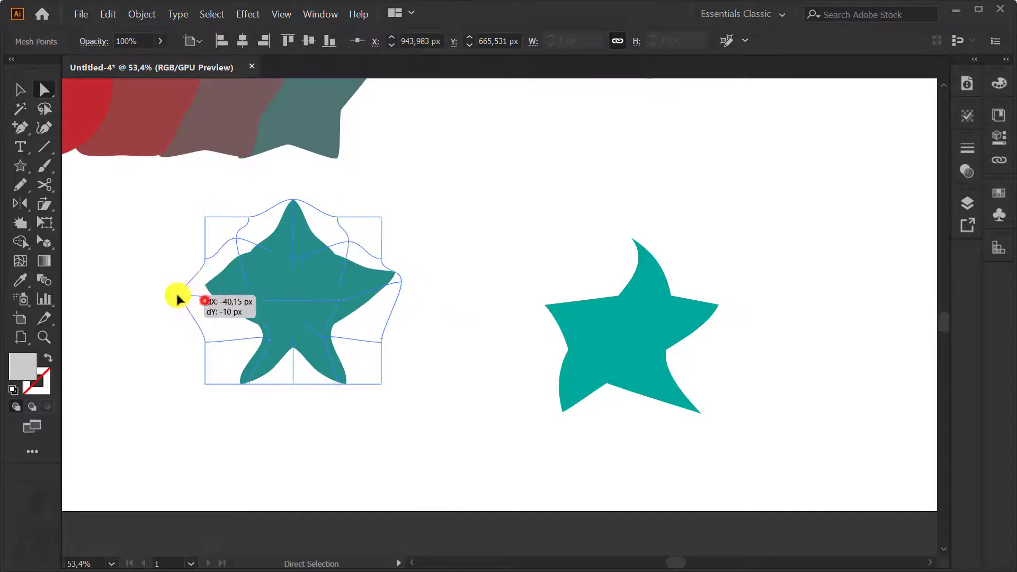
left_click_drag(207, 259, 208, 257)
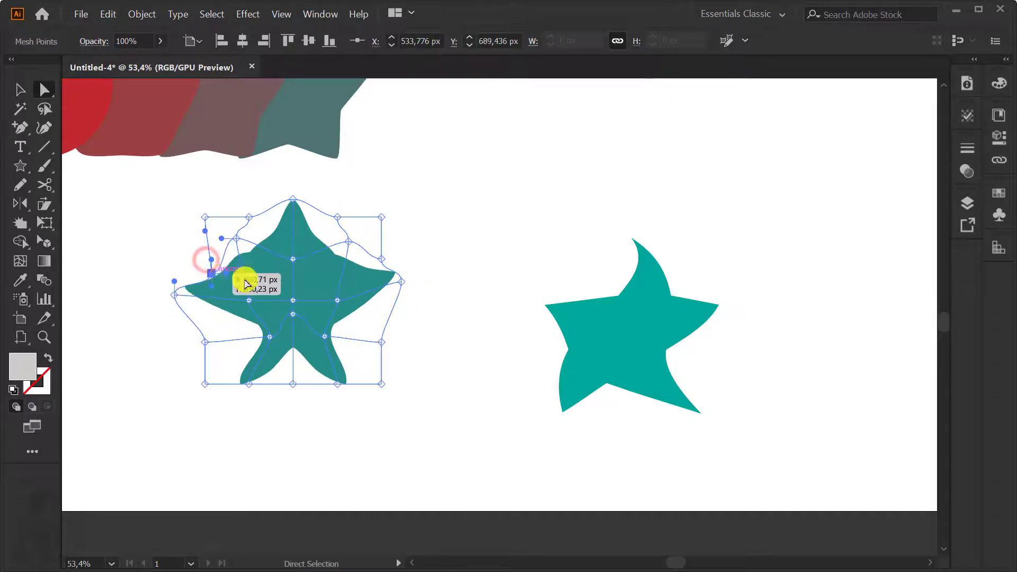
Reselect the warped star as a whole object and reframe the view around it
left_click(380, 262)
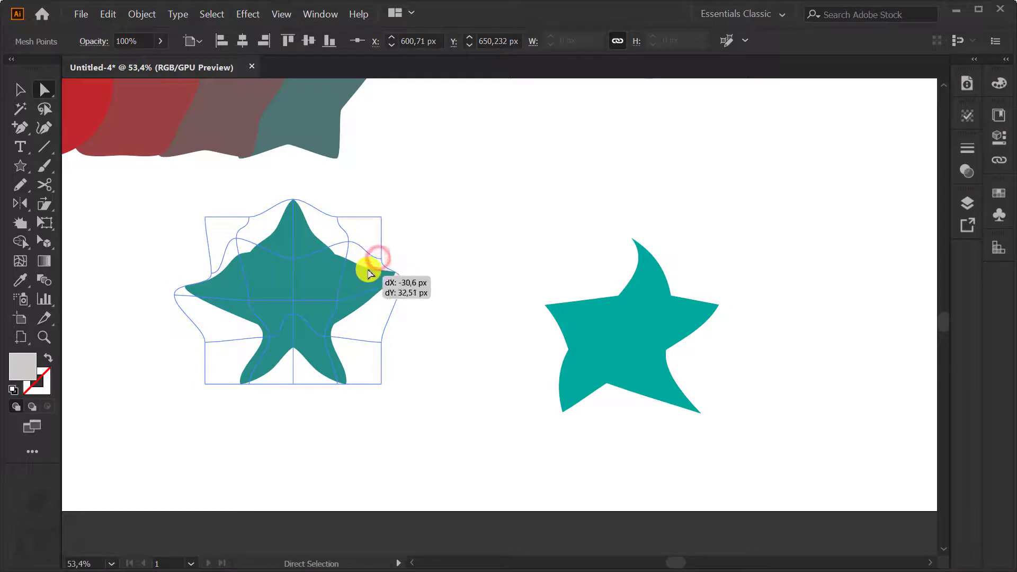
key("v")
left_click(453, 254)
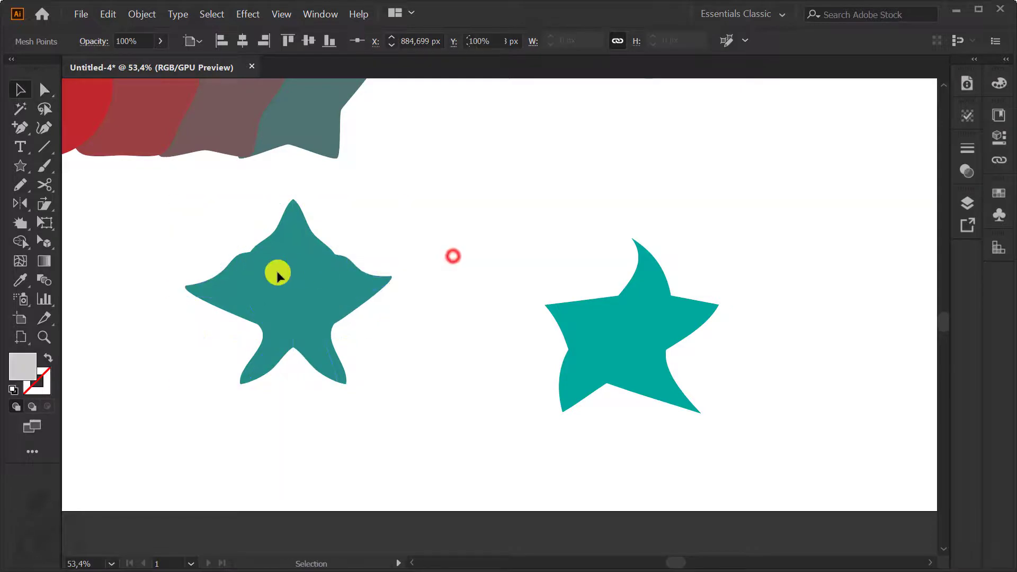
left_click(277, 273)
key("ctrl+minus")
key("ctrl+minus")
left_click_drag(586, 329, 522, 310)
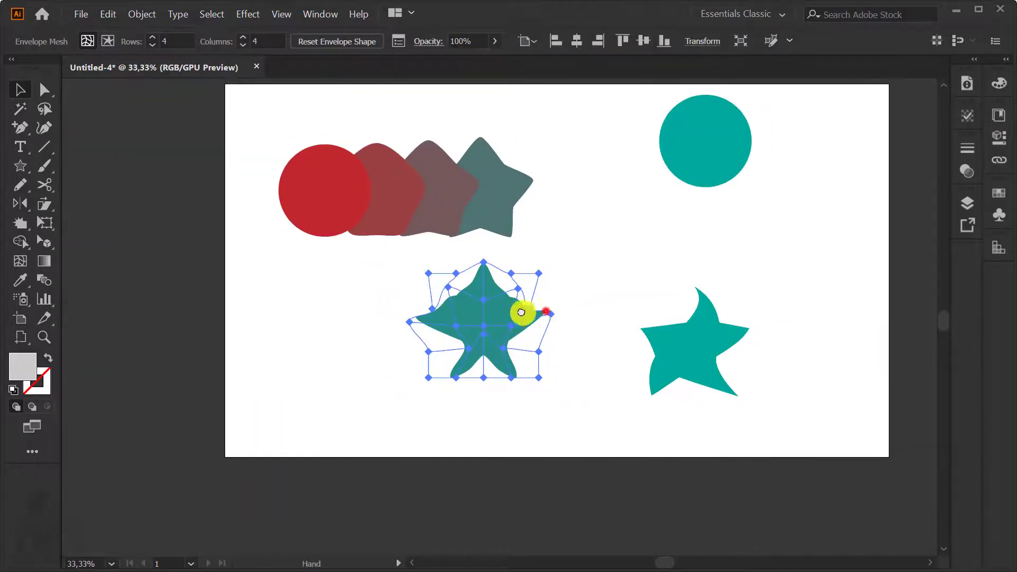
Expand the envelope-warped star with Object and Fill checked
key("ctrl+plus")
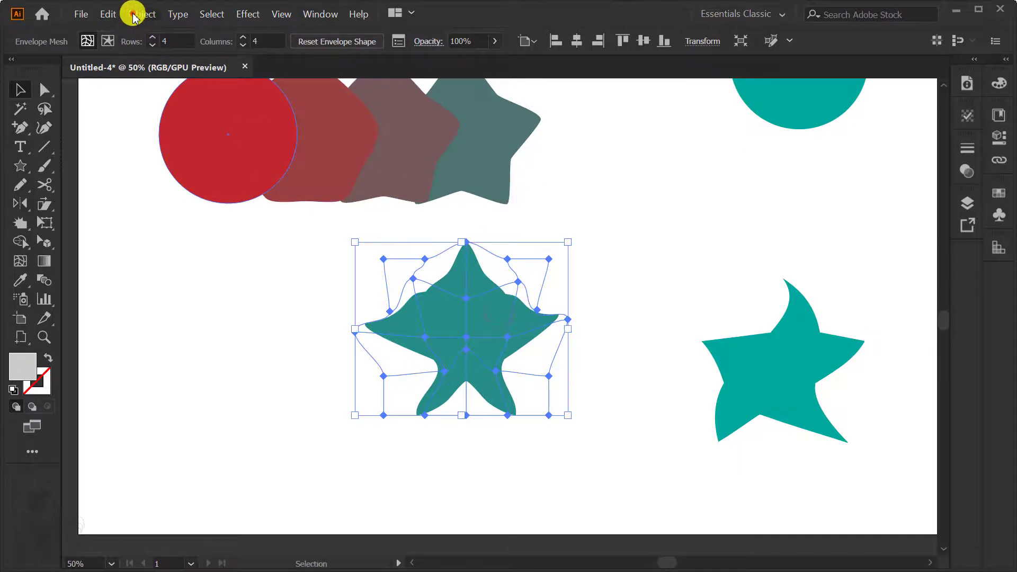
left_click(133, 16)
left_click(200, 154)
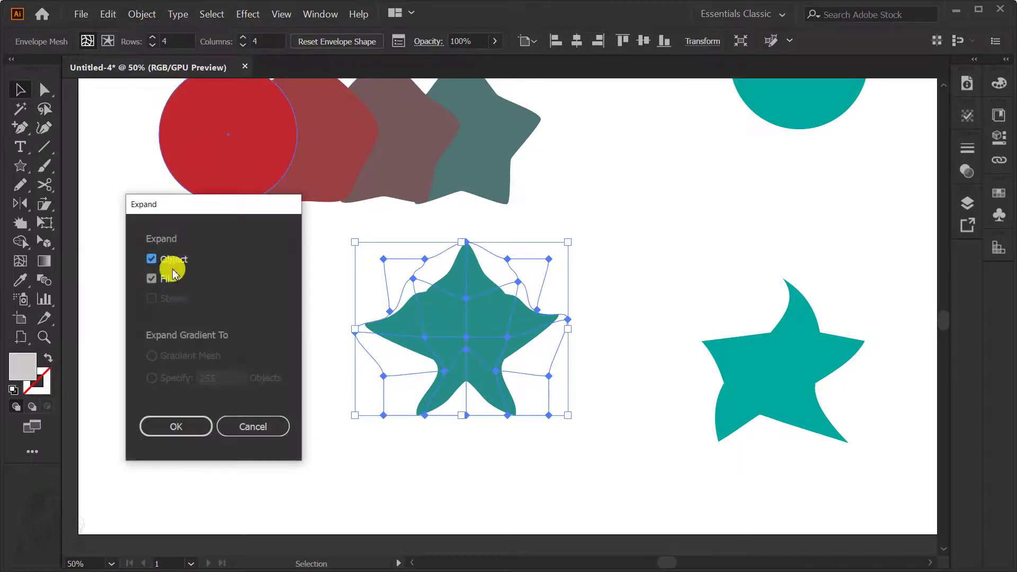
left_click(176, 427)
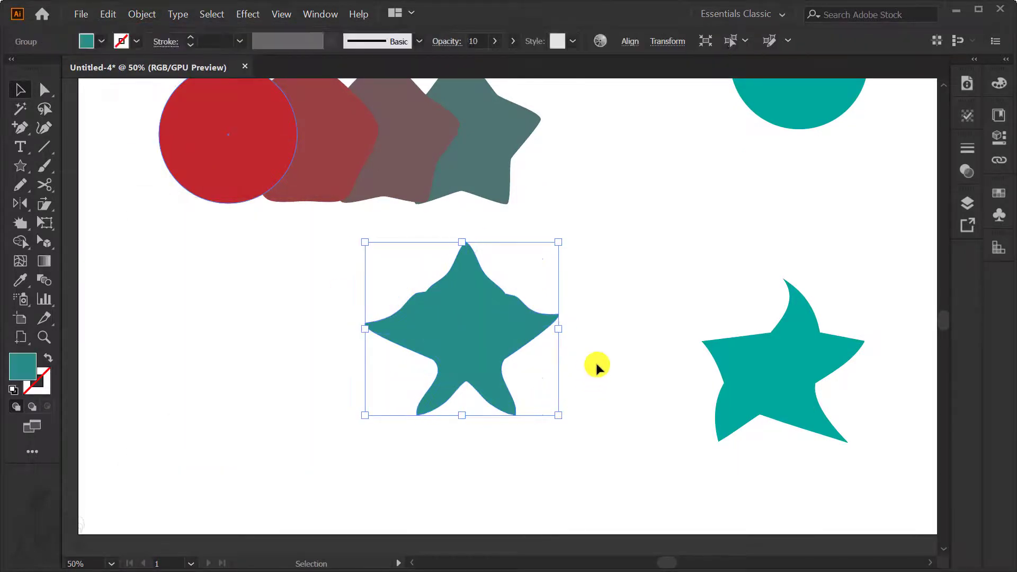
Move the expanded star to the right and reframe the artboard view
left_click(604, 324)
left_click(520, 348)
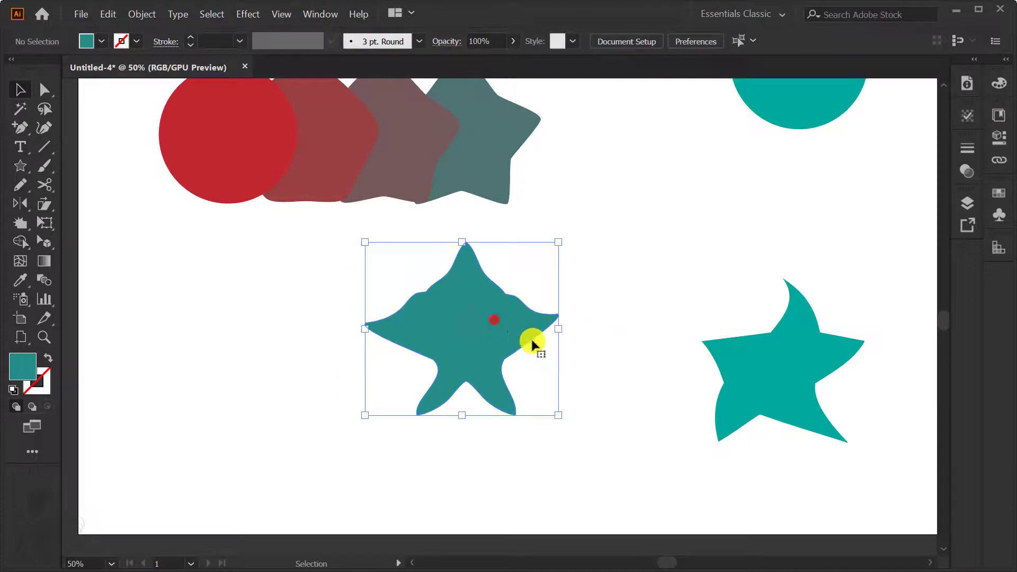
left_click_drag(524, 335, 567, 350)
key("ctrl+minus")
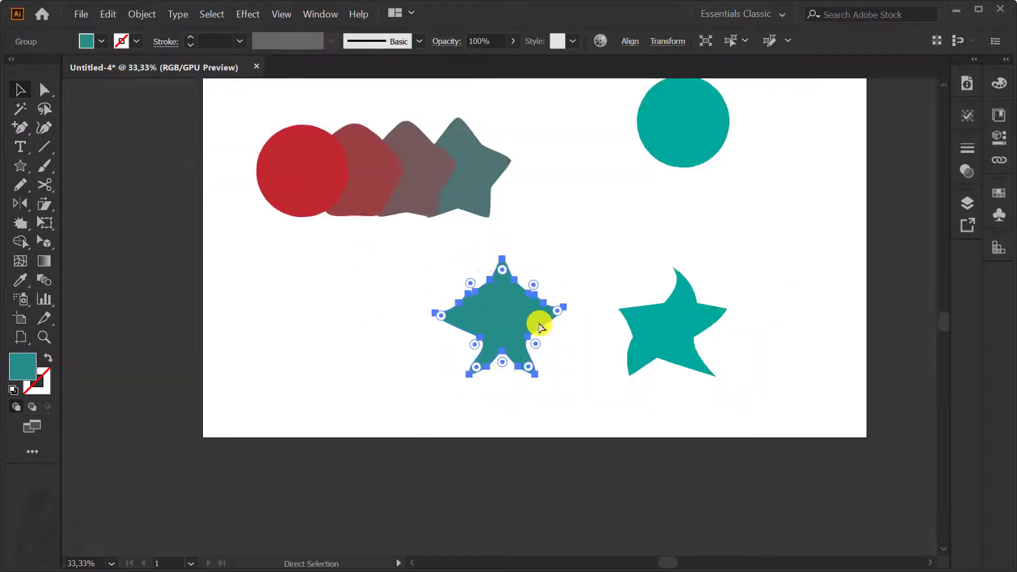
key("ctrl+minus")
key("ctrl+plus")
left_click_drag(391, 319, 470, 301)
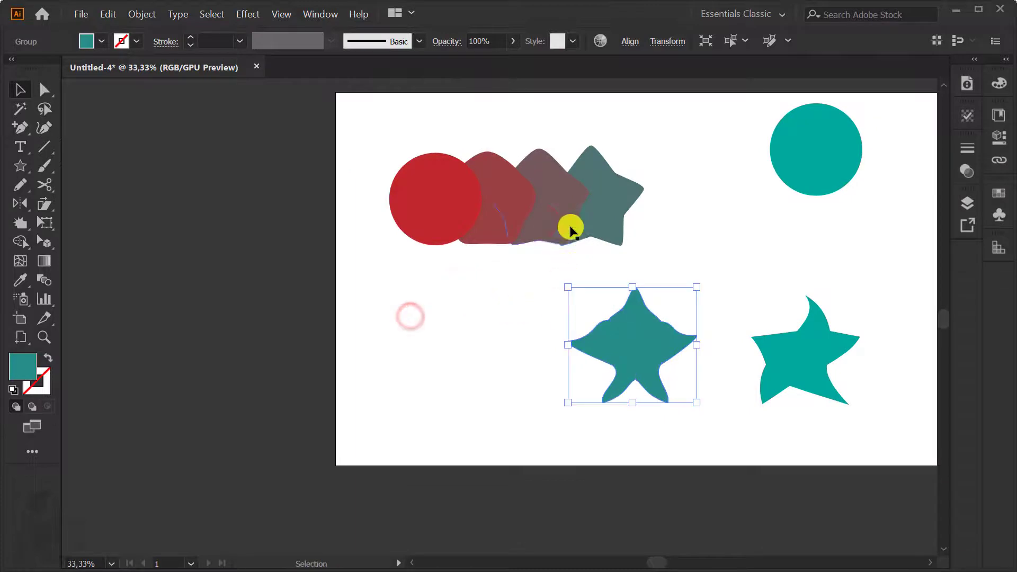
Move the dark star to the bottom-left and try a top-object envelope, dismissing the warning
mouse_move(590, 228)
left_mouse_down()
mouse_move(504, 348)
mouse_move(481, 355)
left_mouse_up()
left_click(137, 15)
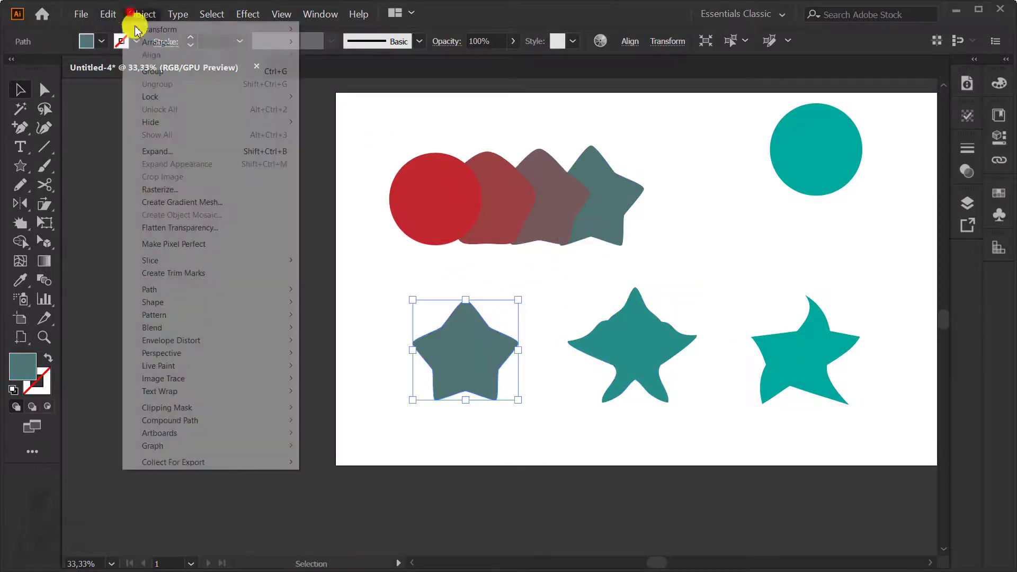
left_click(194, 344)
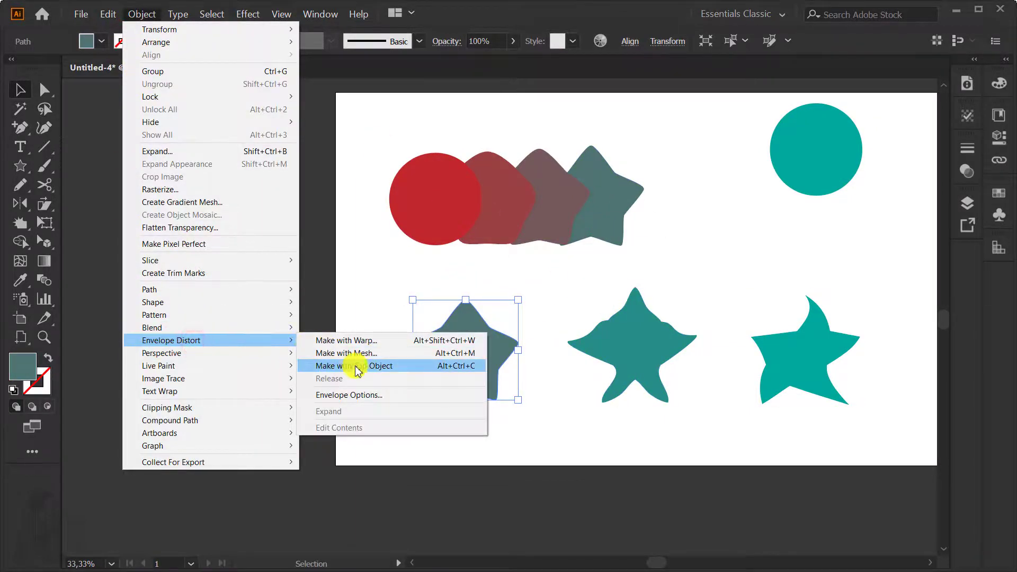
left_click(389, 373)
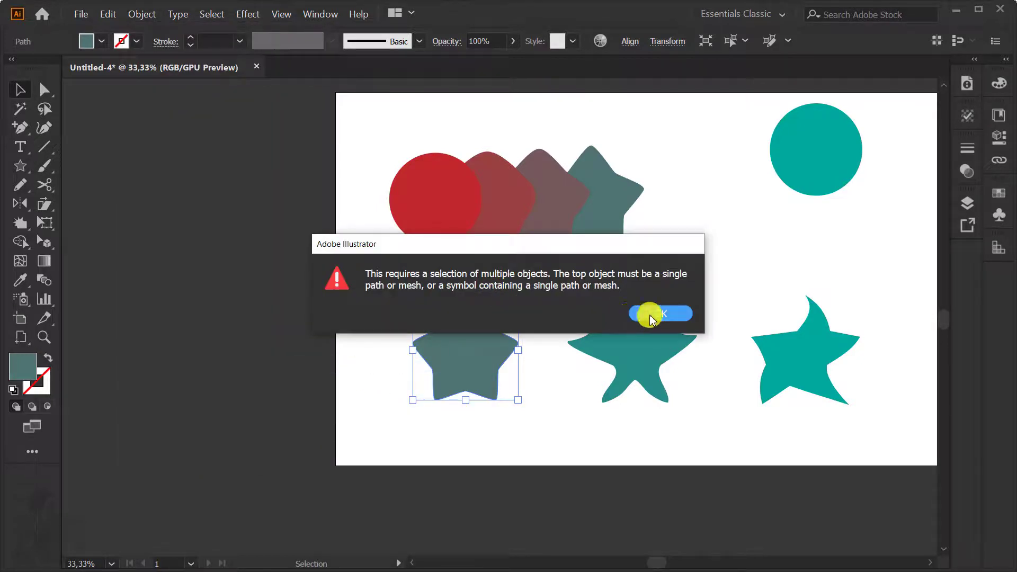
left_click(660, 315)
Envelope the red circle into the star outline with Make with Top Object
left_click(443, 199, "shift")
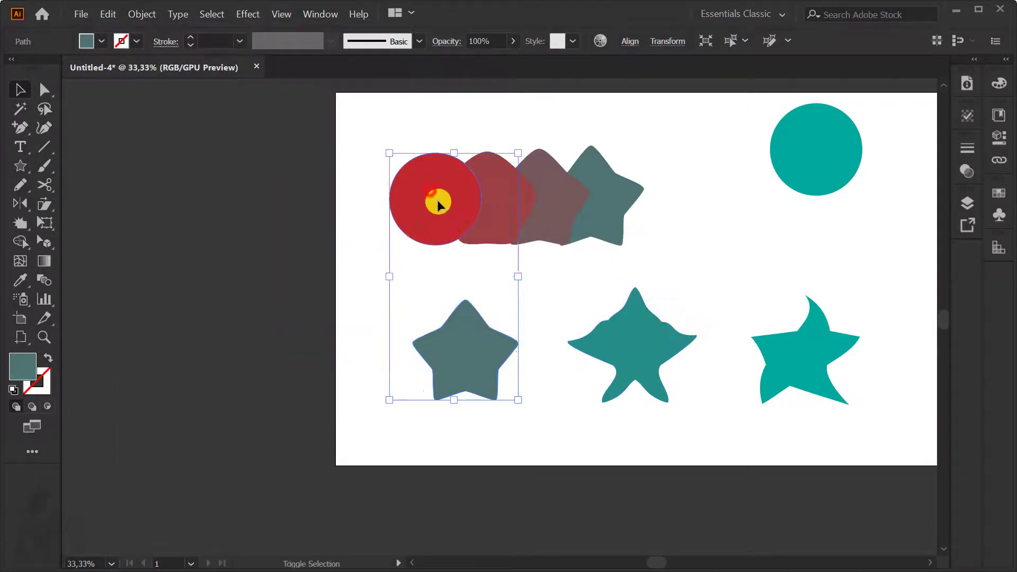
left_click(137, 19)
mouse_move(154, 315)
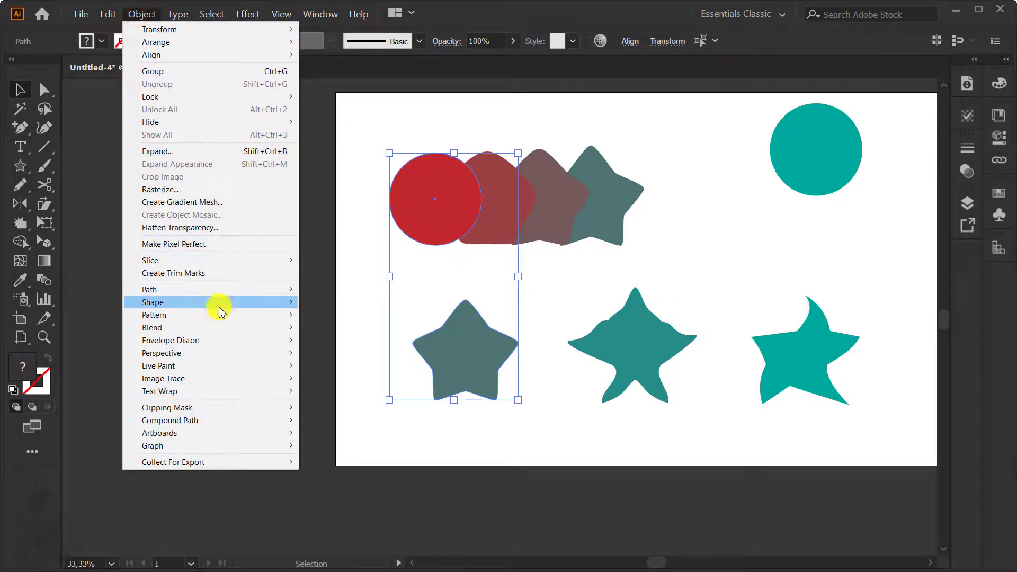
left_click(245, 340)
left_click(377, 365)
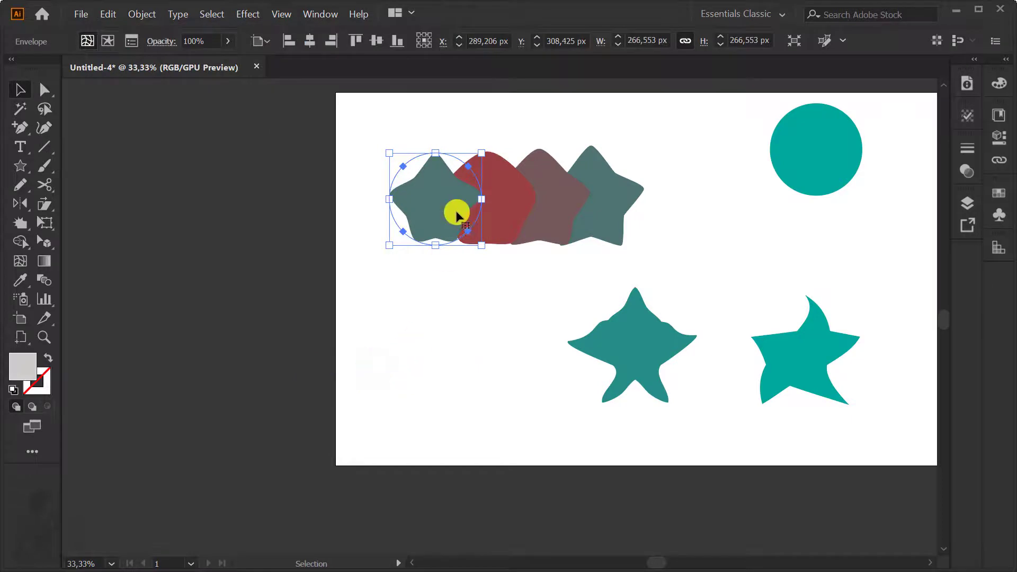
Place the star envelope at lower-left beside the blend and move the teal circle down-left
left_click_drag(454, 211, 458, 378)
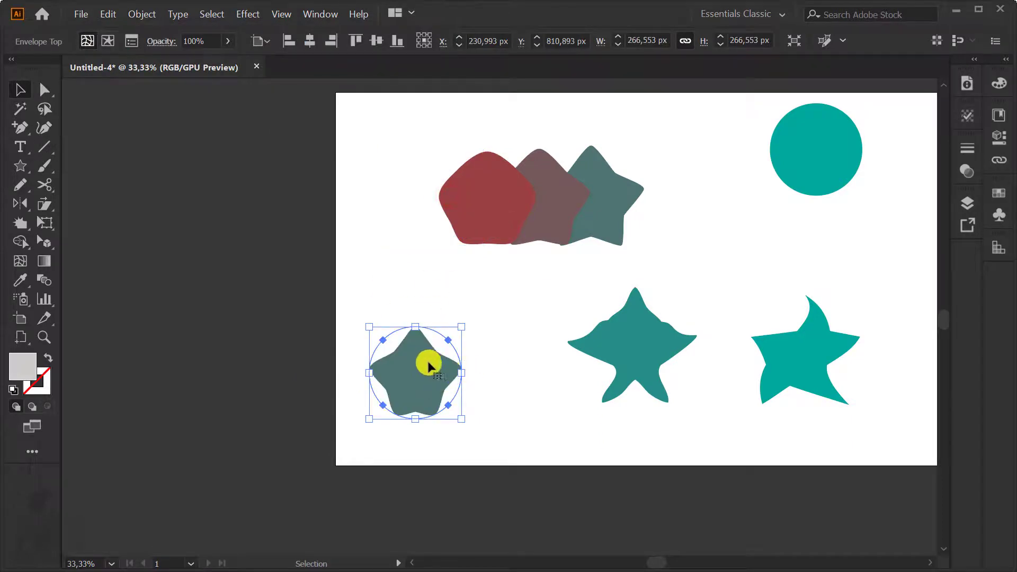
double_click(428, 365)
left_click_drag(464, 375, 518, 372)
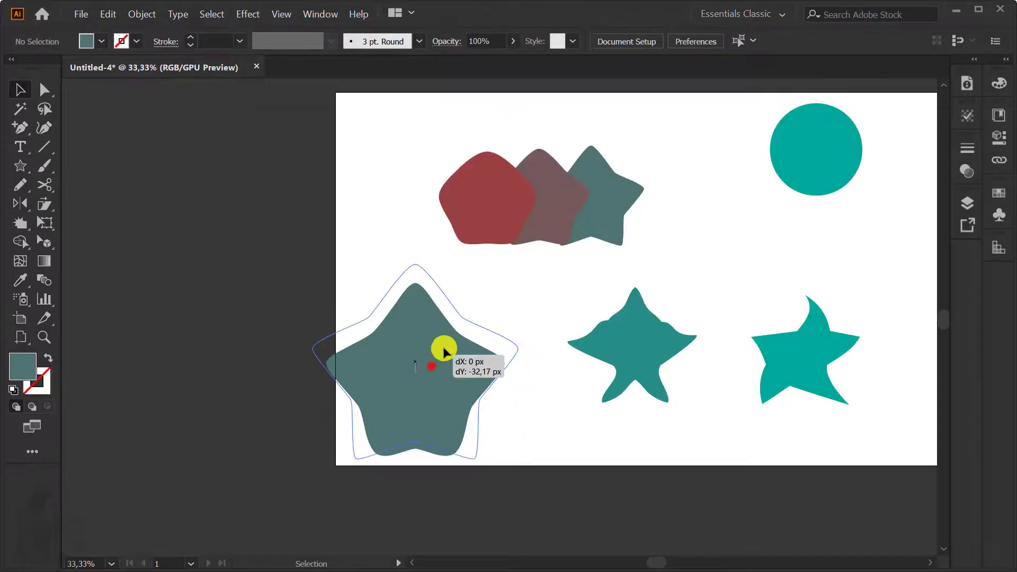
key("ctrl+z")
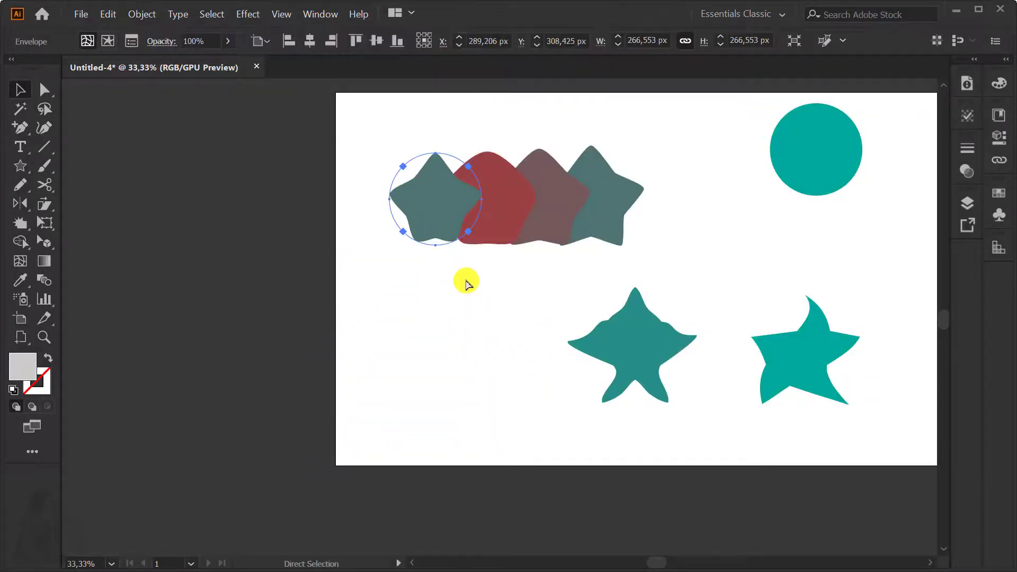
key("ctrl+shift+z")
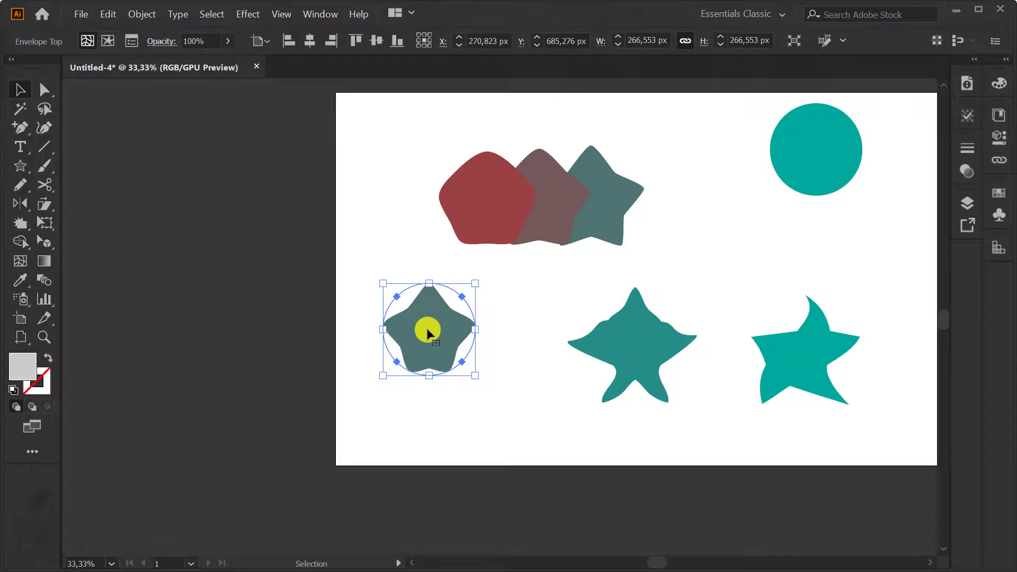
mouse_move(428, 333)
left_mouse_down()
mouse_move(415, 228)
mouse_move(400, 323)
left_mouse_up()
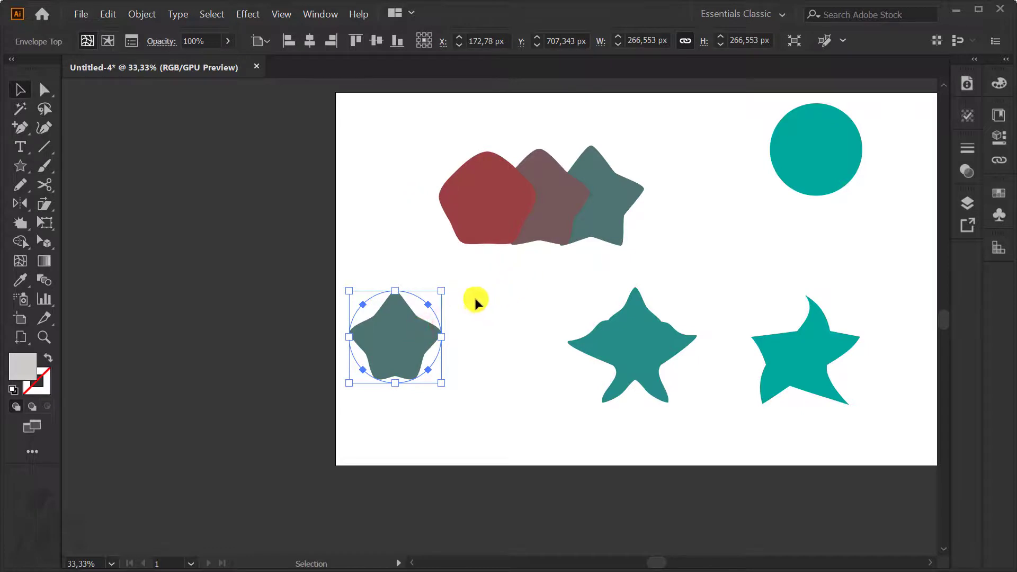
left_click_drag(816, 167, 773, 229)
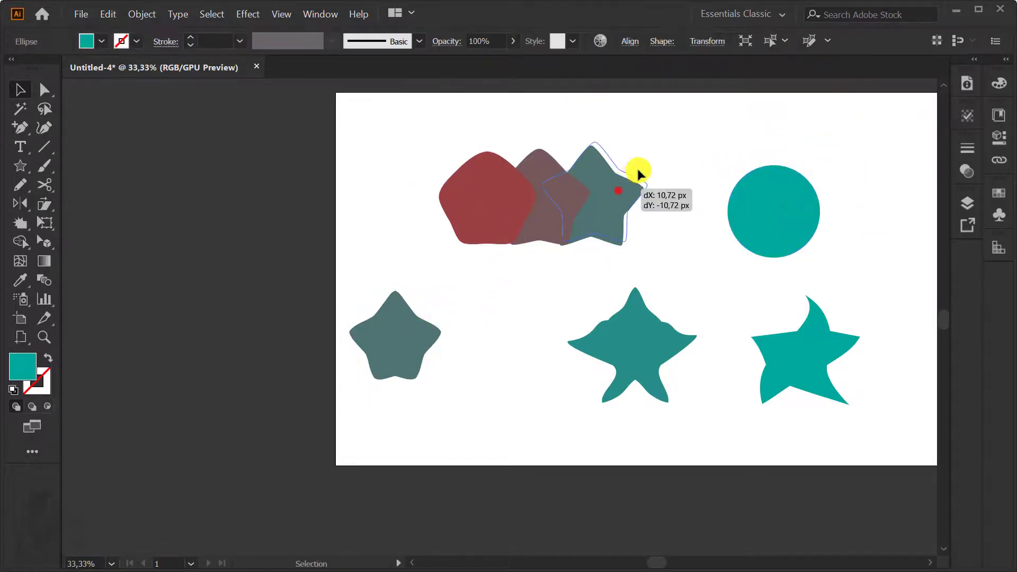
Pull the grey star out of the blend and envelope it with the teal circle
left_click_drag(625, 191, 671, 146)
left_click(773, 207)
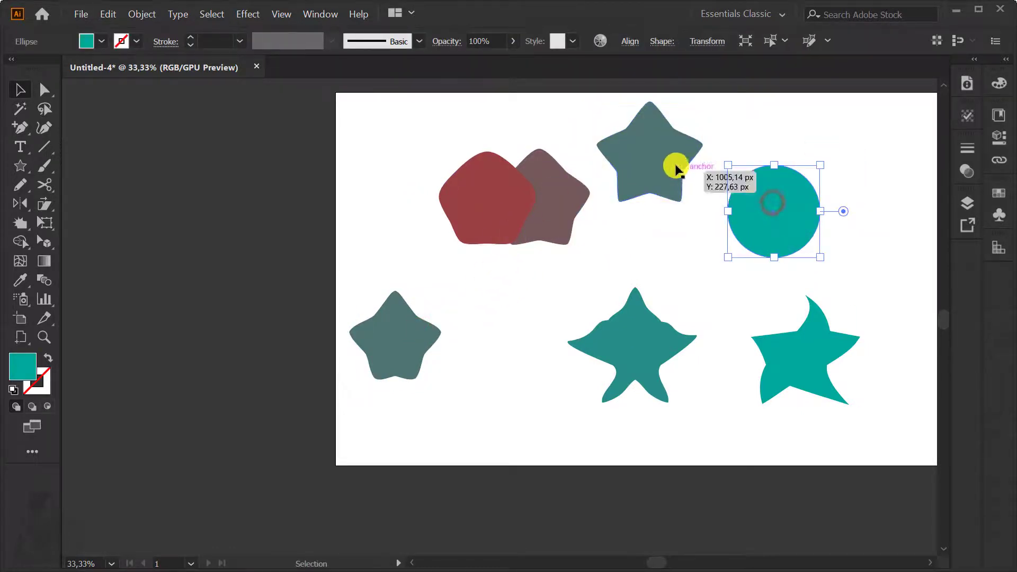
left_click(670, 160, "shift")
left_click(137, 14)
mouse_move(171, 340)
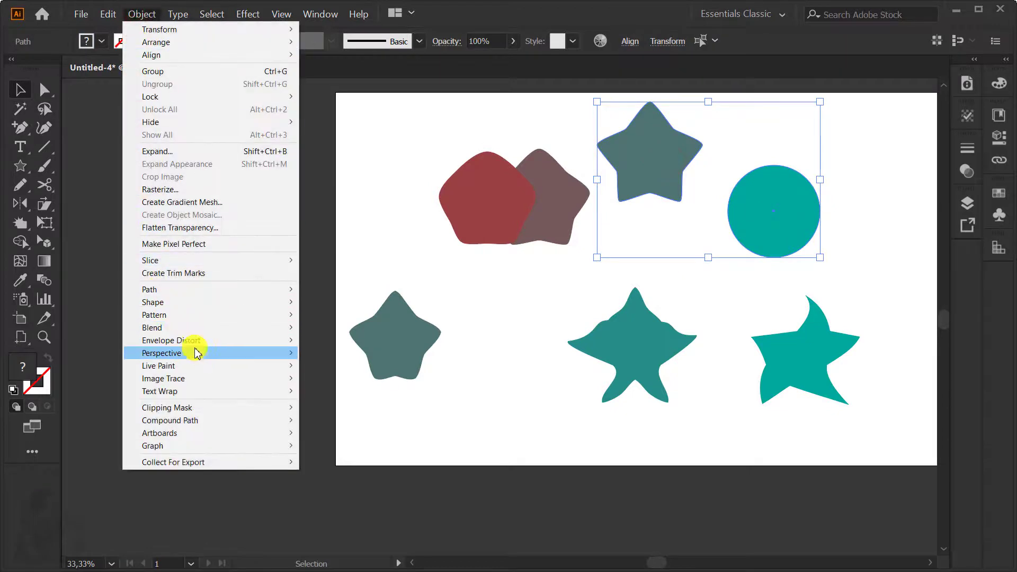
left_click(371, 365)
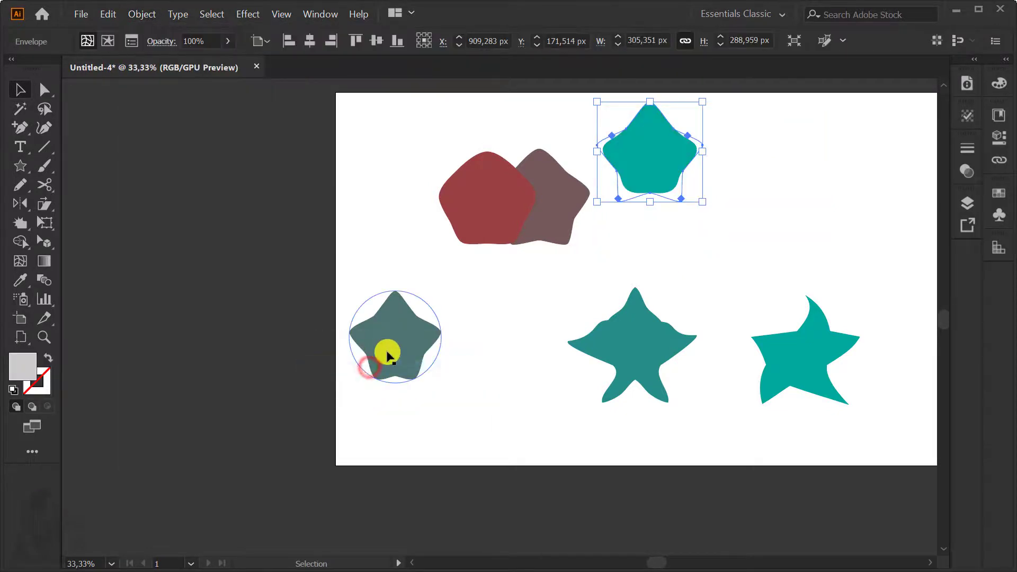
Reposition the envelope with drags and arrow nudges, then undo it to separate star and circle
left_click(739, 161)
mouse_move(654, 154)
left_mouse_down()
mouse_move(659, 183)
mouse_move(696, 176)
mouse_move(661, 193)
left_mouse_up()
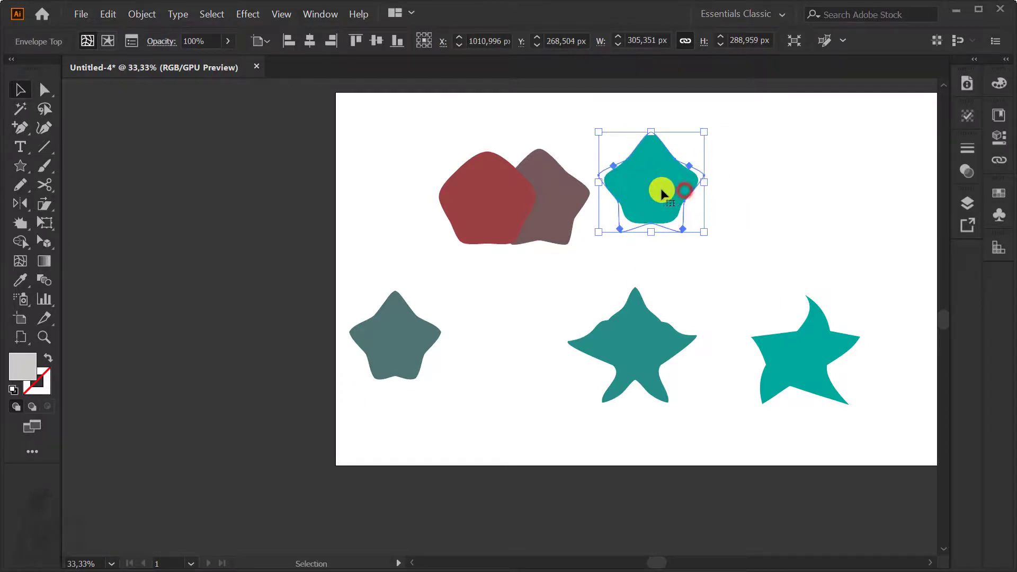
left_click_drag(699, 227, 745, 212)
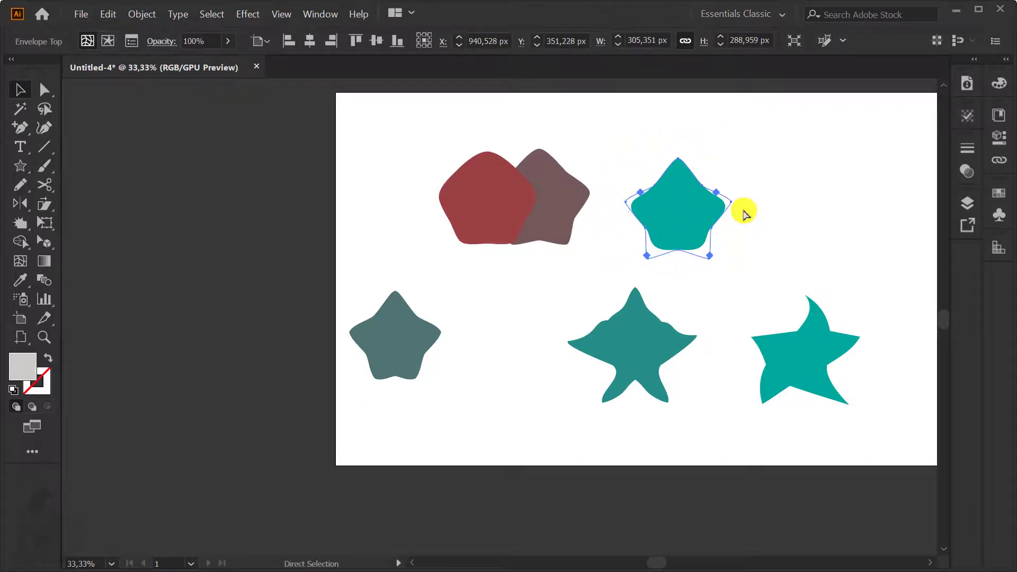
key("Up")
key("Left")
key("Left")
key("Up")
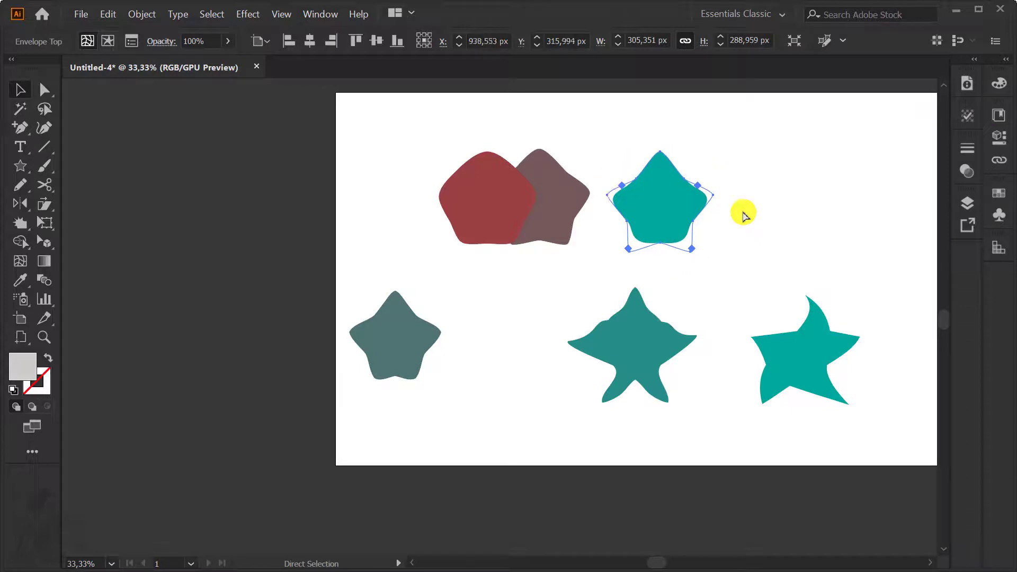
key("ctrl+z")
key("ctrl+z")
key("ctrl+z")
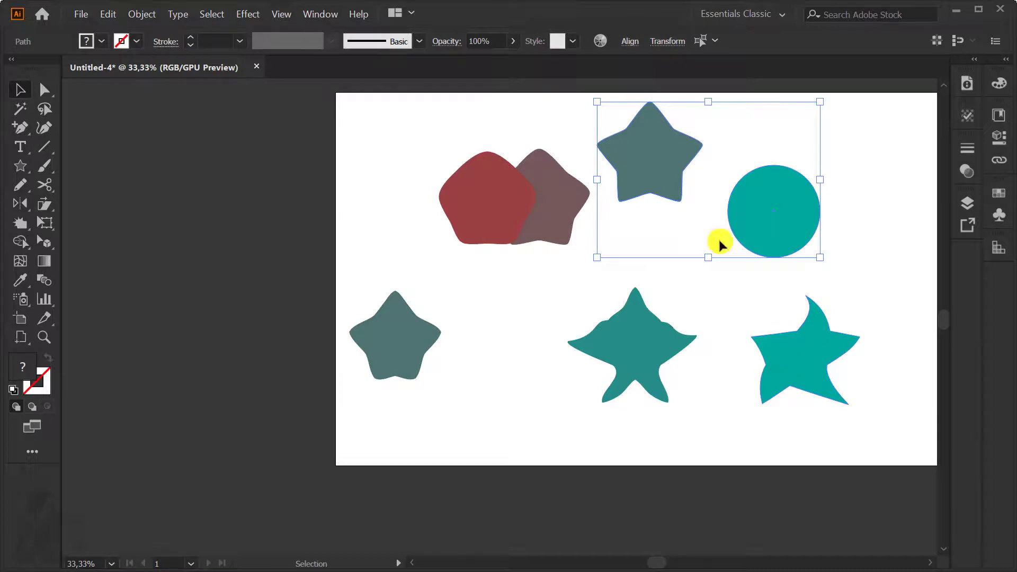
left_click(139, 16)
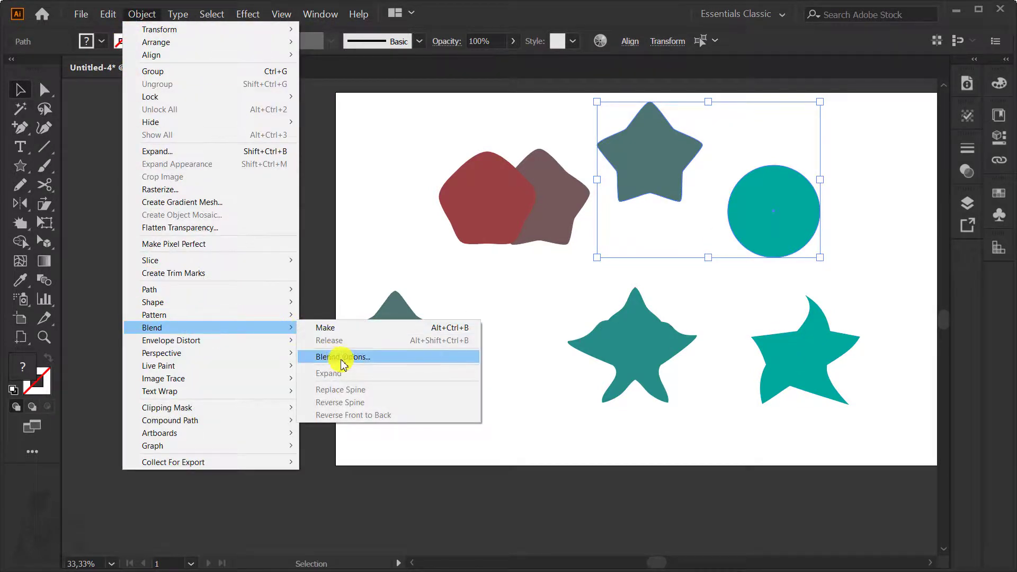
mouse_move(171, 340)
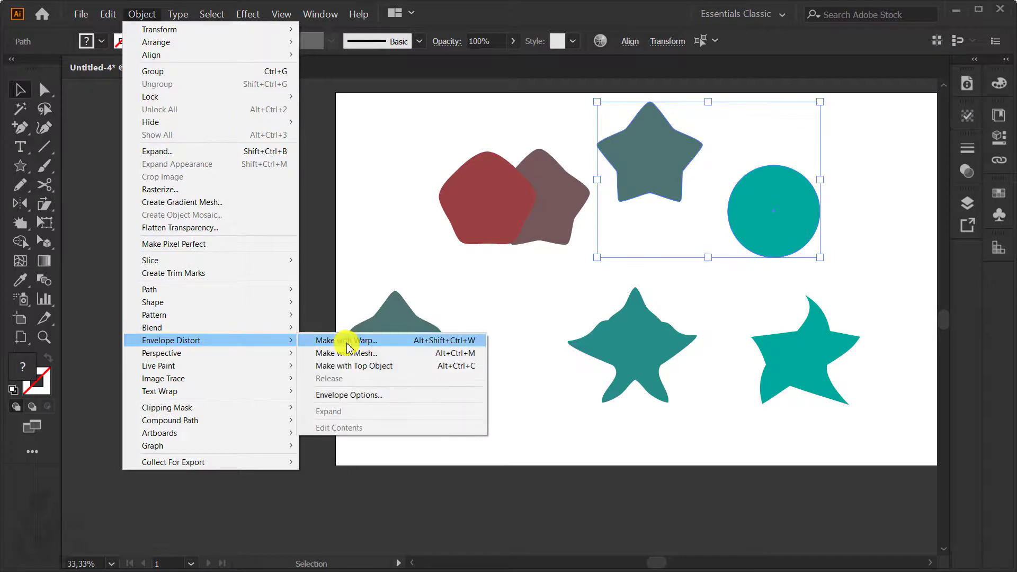
left_click(366, 345)
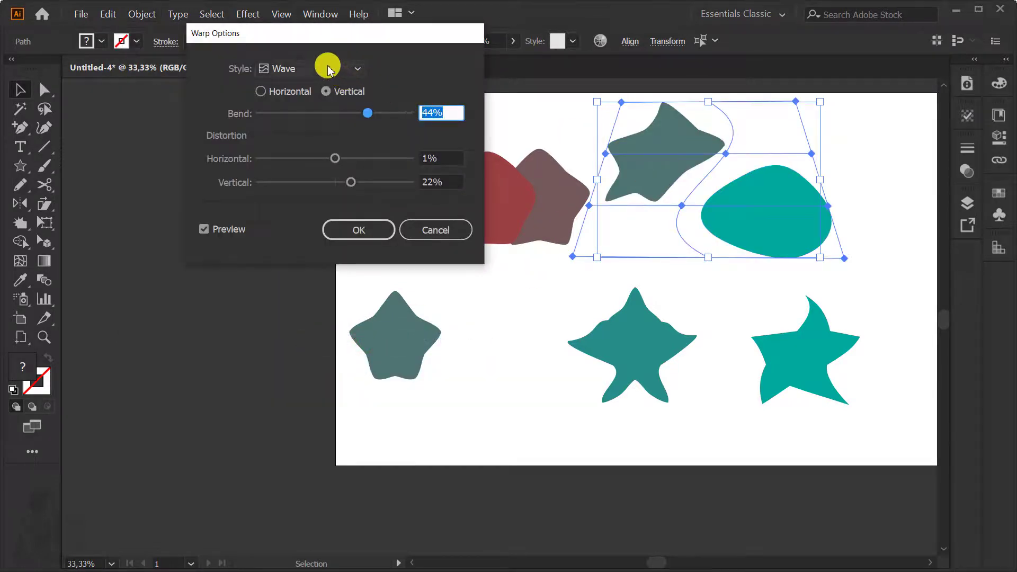
left_click(328, 66)
left_click(306, 165)
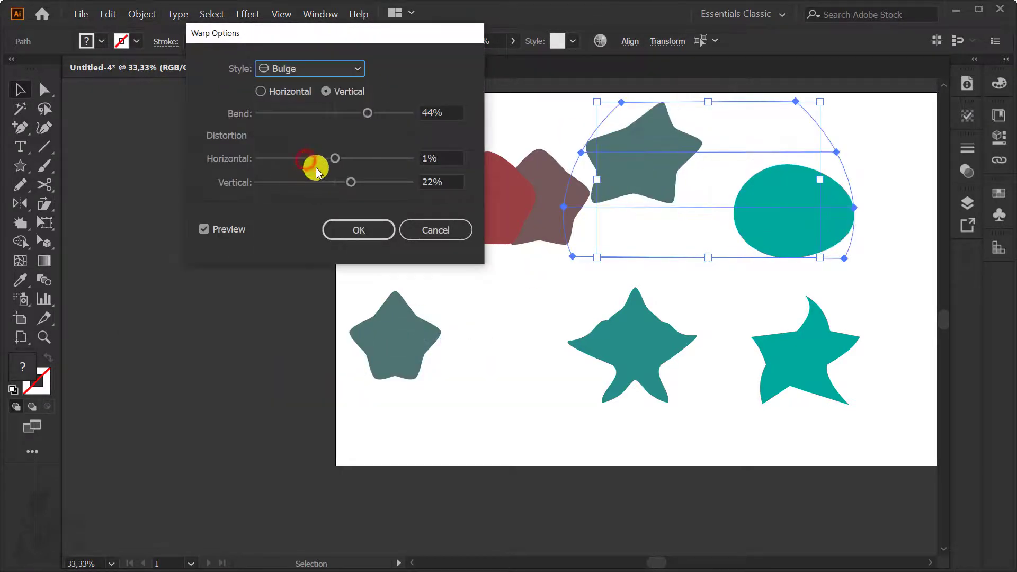
left_click(431, 230)
left_click(837, 204)
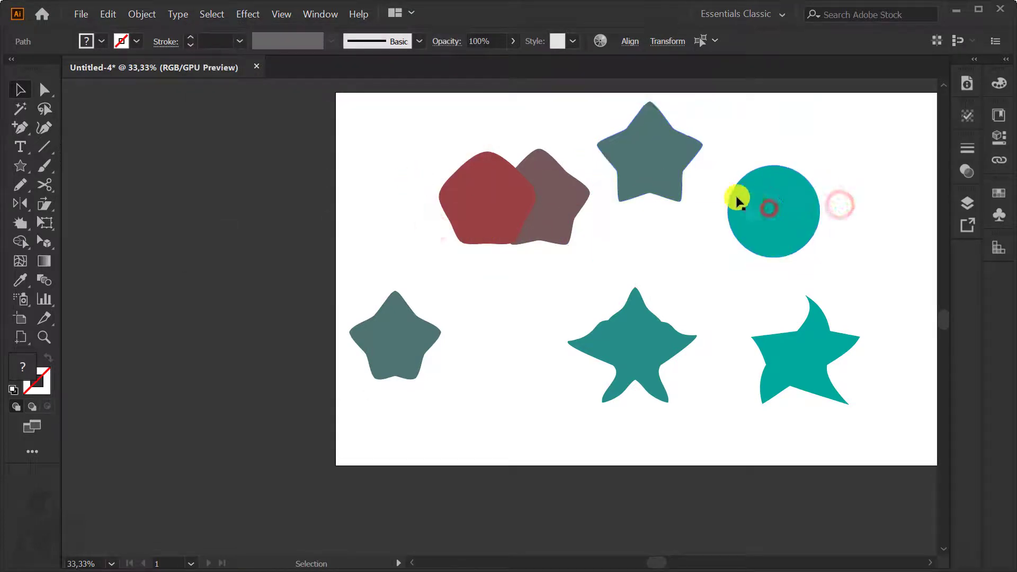
Drag the lower-left star envelope's four mesh points outward with Direct Selection into a lopsided blob
left_click(783, 176)
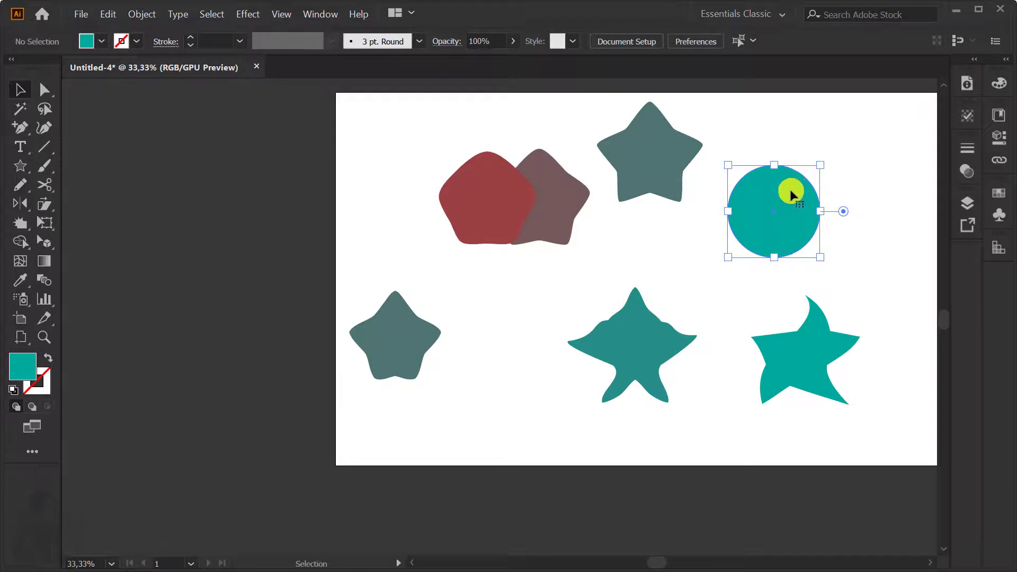
mouse_move(786, 205)
left_mouse_down()
mouse_move(737, 204)
mouse_move(706, 239)
left_mouse_up()
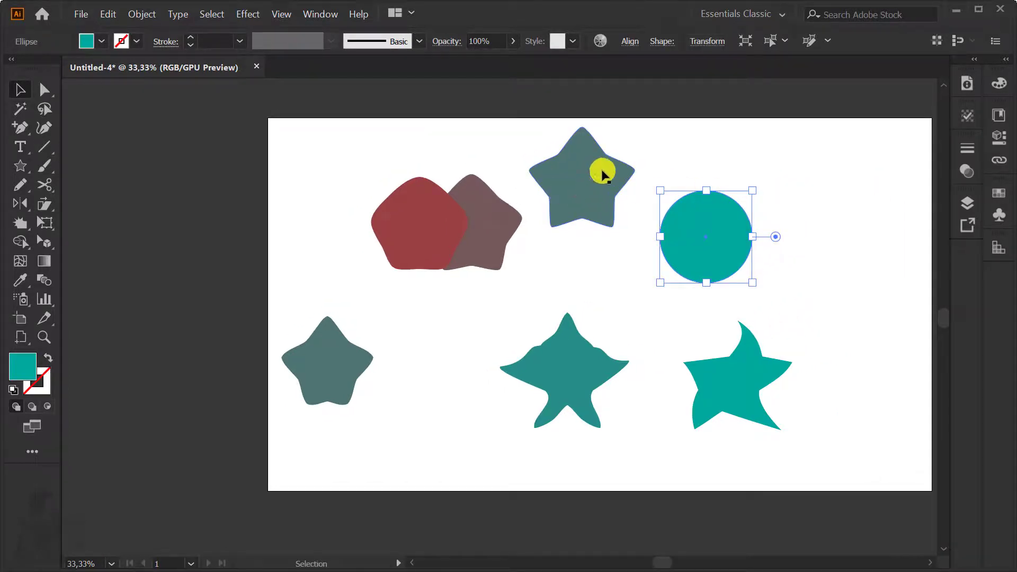
left_click(323, 359)
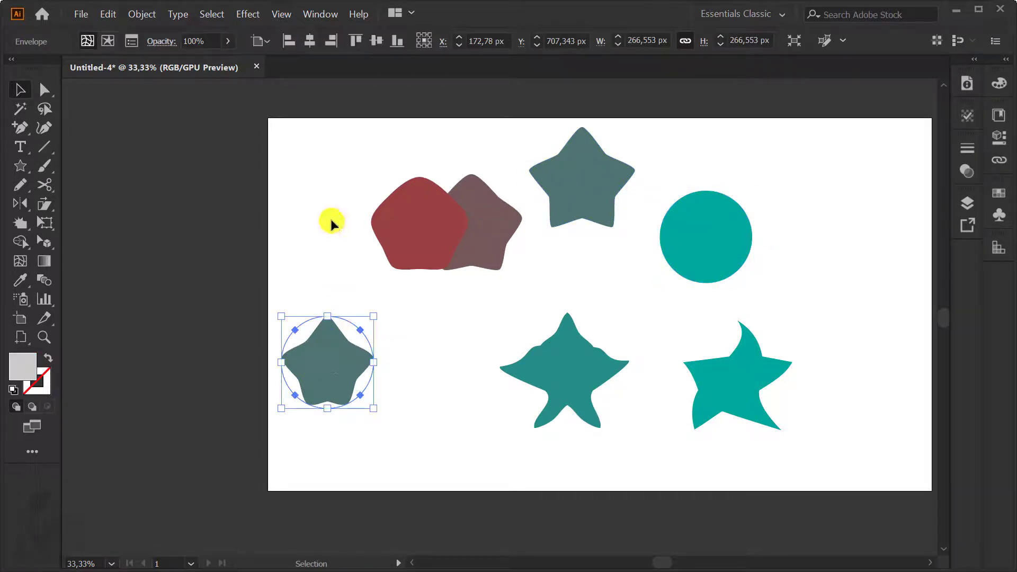
left_click_drag(361, 296, 417, 271)
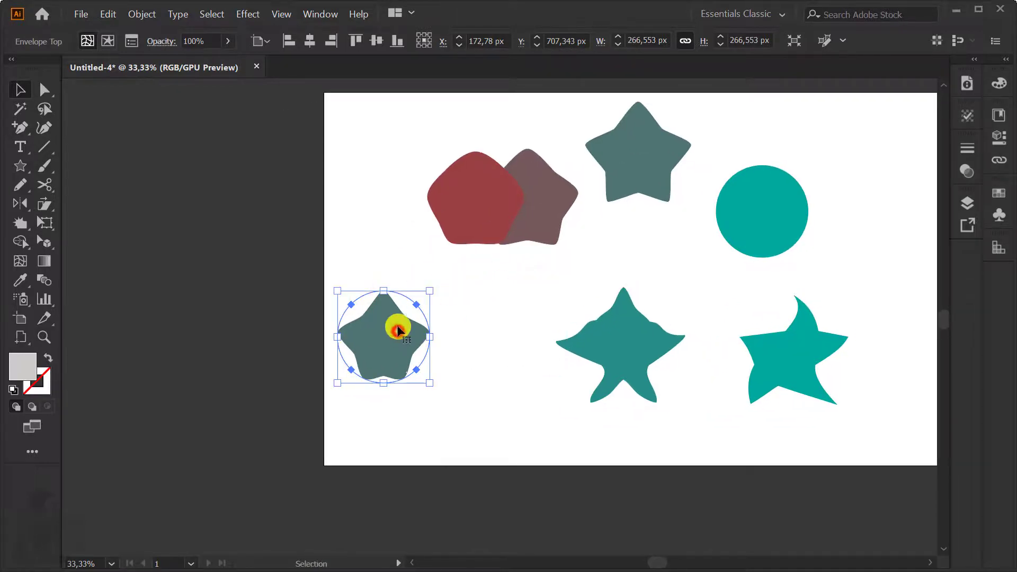
key("a")
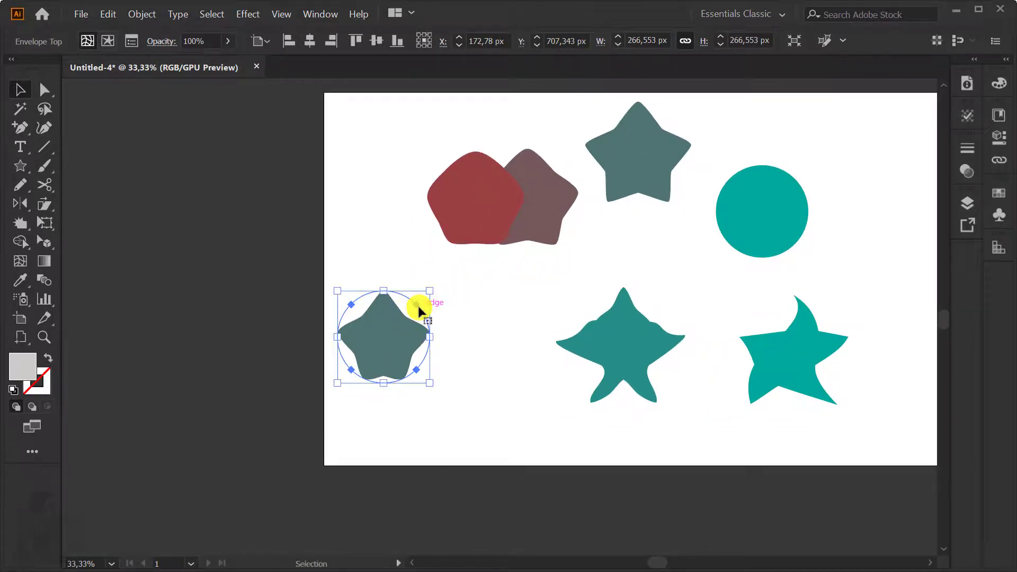
key("a")
left_click_drag(416, 303, 456, 281)
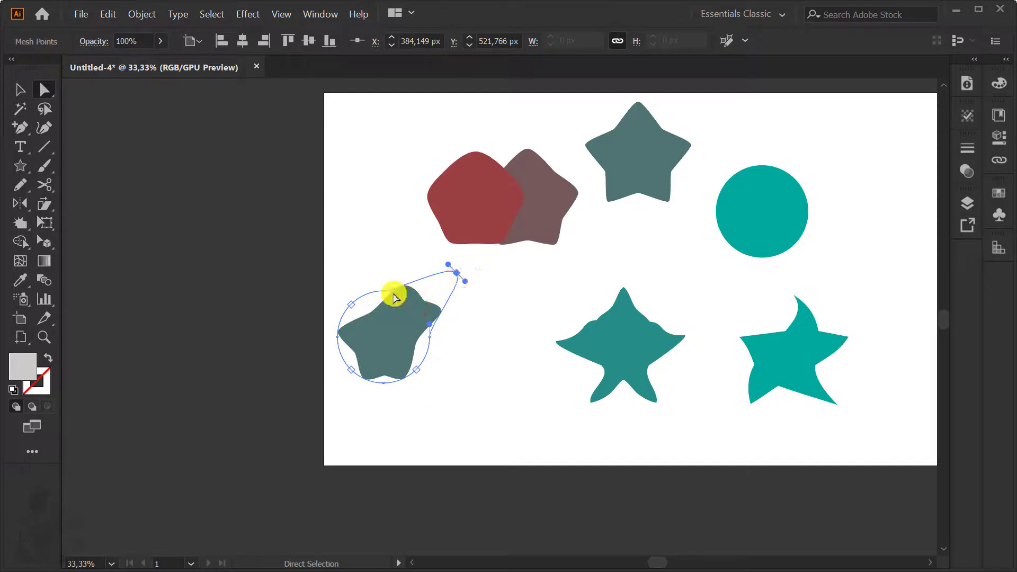
left_click_drag(353, 306, 323, 255)
left_click_drag(350, 369, 302, 411)
left_click_drag(417, 370, 442, 398)
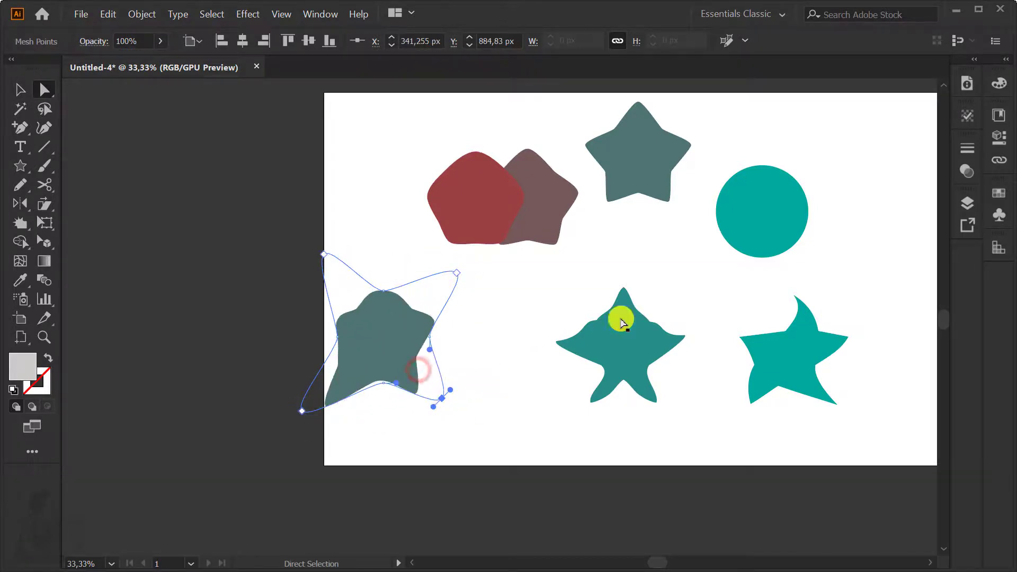
left_click(675, 156)
Move the red pentagon up and left, apart from the others, and browse the Object menu
key("v")
left_click(358, 199)
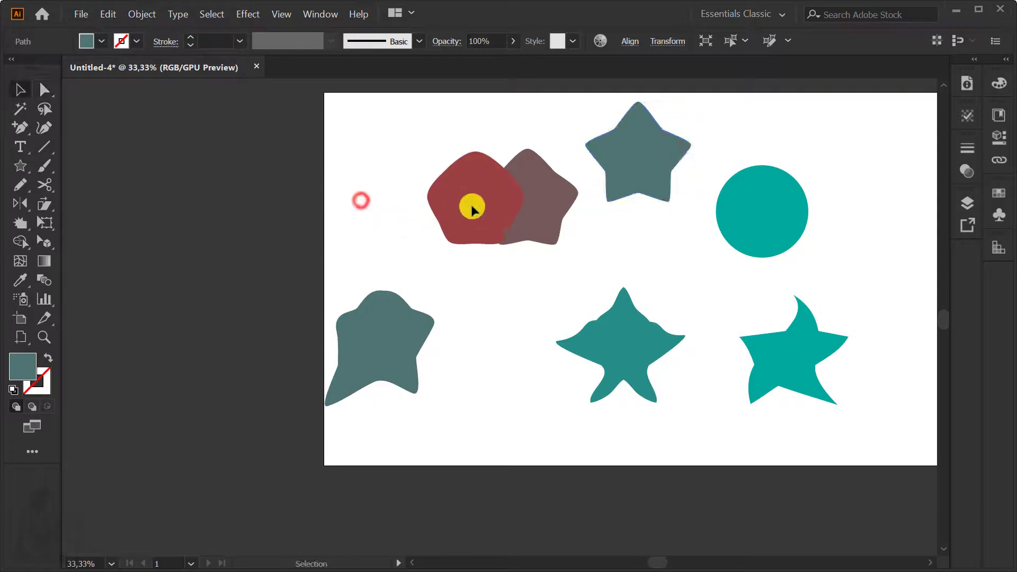
left_click_drag(470, 206, 386, 190)
left_click(139, 14)
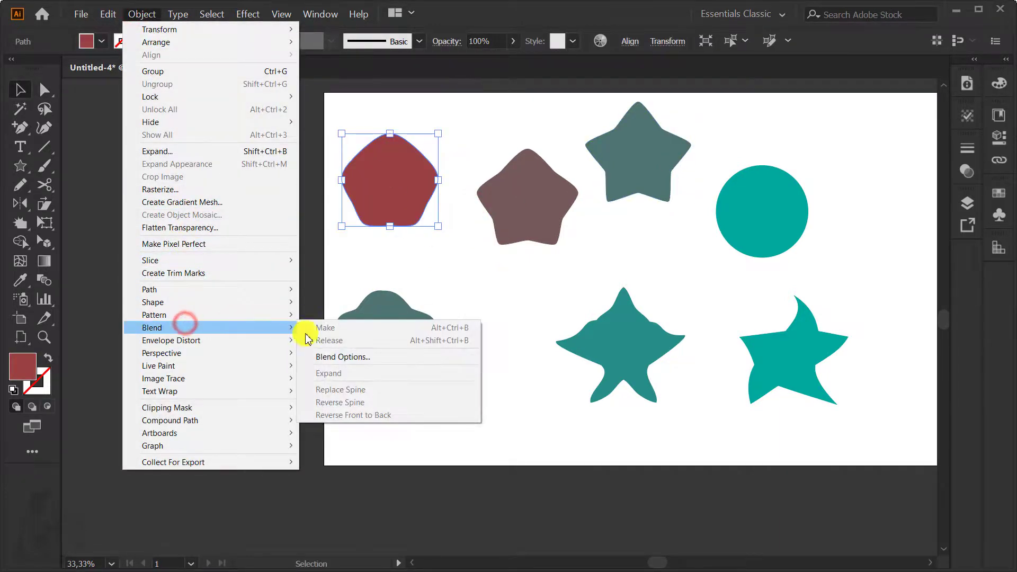
mouse_move(171, 340)
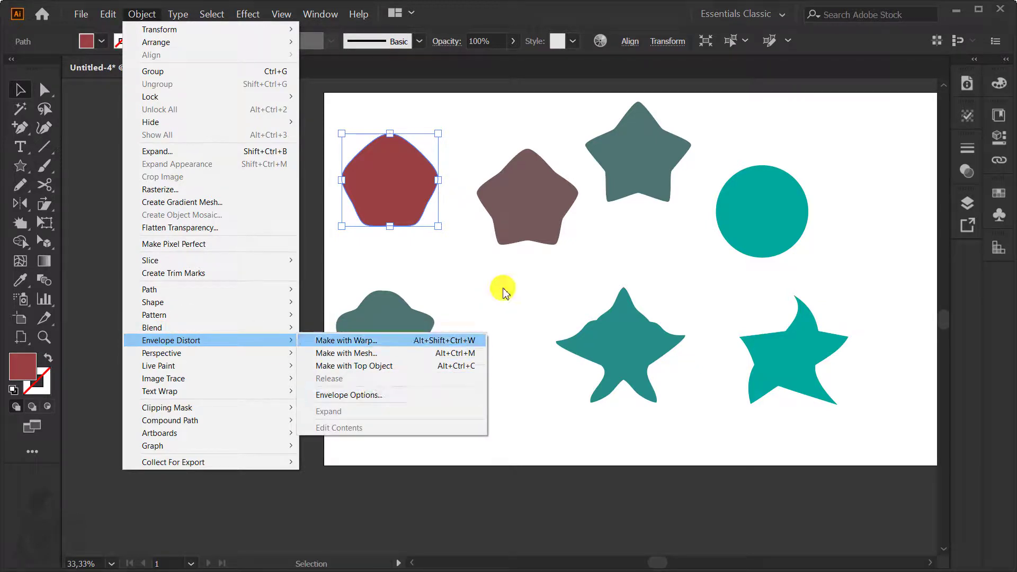
left_click(634, 260)
Check each remaining shape, then select every object on the artboard
left_click(388, 358)
left_click(634, 323)
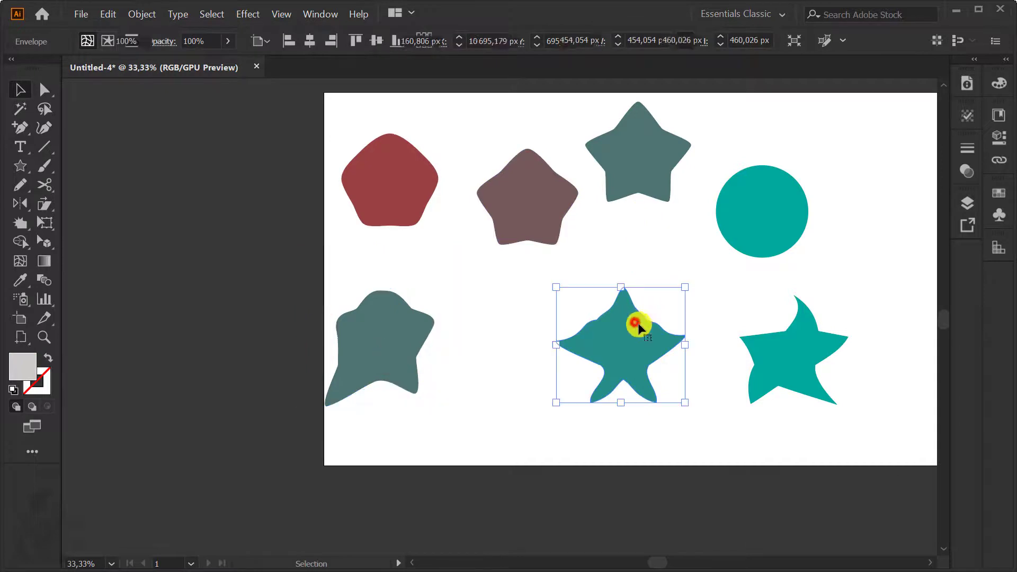
left_click(760, 338)
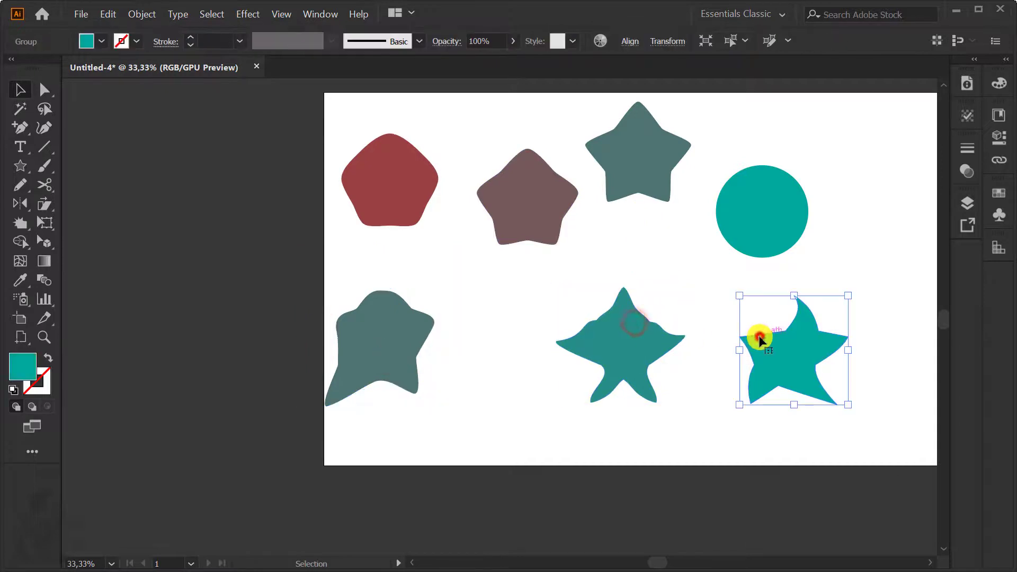
left_click(405, 190)
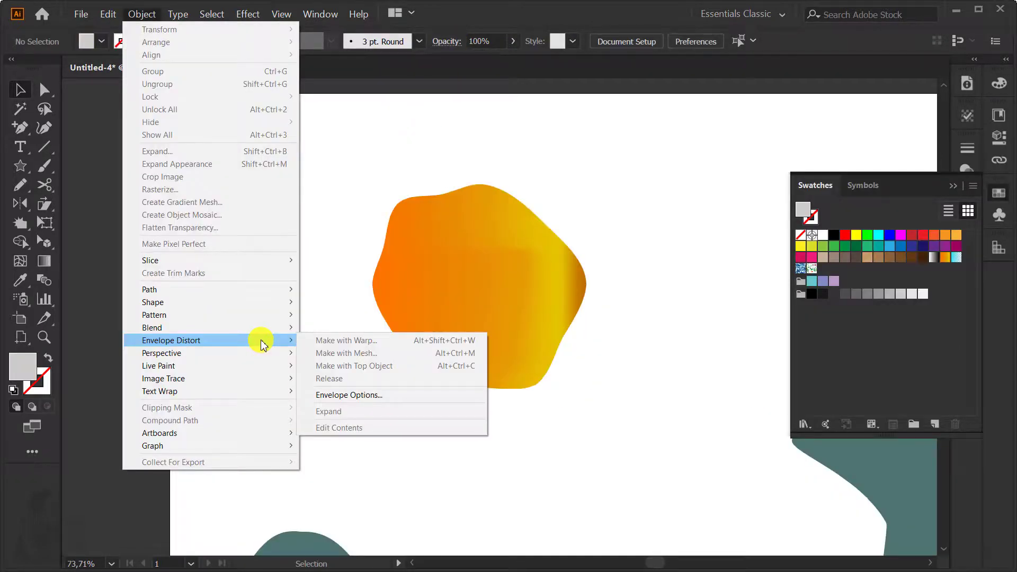
left_click(613, 182)
key("ctrl+a")
Delete all selected objects and reframe the now-empty artboard
key("Delete")
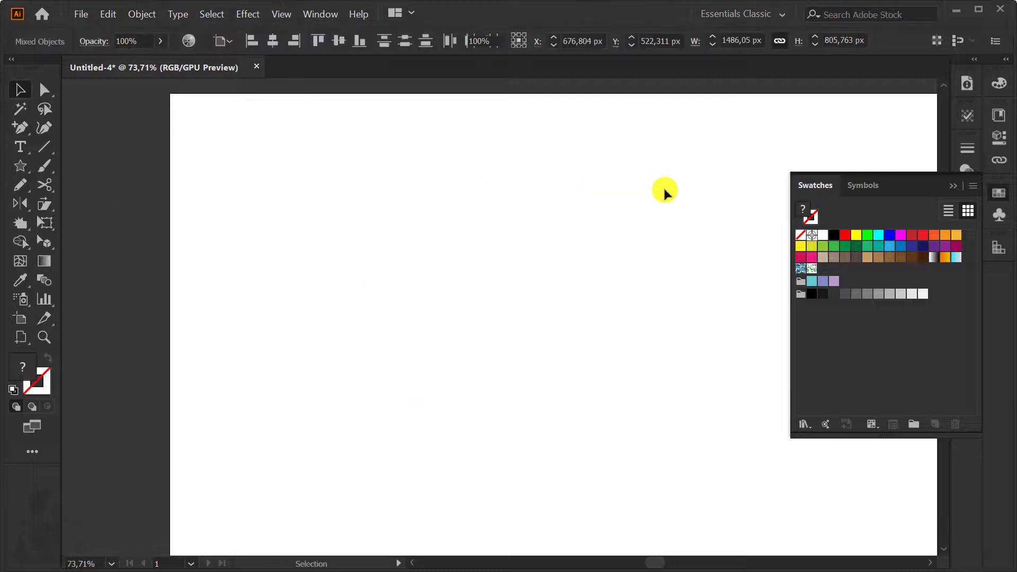
key("ctrl+minus")
key("ctrl+minus")
key("ctrl+minus")
mouse_move(630, 330)
left_mouse_down()
mouse_move(382, 218)
mouse_move(405, 268)
mouse_move(389, 263)
left_mouse_up()
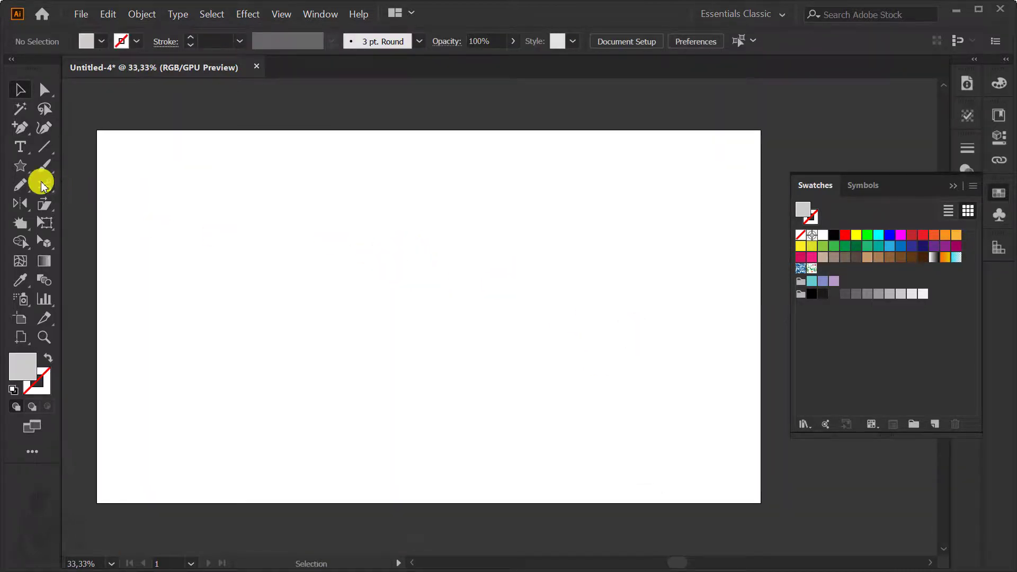
Enlarge the small text line mid-artboard and retype it as the person's accented Vietnamese name
left_click(20, 147)
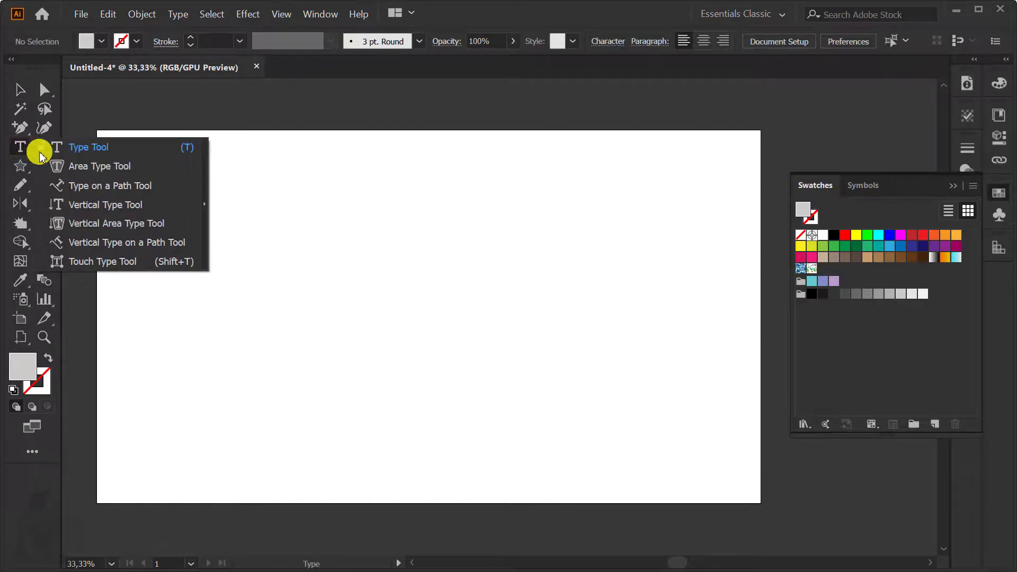
left_click(122, 150)
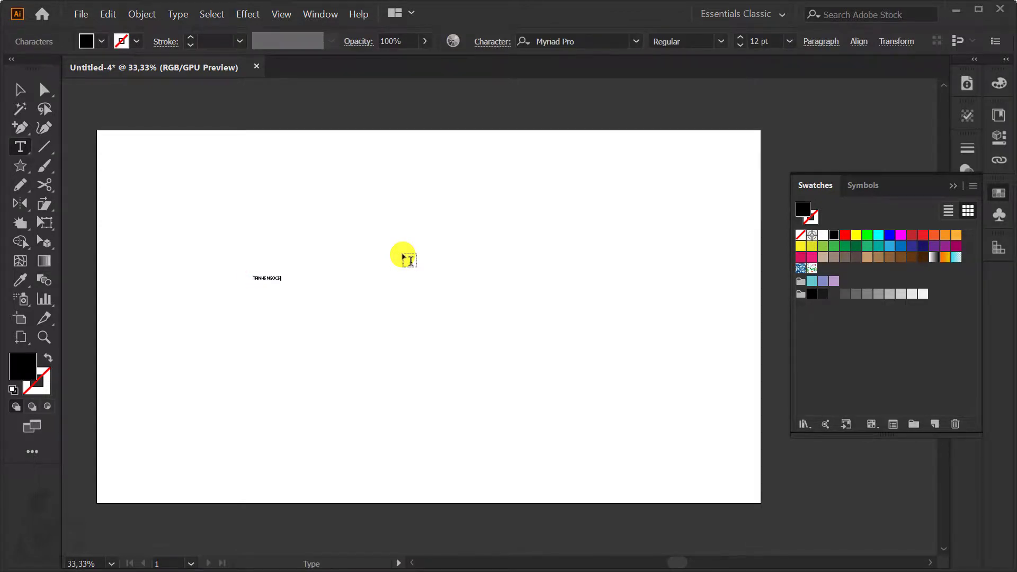
key("Escape")
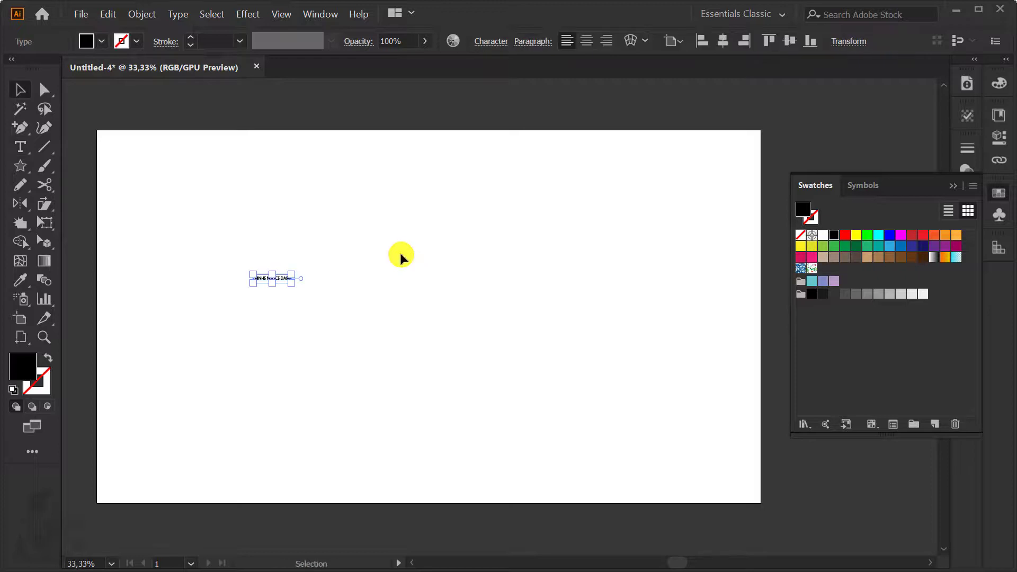
mouse_move(293, 271)
left_mouse_down()
mouse_move(454, 253)
mouse_move(556, 322)
left_mouse_up()
triple_click(544, 330)
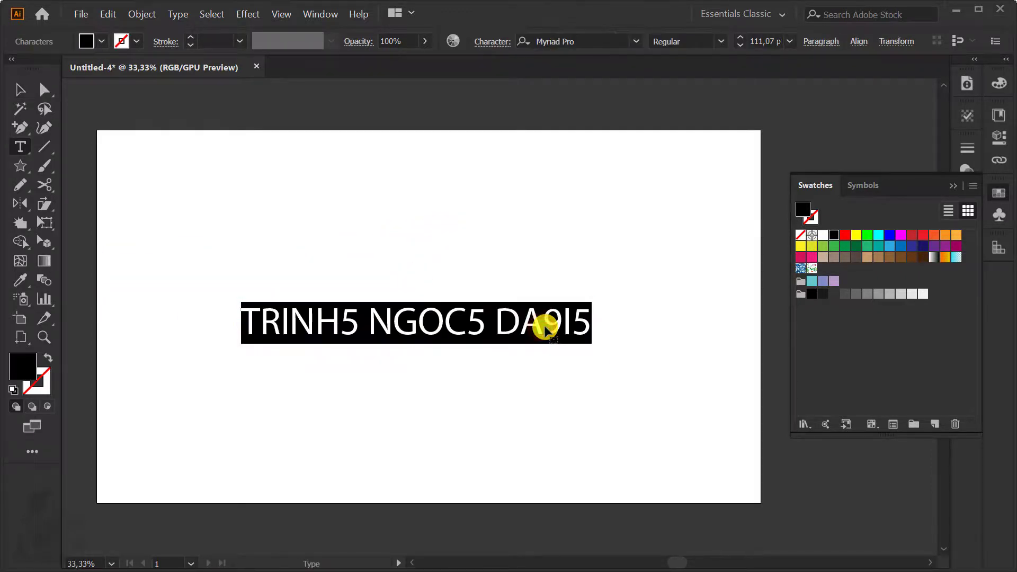
type("tR")
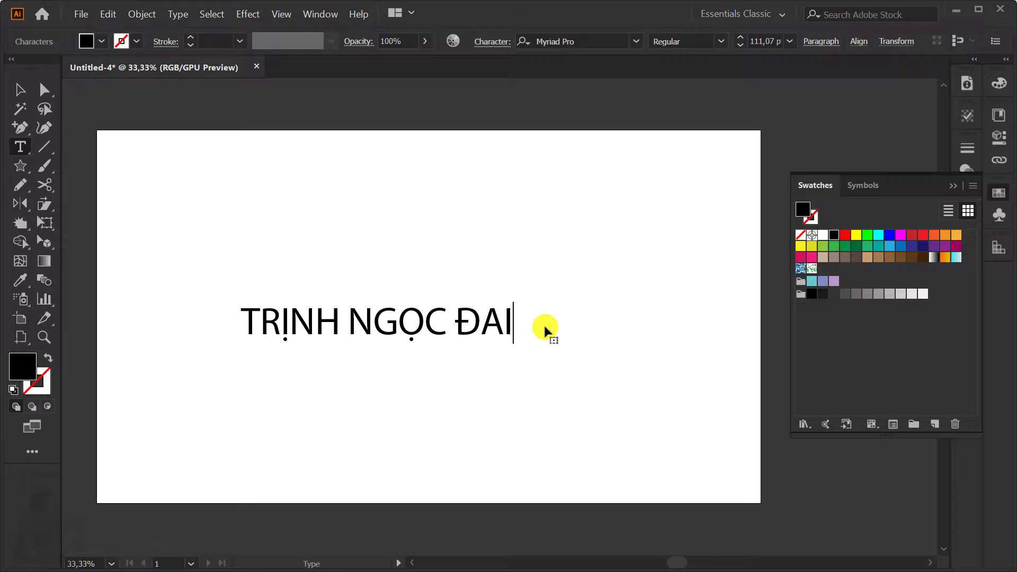
key("Escape")
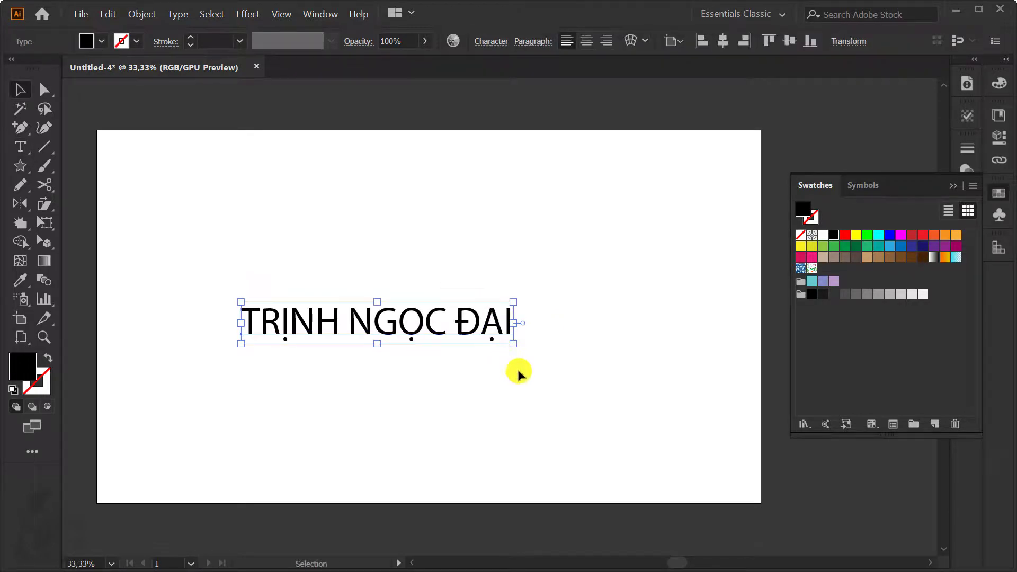
Enlarge the name text and draw a wide rectangle above it
mouse_move(513, 345)
left_mouse_down()
mouse_move(595, 318)
mouse_move(647, 316)
mouse_move(641, 357)
left_mouse_up()
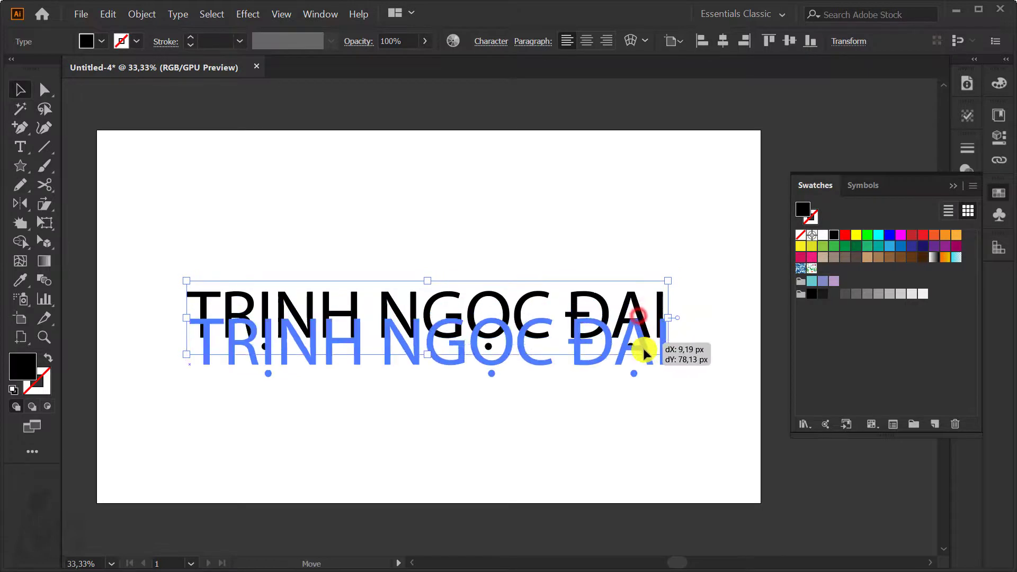
left_click(165, 174)
key("m")
mouse_move(167, 176)
left_mouse_down()
mouse_move(588, 270)
mouse_move(630, 257)
left_mouse_up()
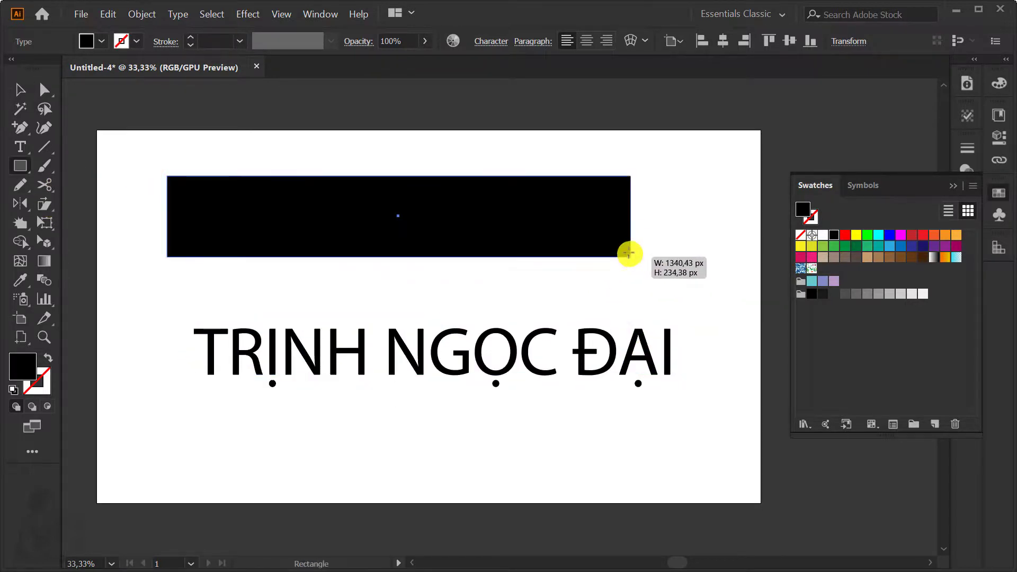
Give the rectangle no fill, a dark-red stroke and a 10 px stroke weight
key("v")
key("a")
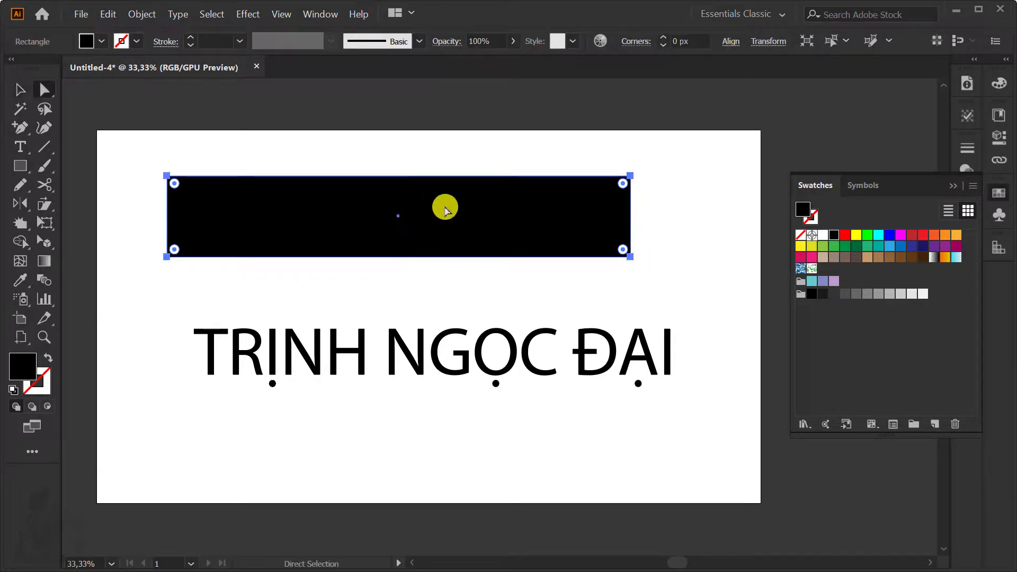
key("slash")
key("x")
left_click(911, 235)
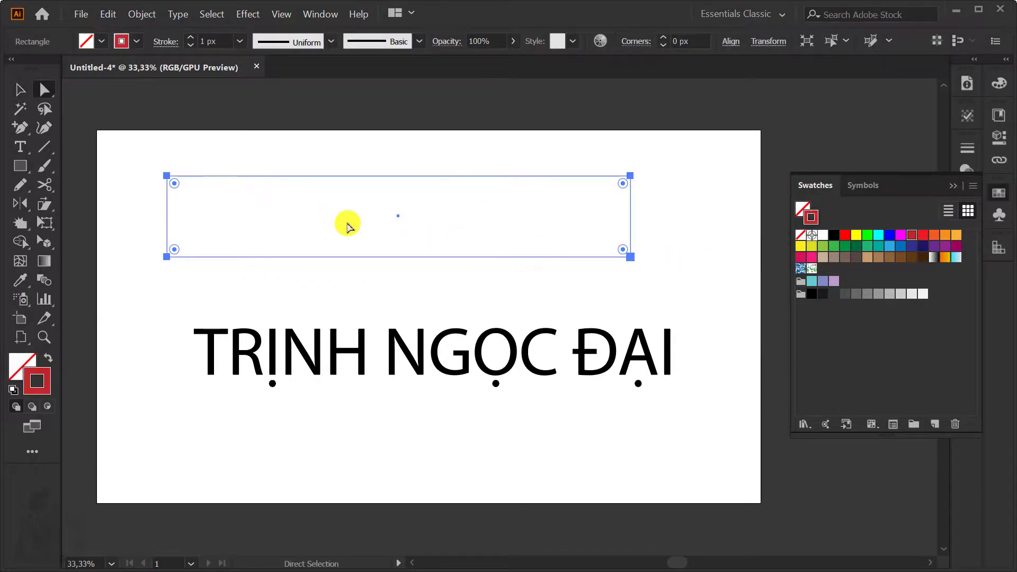
left_click(240, 41)
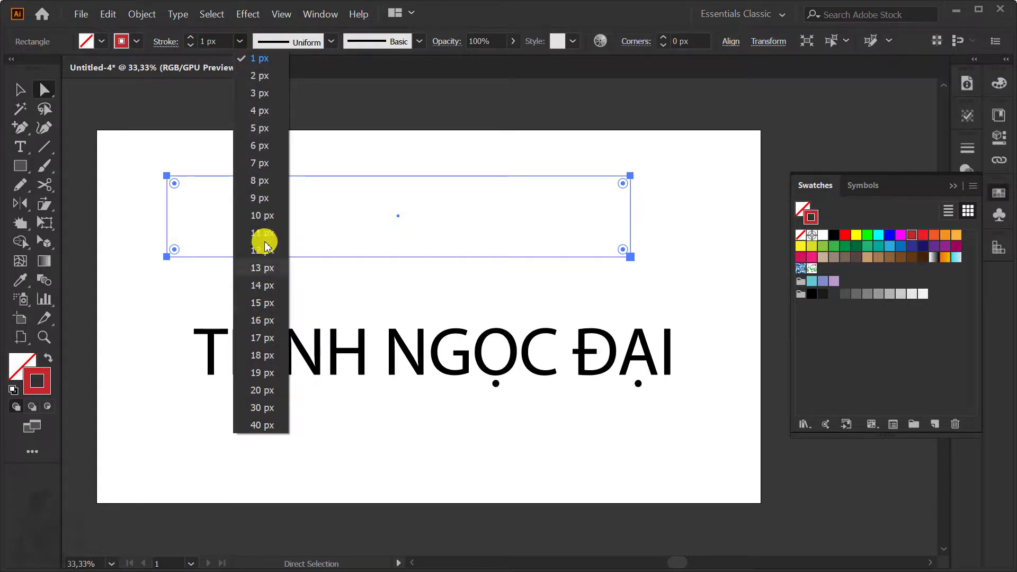
left_click(264, 215)
left_click(358, 203)
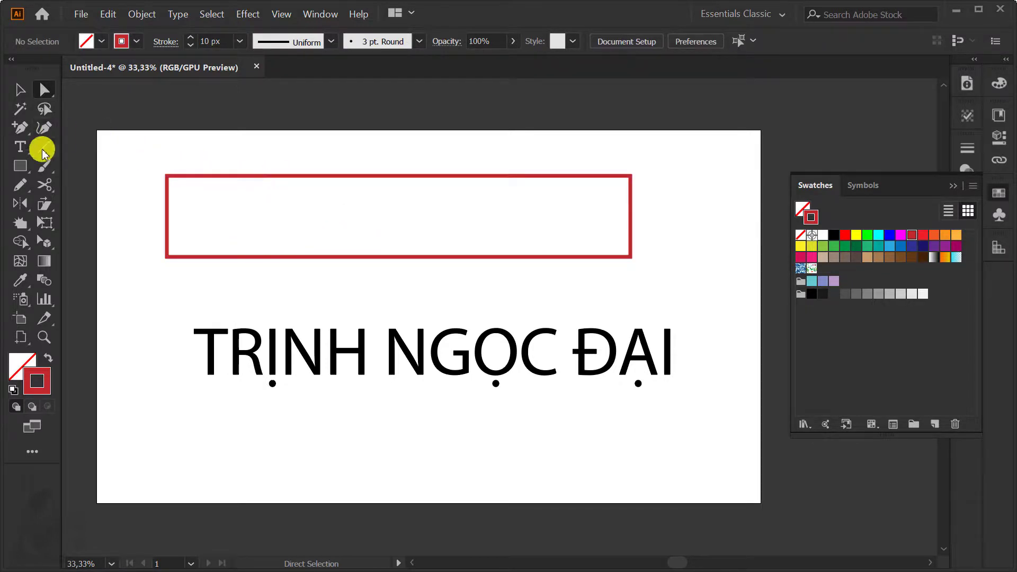
Add anchors at the top and bottom edge midpoints and raise them into an upward peak
left_click(385, 175)
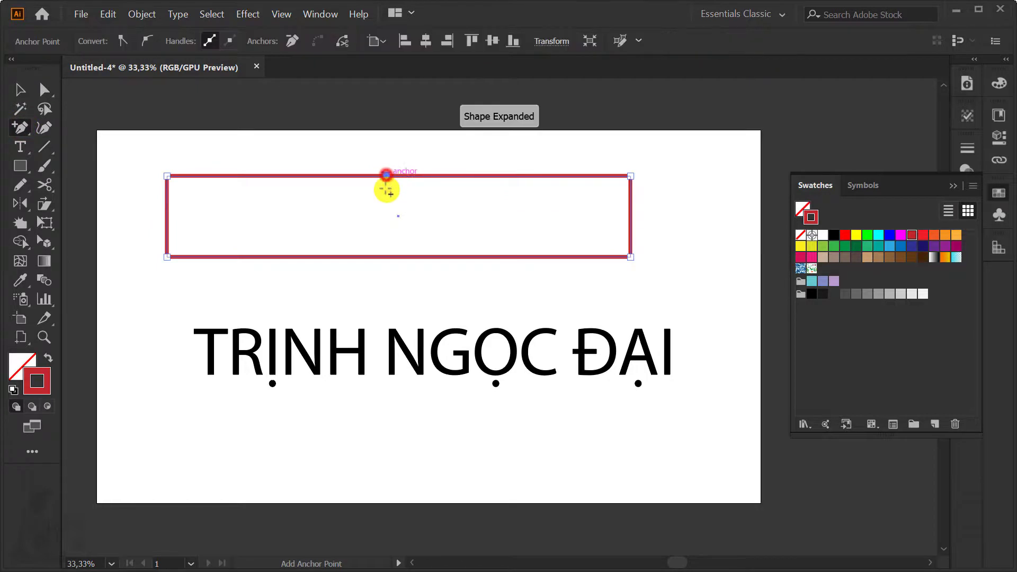
left_click(385, 257)
key("a")
left_click_drag(385, 176, 386, 148)
left_click_drag(389, 261, 391, 222)
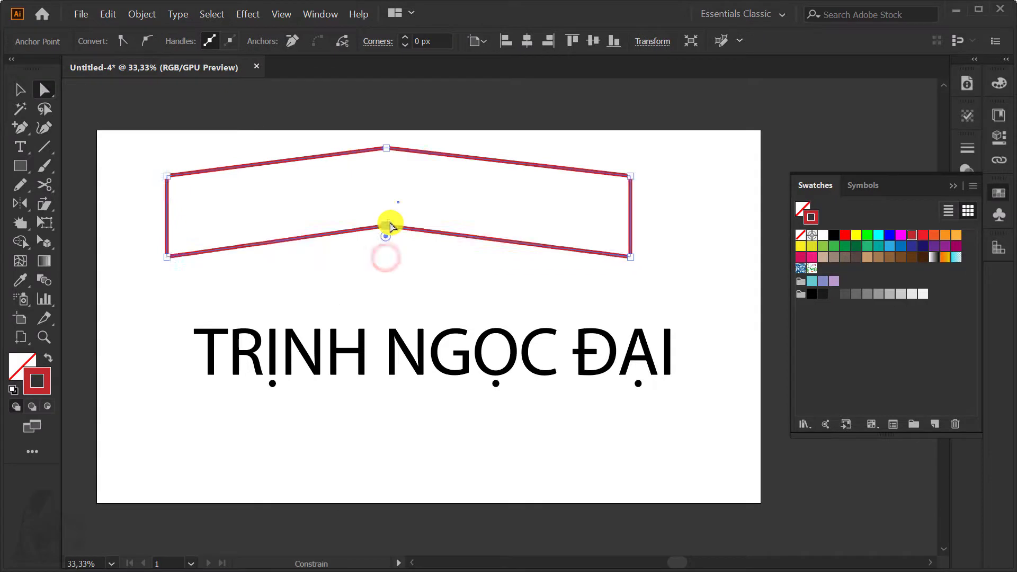
key("ctrl+z")
key("ctrl+z")
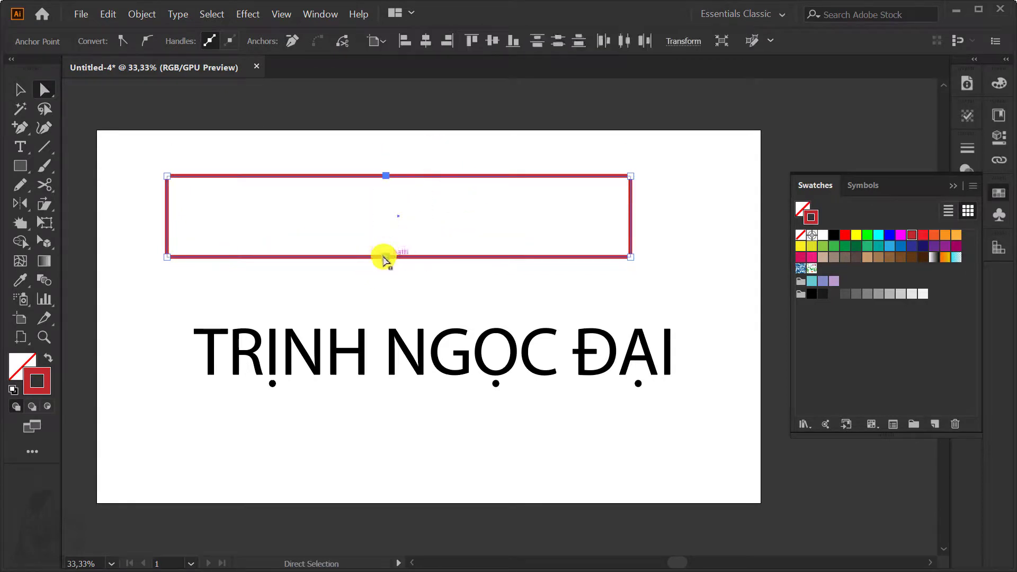
left_click_drag(383, 257, 383, 226)
Move the chevron band slightly lower above the name
left_click(658, 177)
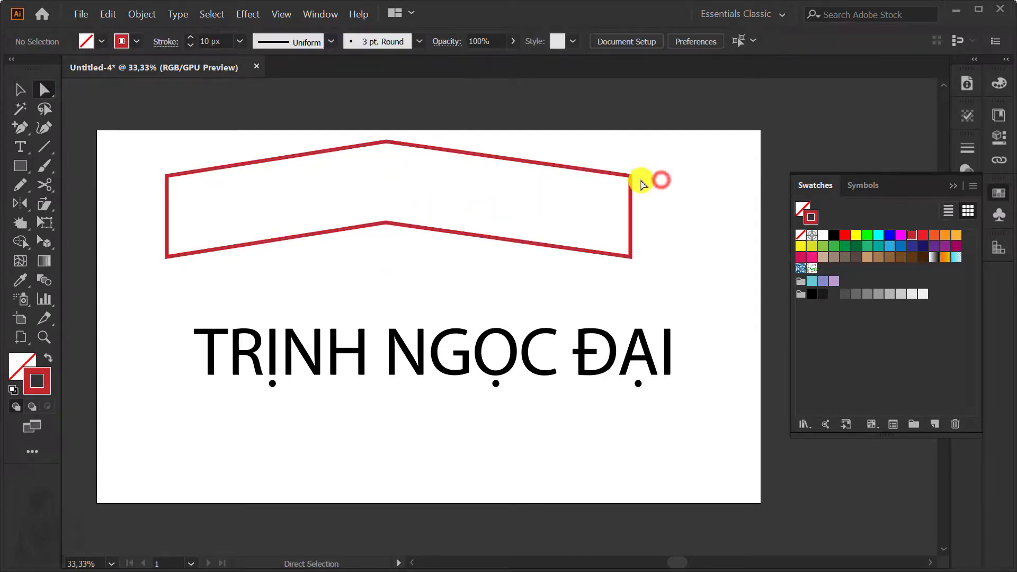
mouse_move(576, 178)
left_mouse_down()
mouse_move(571, 210)
mouse_move(560, 209)
left_mouse_up()
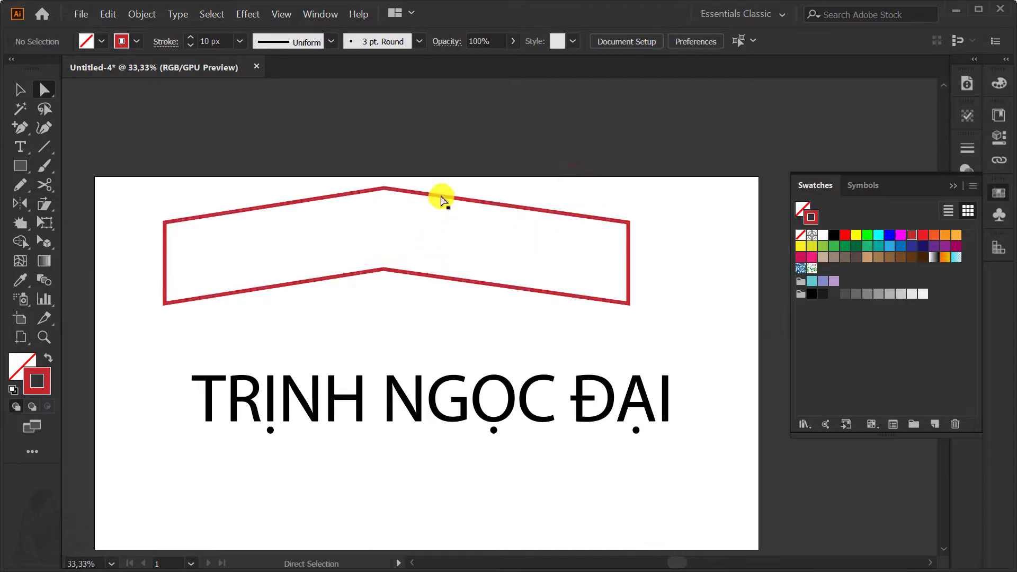
left_click(443, 201)
key("v")
left_click(502, 174)
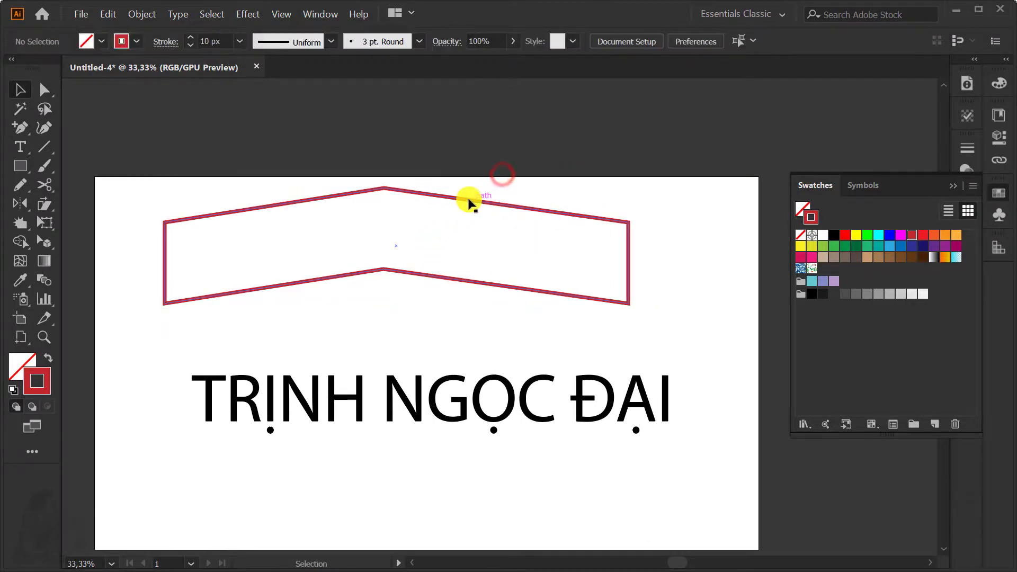
left_click_drag(468, 203, 468, 233)
Select the chevron and name together and centre them horizontally on the artboard
scroll(470, 318, "down", 2)
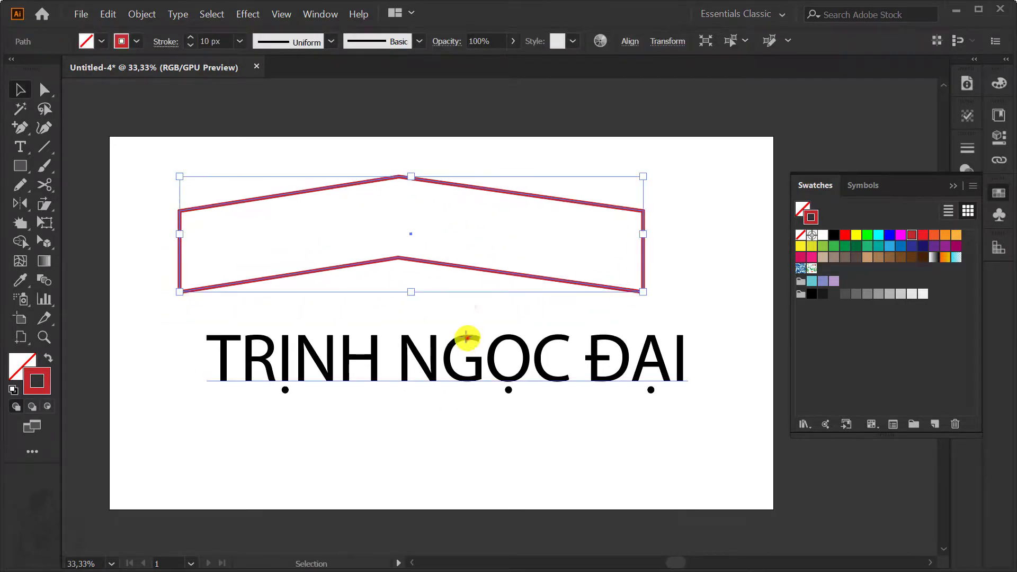
left_click_drag(466, 337, 439, 339)
left_click_drag(692, 243, 336, 404)
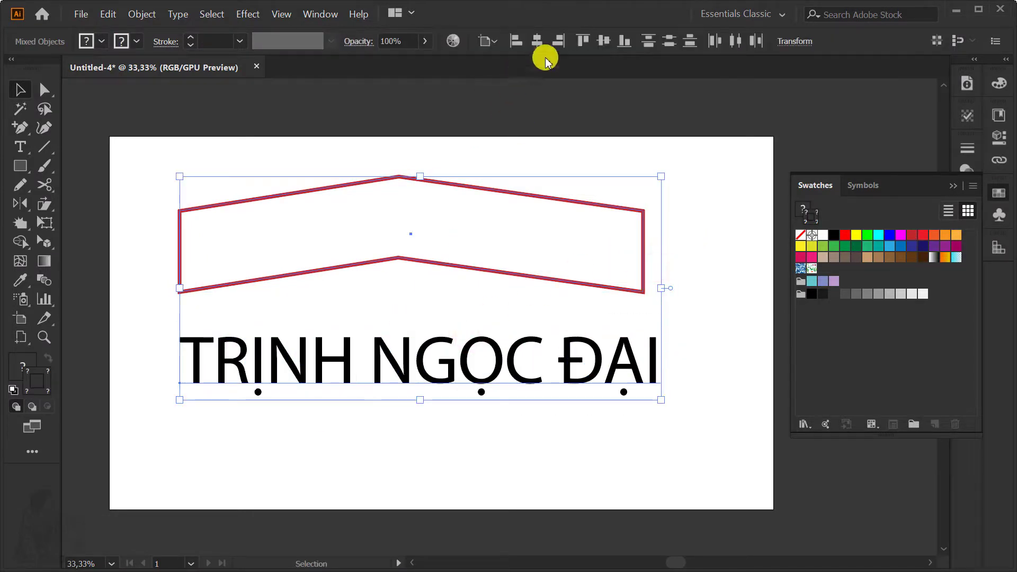
left_click(538, 45)
Warp the name into the chevron using Envelope Distort > Make with Top Object
left_click(706, 240)
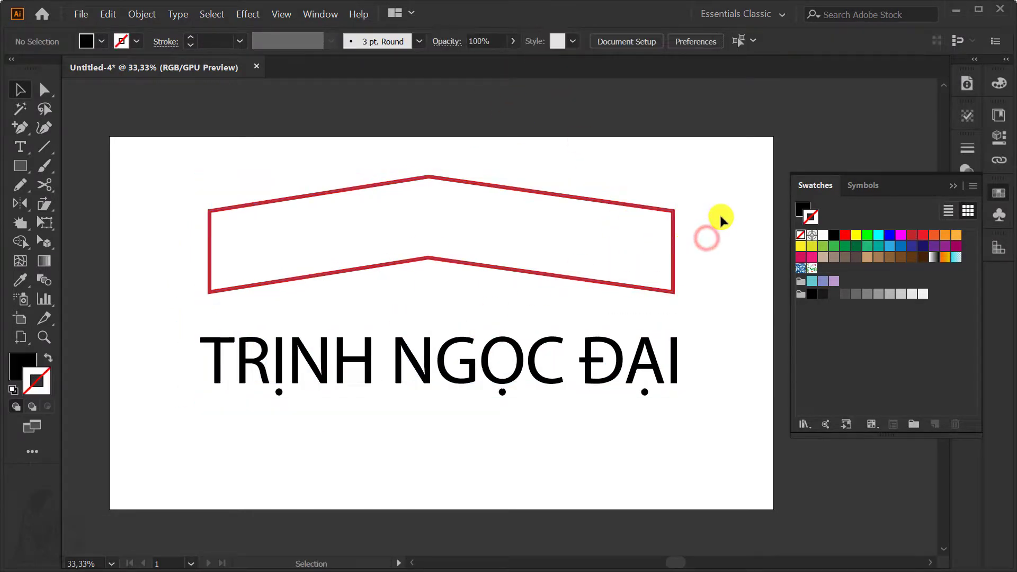
left_click_drag(717, 218, 341, 404)
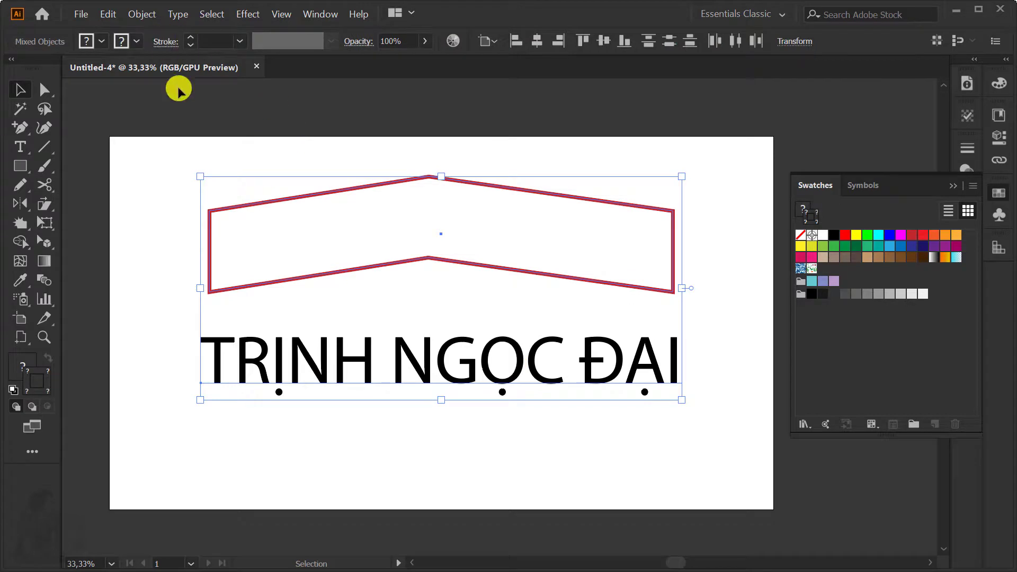
left_click(132, 14)
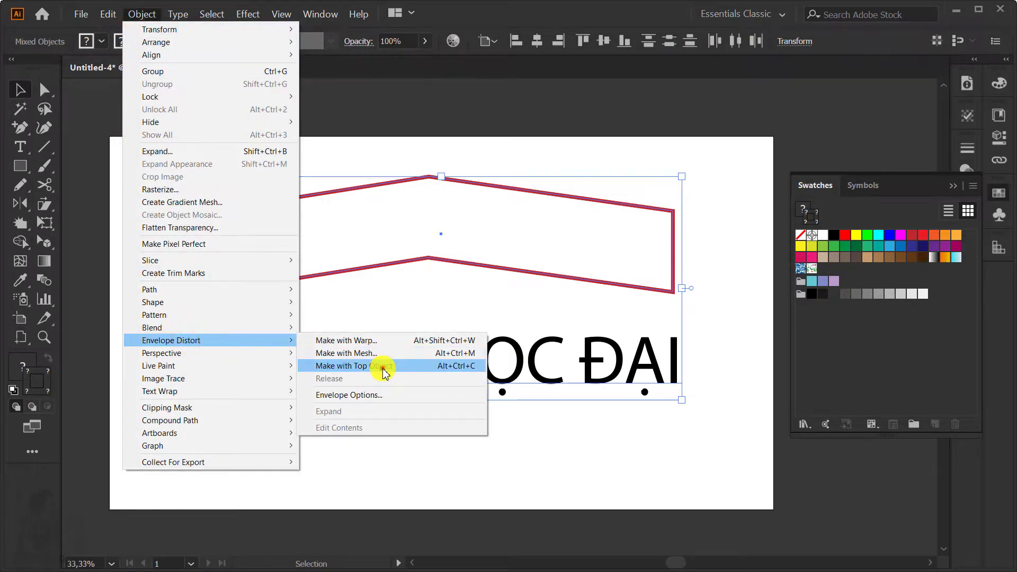
left_click(382, 368)
left_click(633, 368)
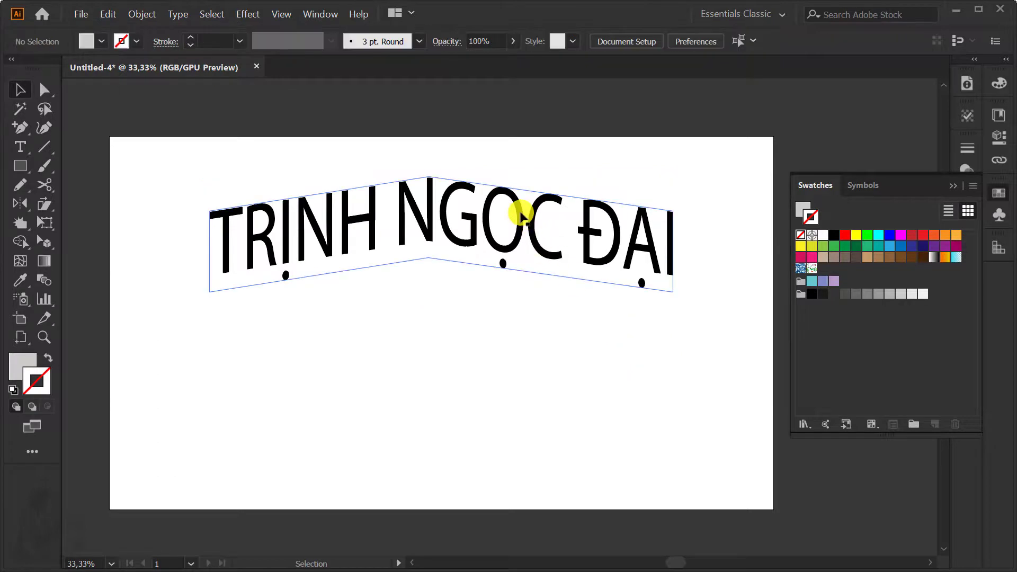
Change the envelope text to read ILLUTRATOR and leave envelope editing
double_click(521, 214)
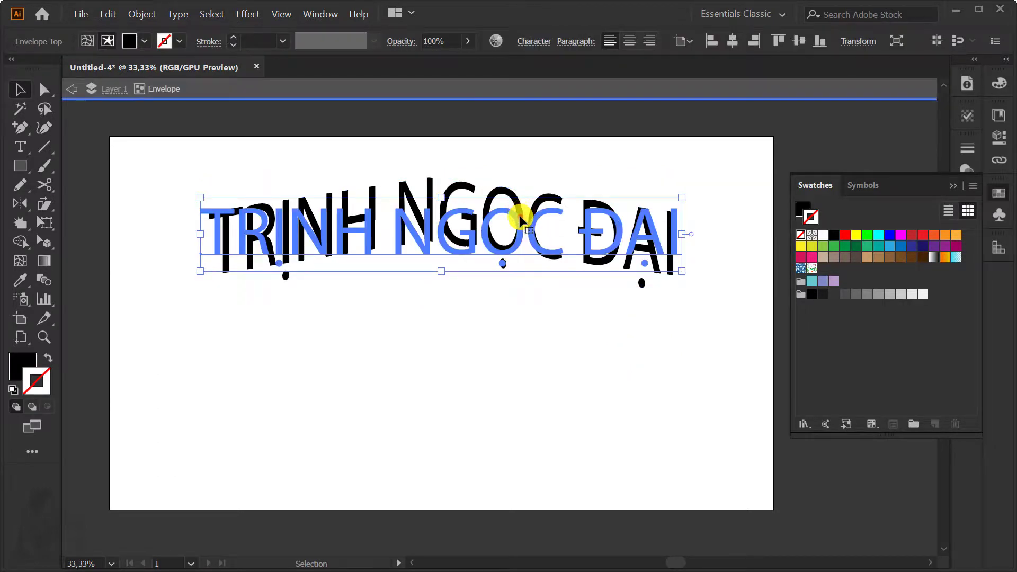
double_click(522, 219)
key("ctrl+a")
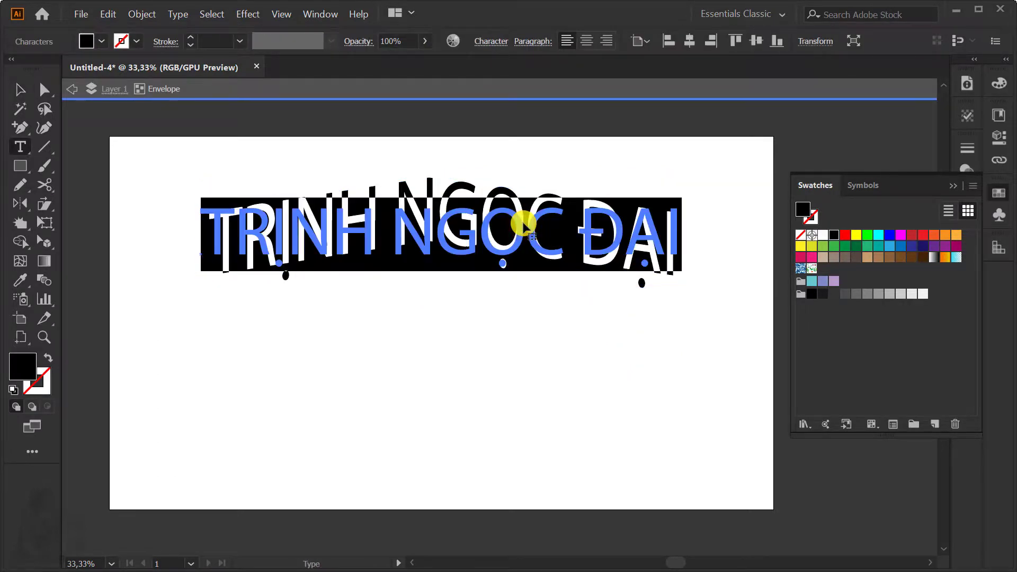
type("i")
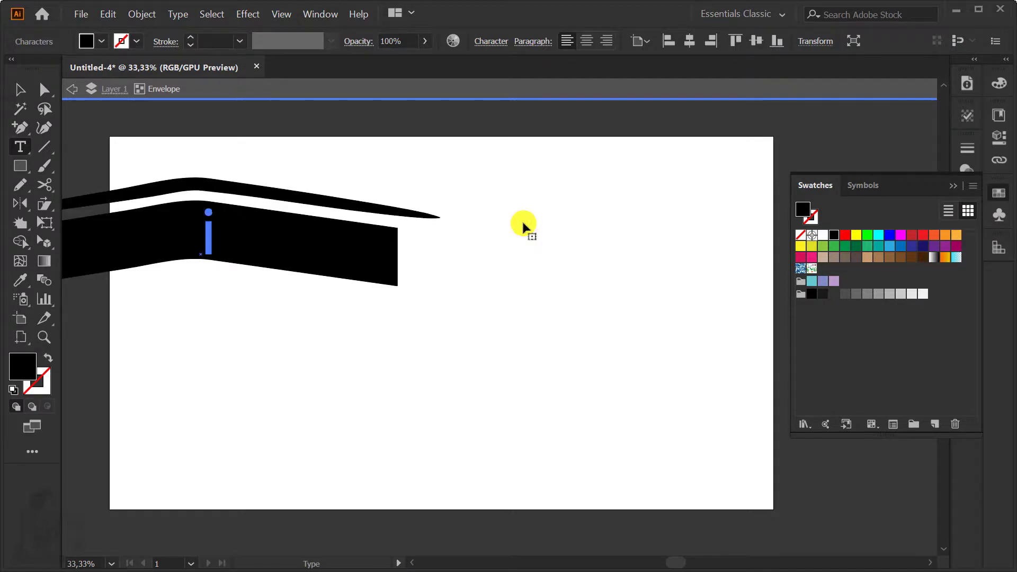
key("BackSpace")
type("ILLU")
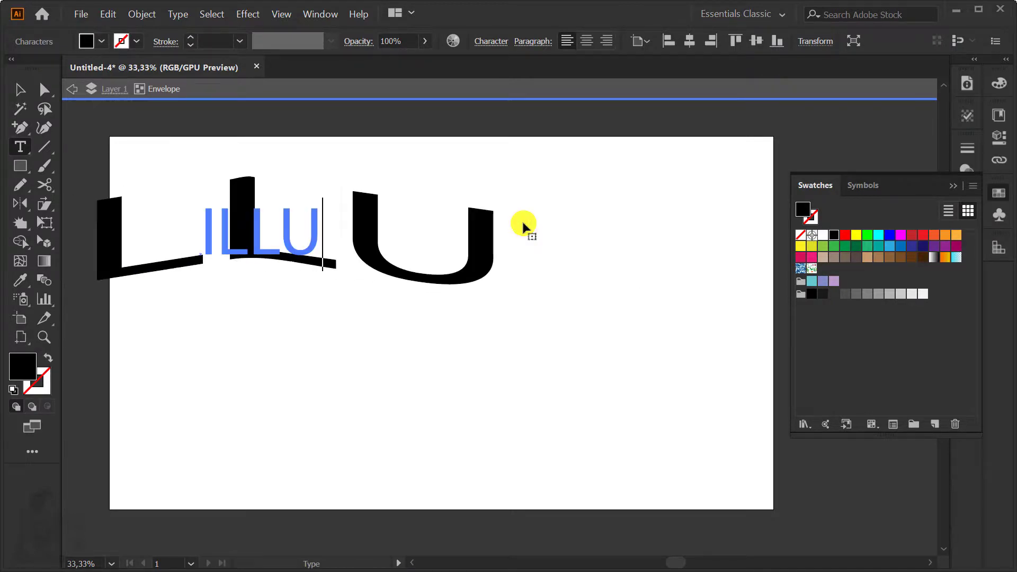
type("TRATOR")
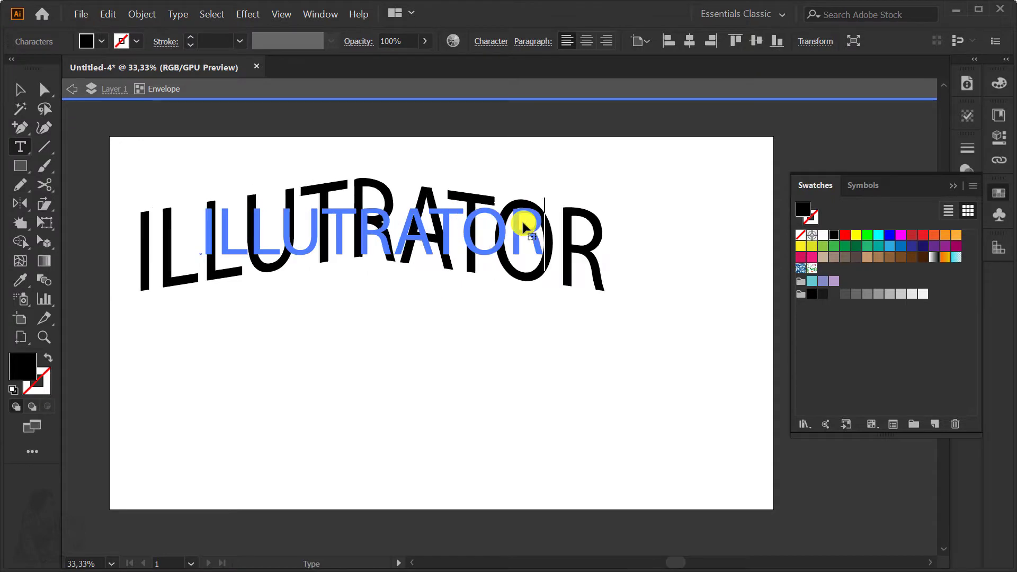
key("Escape")
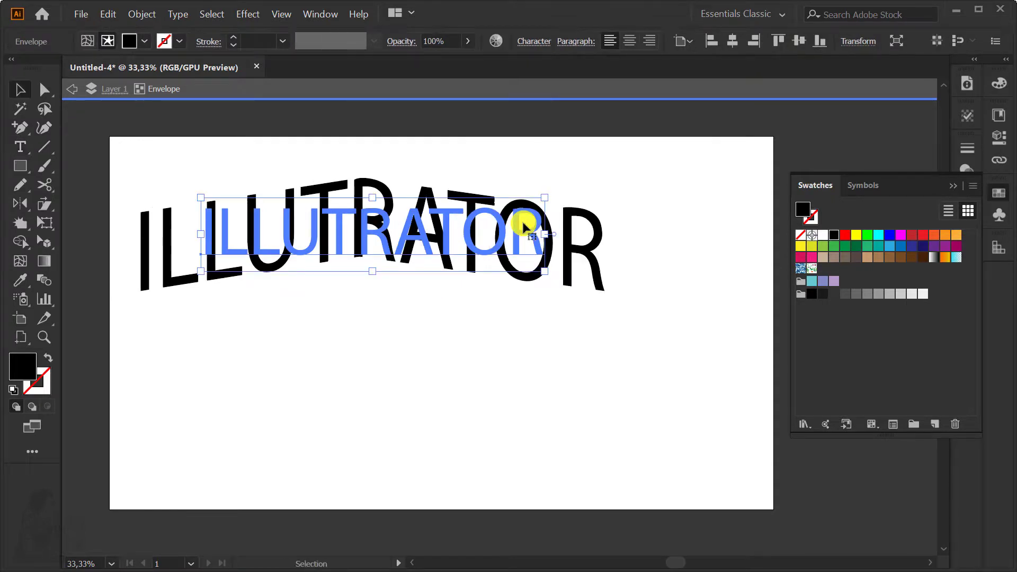
double_click(505, 298)
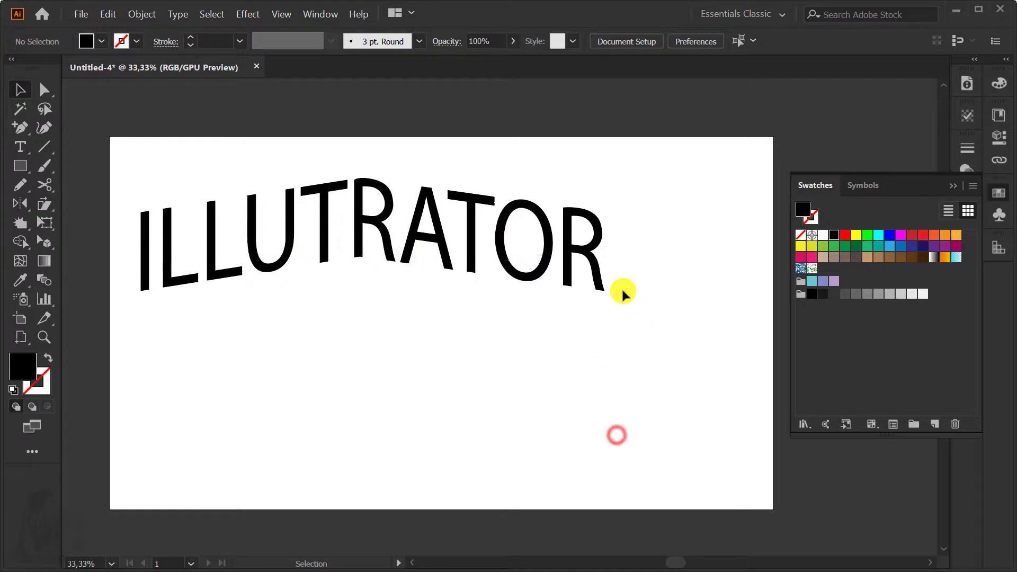
Nudge the warped text up and right and isolate the envelope group
left_click_drag(600, 277, 613, 272)
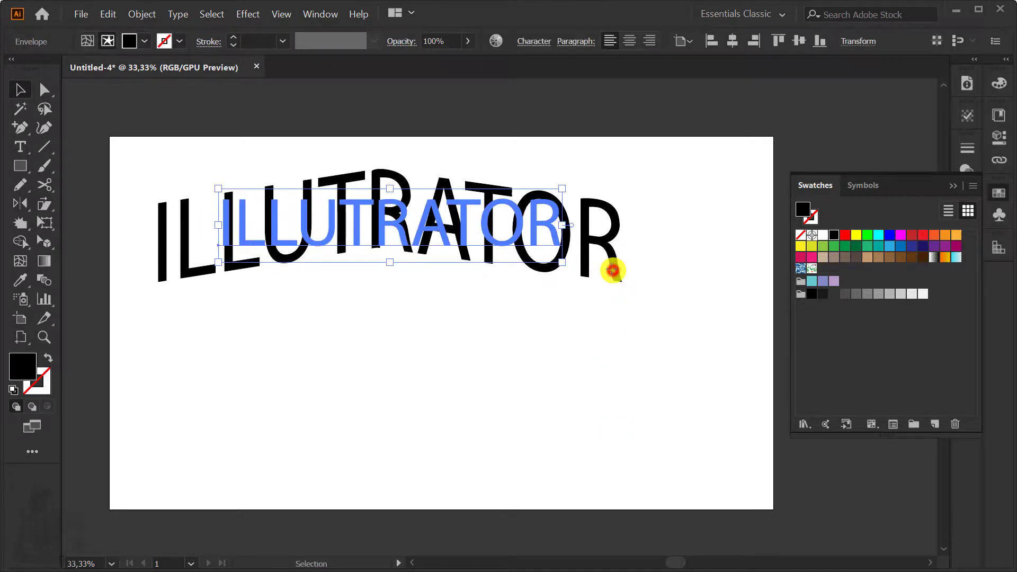
right_click(613, 273)
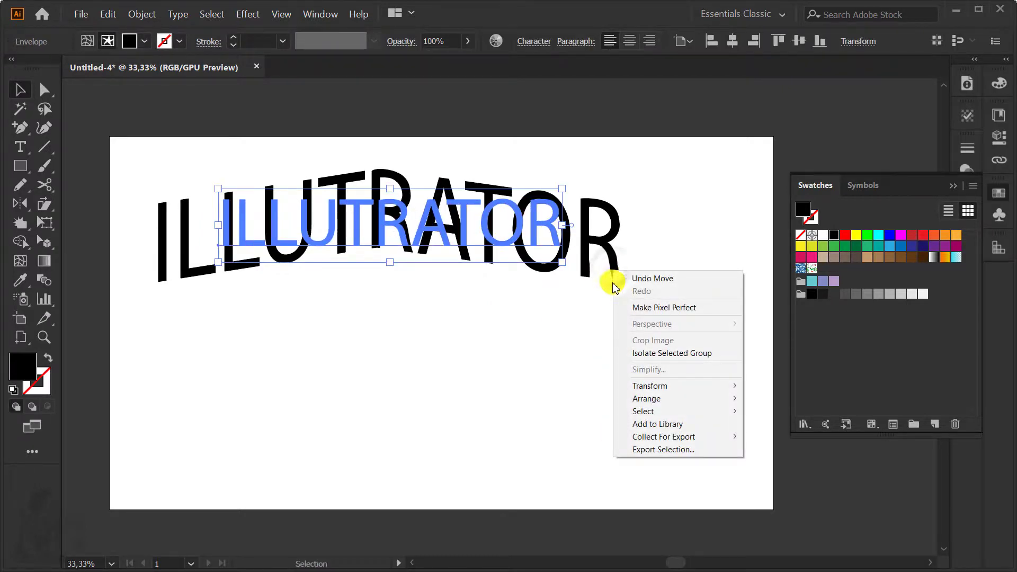
left_click(665, 354)
Replace the envelope's text with GRAPHIC DESIGN
left_click(519, 220)
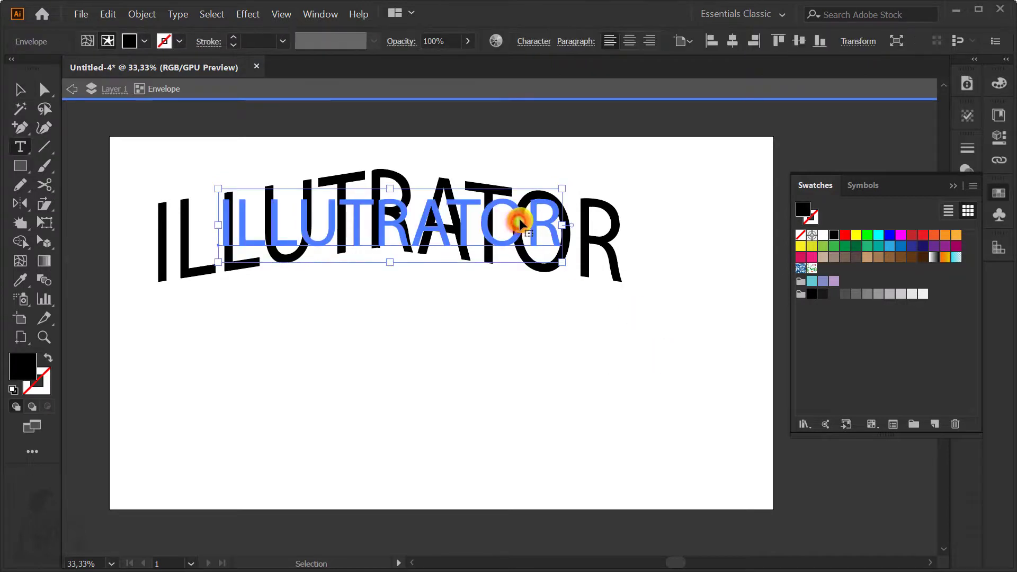
double_click(521, 220)
key("ctrl+a")
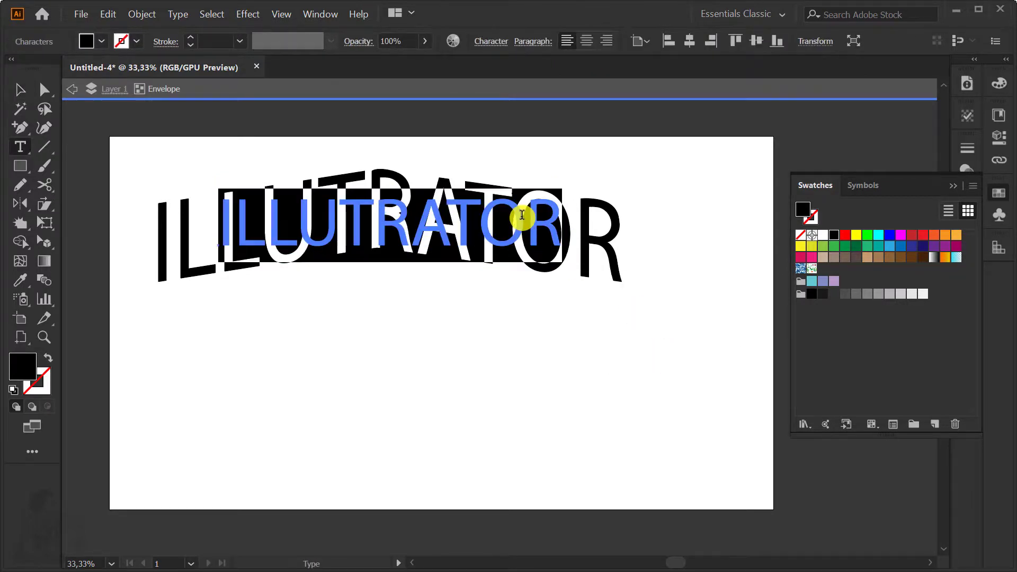
type("tRỊNH")
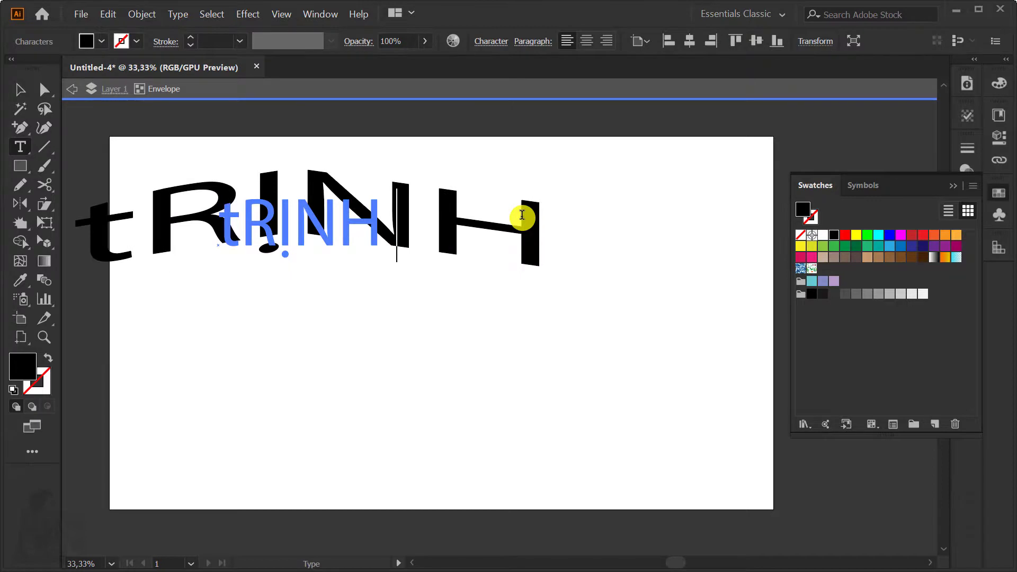
key("BackSpace")
key("BackSpace")
key("BackSpace")
key("BackSpace")
key("BackSpace")
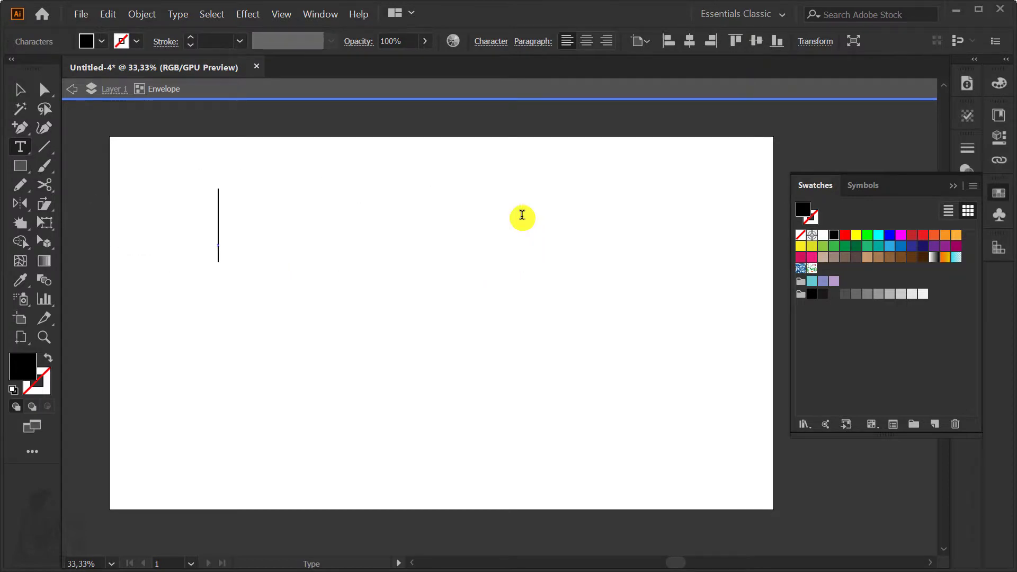
type("GRAPHI")
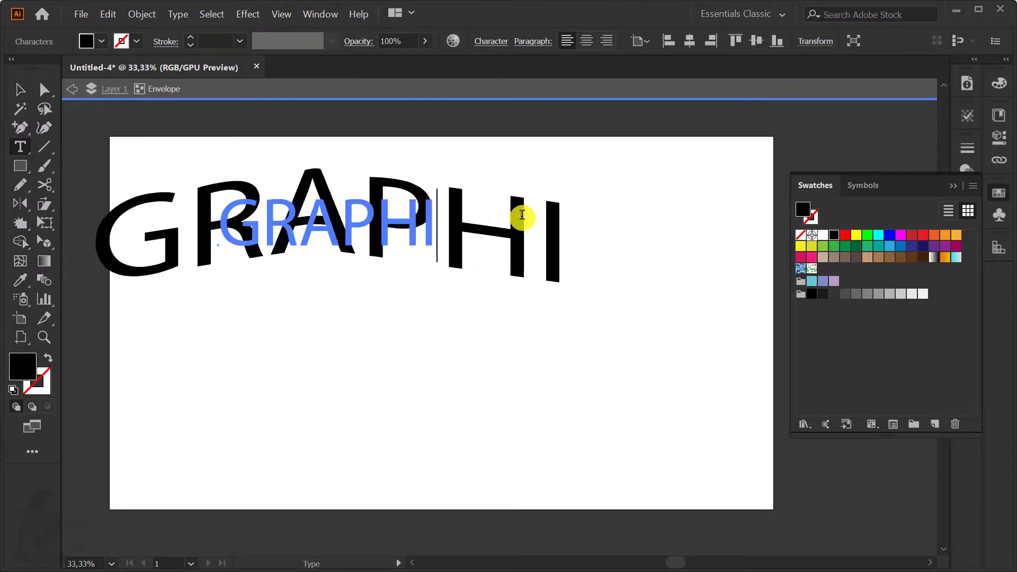
type("C DESIGN")
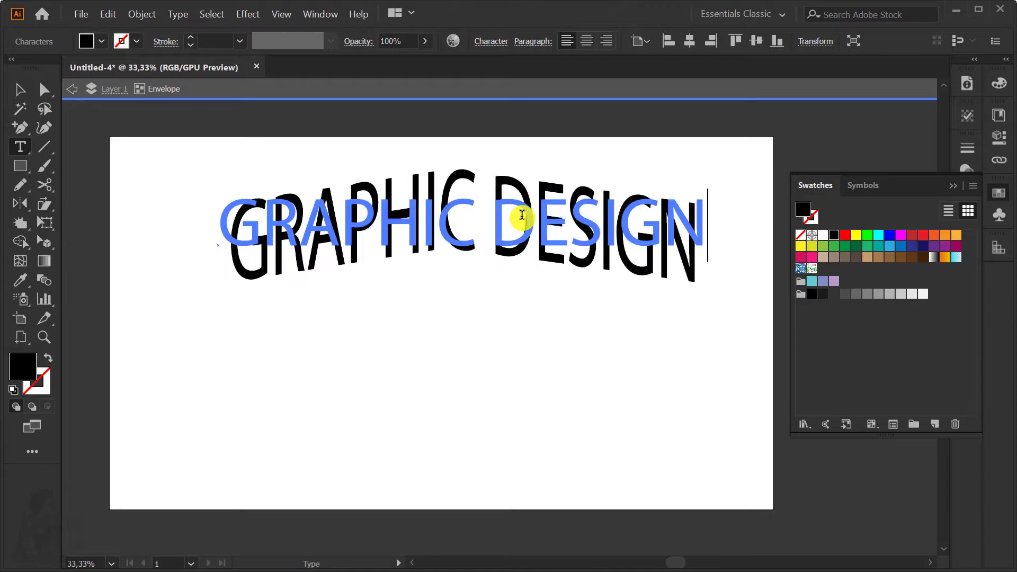
key("Escape")
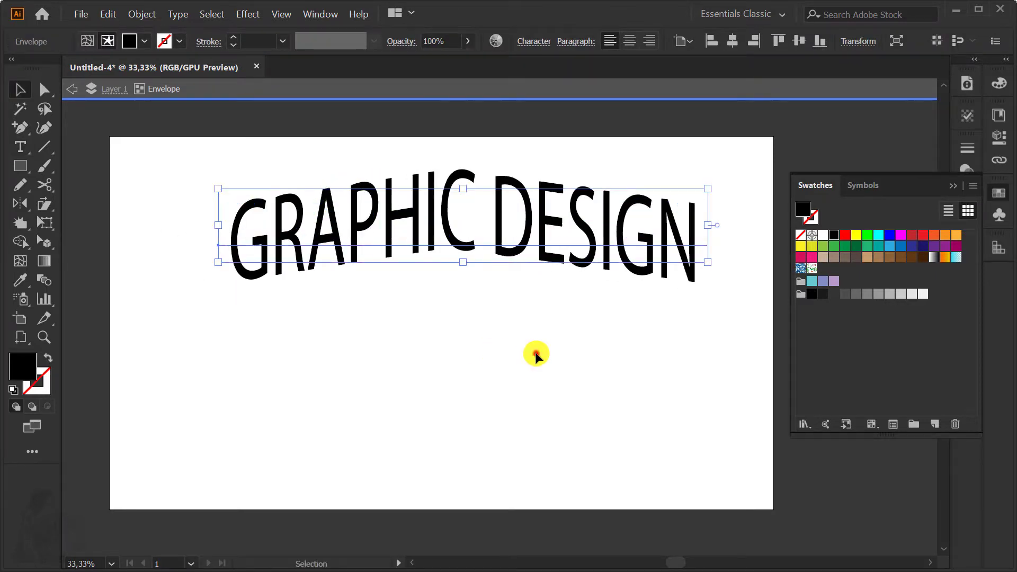
Move the warped GRAPHIC DESIGN text lower on the artboard and reselect its envelope
left_click(536, 353)
left_click_drag(501, 195, 471, 261)
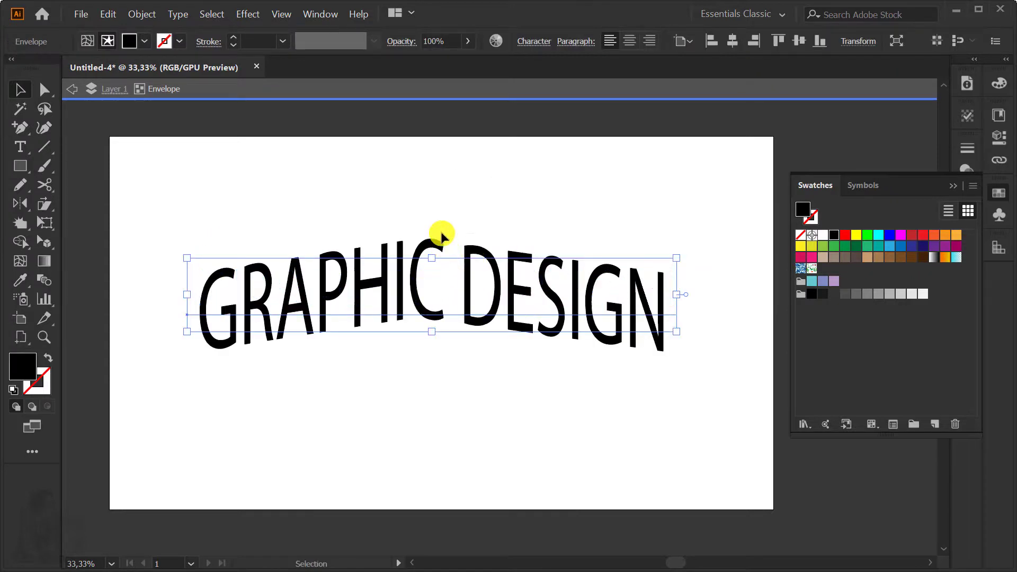
left_click(442, 224)
left_click_drag(472, 254, 471, 250)
key("a")
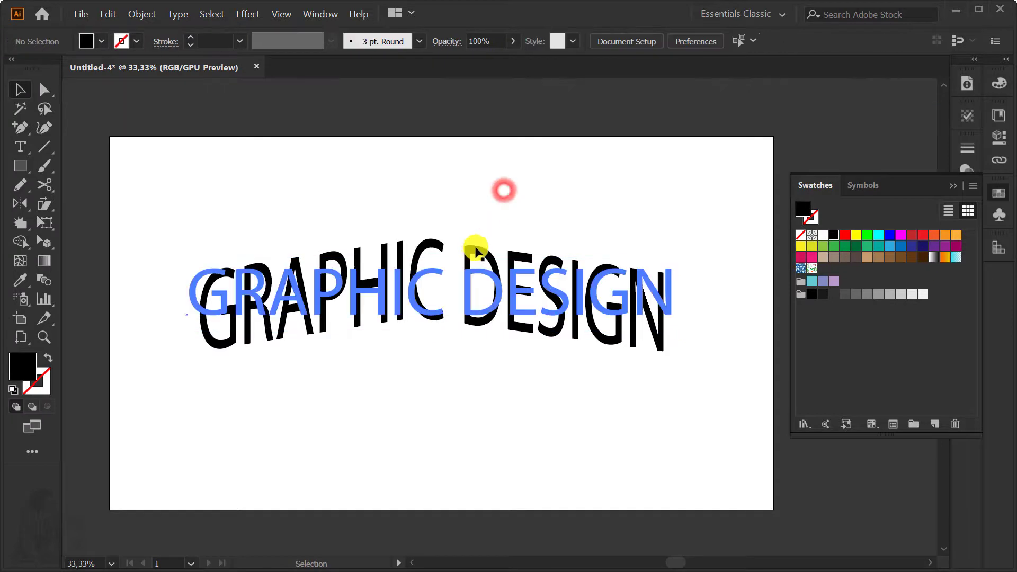
left_click(472, 251)
key("v")
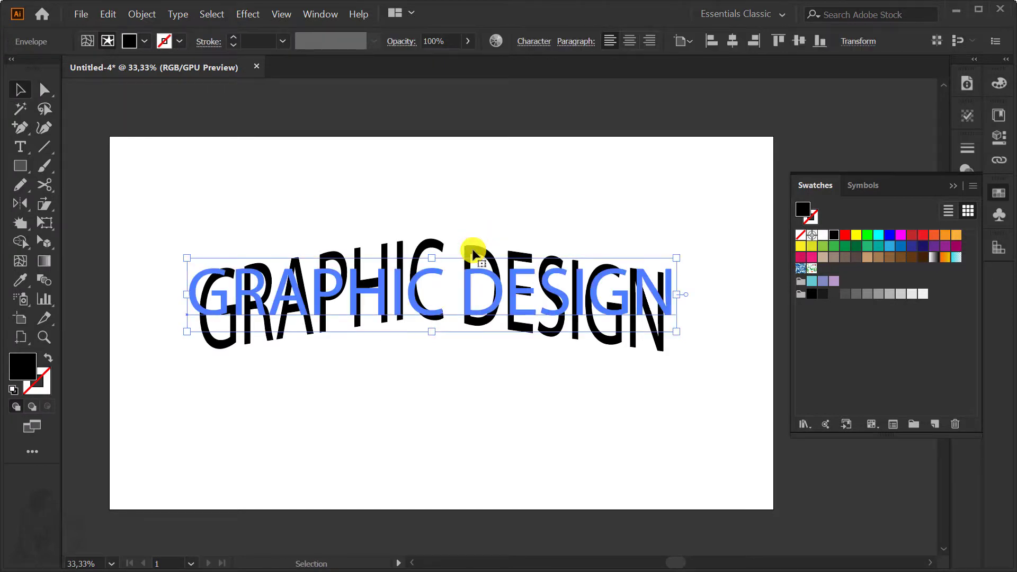
Edit the envelope via Object > Envelope Distort > Edit Envelope and select its top-centre mesh point
right_click(472, 254)
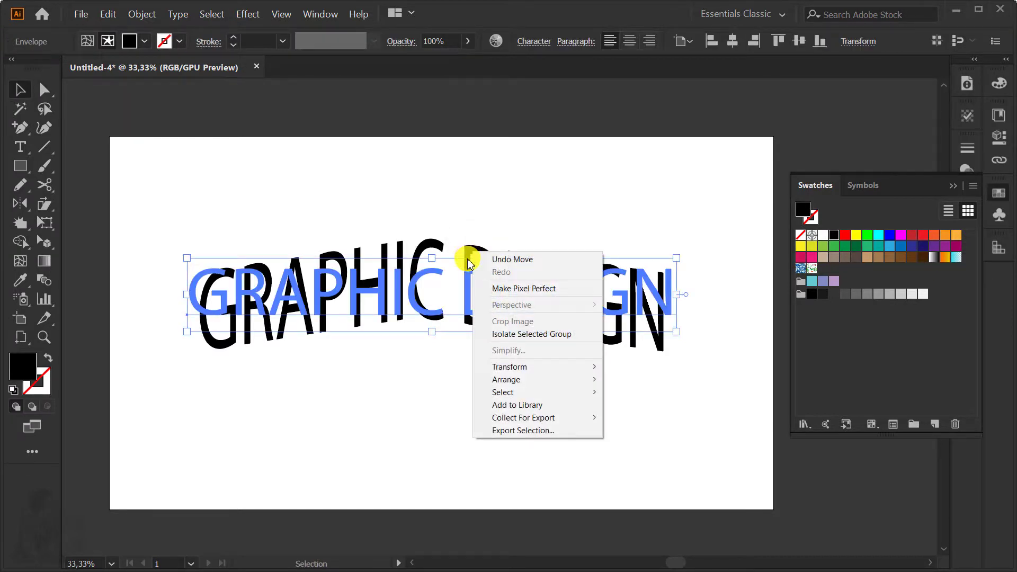
left_click(341, 284)
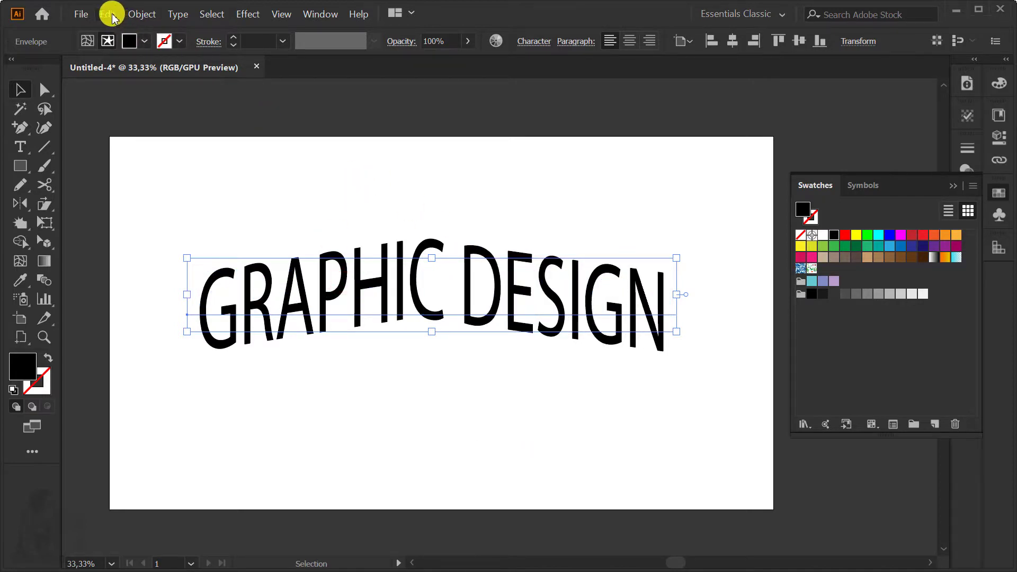
left_click(136, 14)
mouse_move(171, 340)
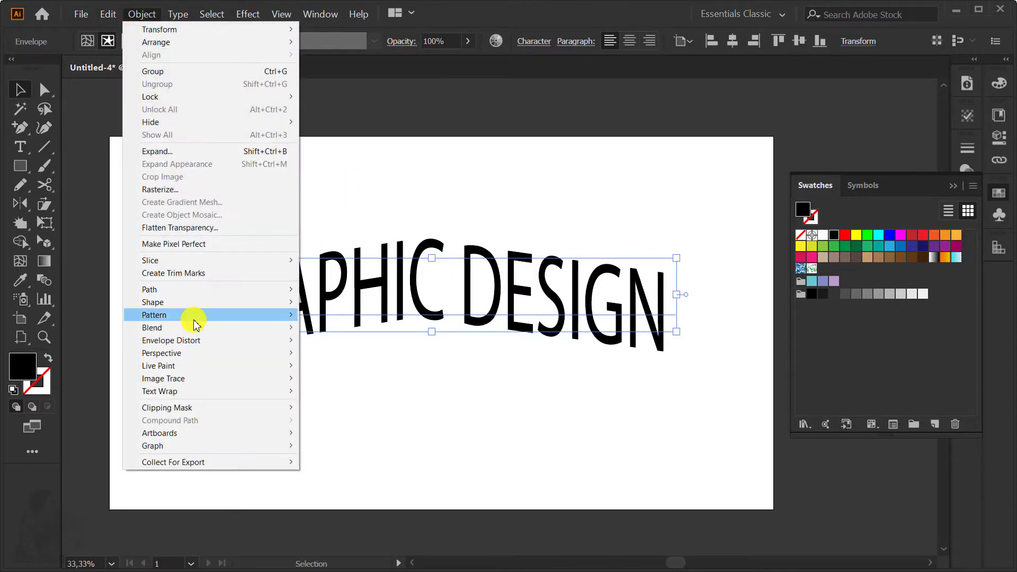
left_click(200, 342)
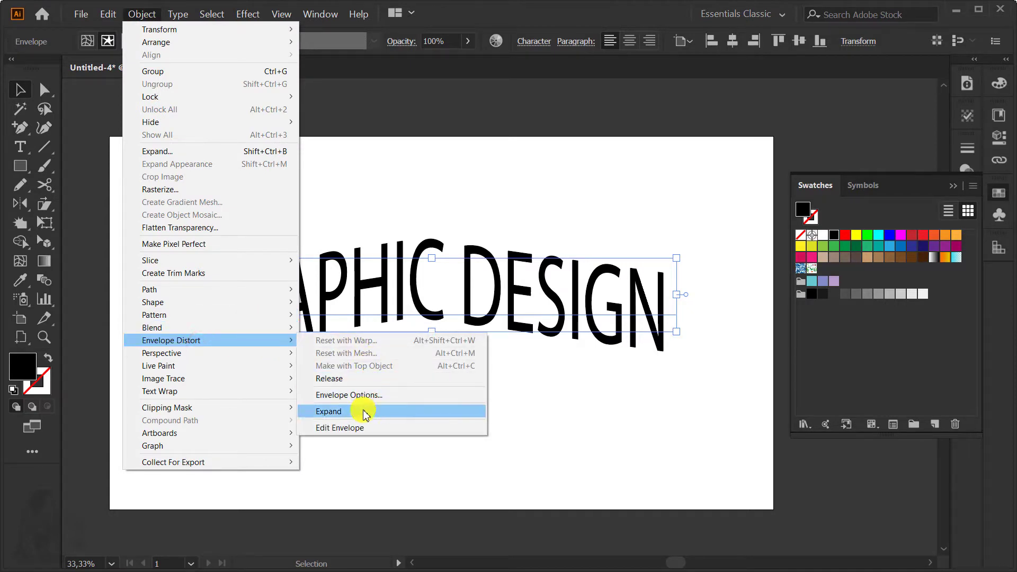
left_click(362, 429)
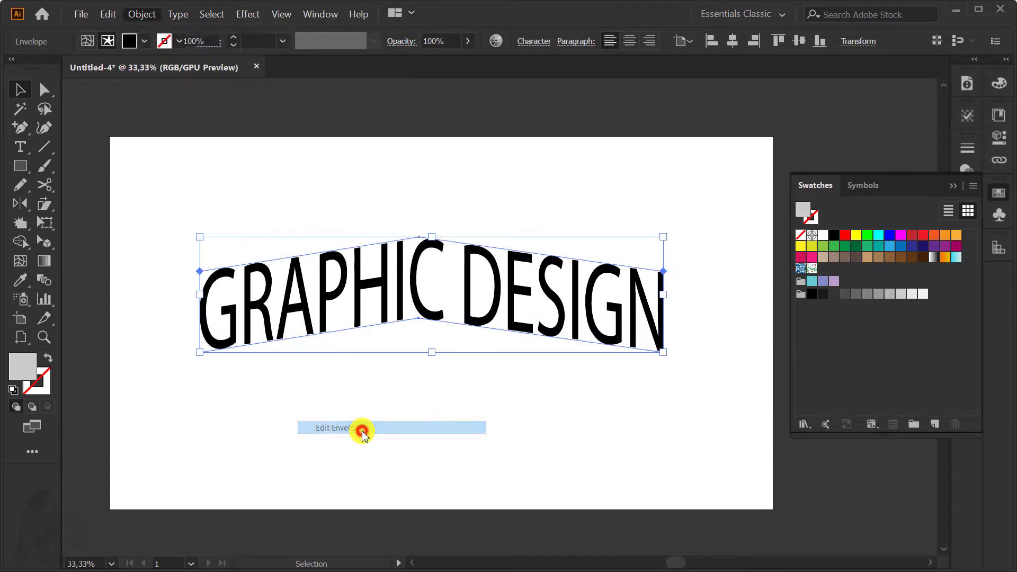
key("a")
left_click(419, 237)
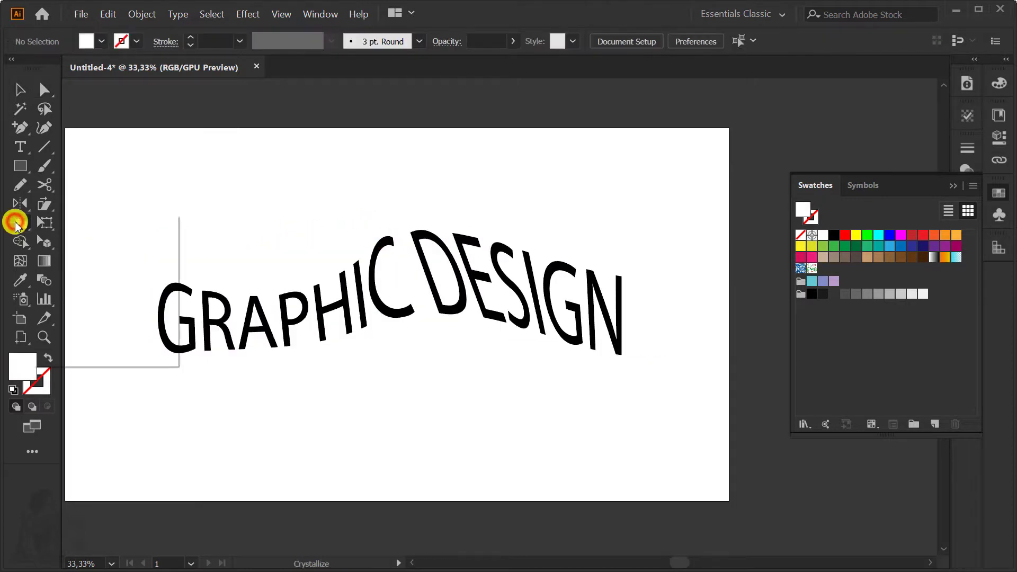
Pick the Twirl Tool from the Width tool flyout with the GRAPHIC DESIGN envelope selected
right_click(20, 223)
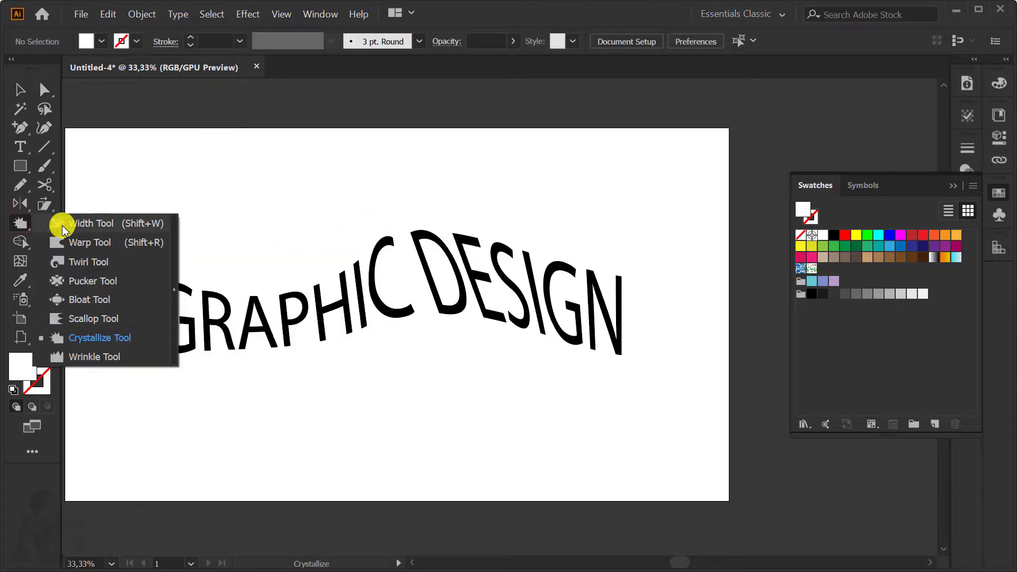
left_click(87, 262)
left_click(613, 311, "ctrl")
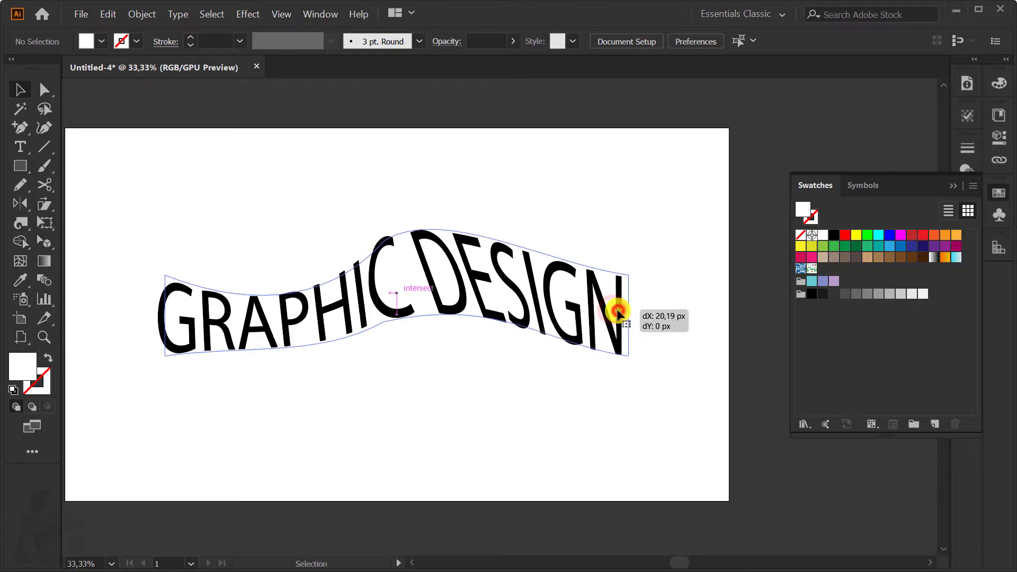
left_click(20, 224)
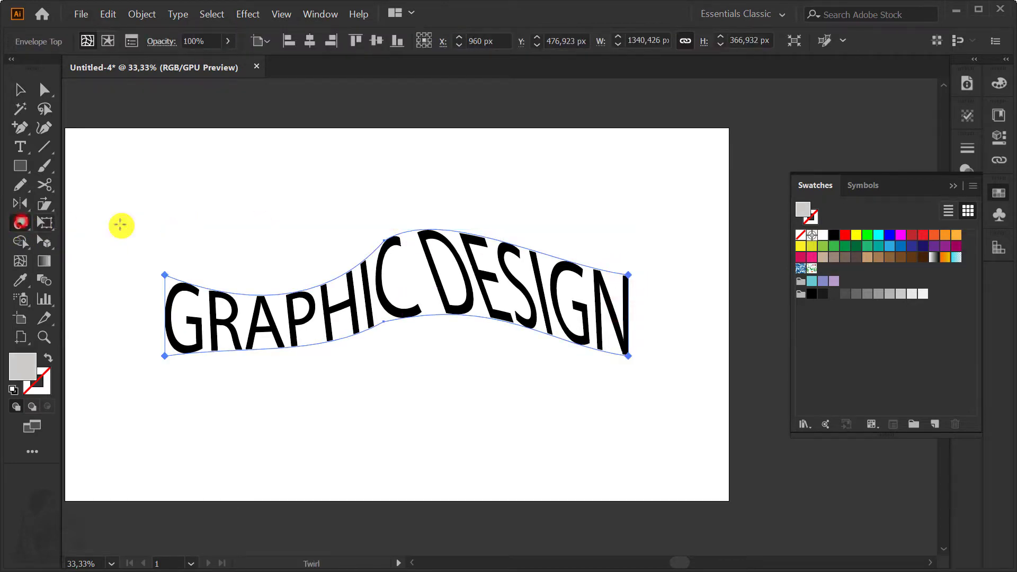
Twirl the GR letters and the C area, undoing the unwanted right-end and C strokes
left_click_drag(626, 278, 662, 288)
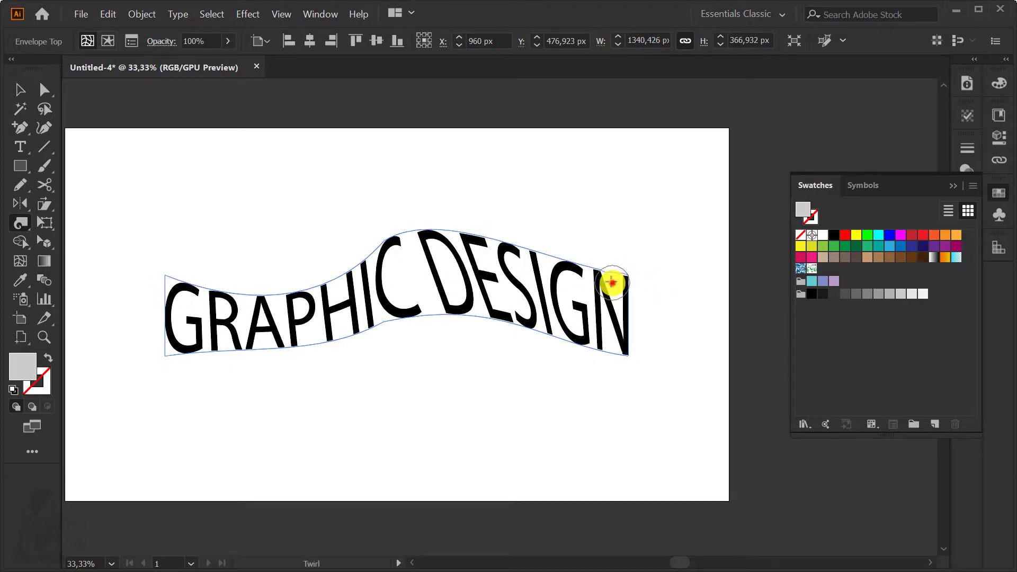
mouse_move(612, 282)
left_mouse_down()
mouse_move(614, 357)
mouse_move(545, 352)
left_mouse_up()
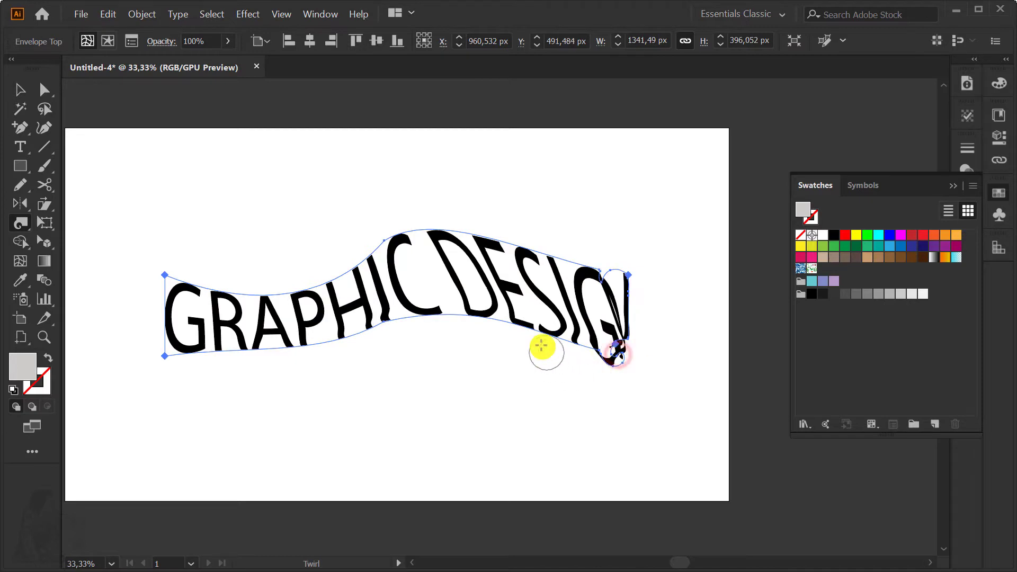
key("ctrl+z")
left_click_drag(399, 250, 382, 324)
key("ctrl+z")
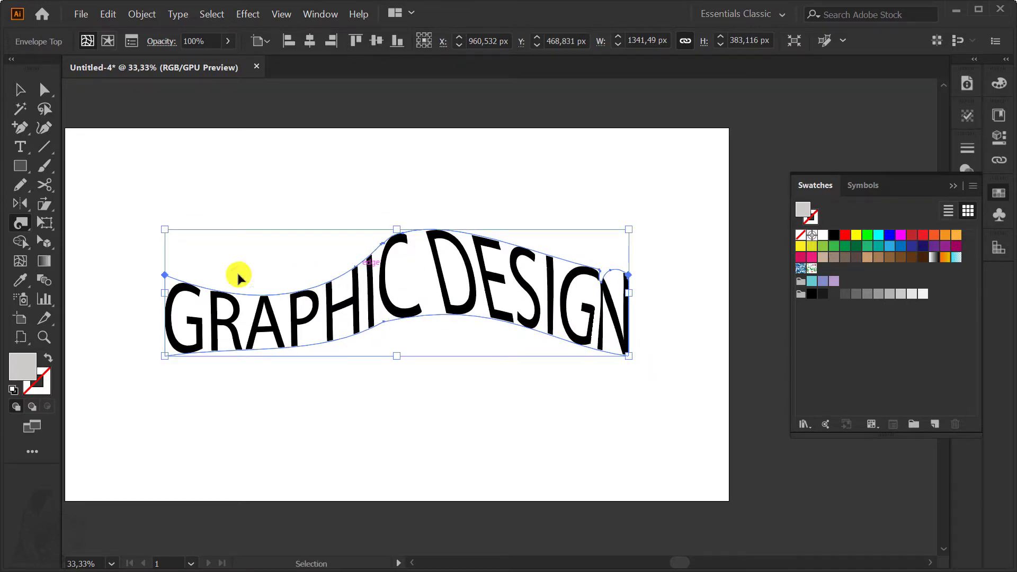
left_click_drag(164, 275, 166, 276)
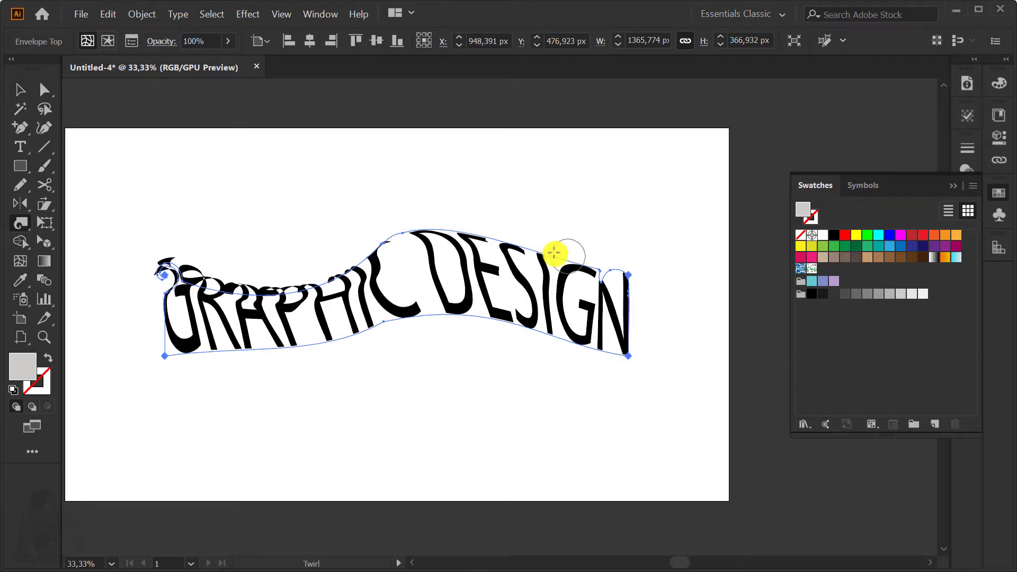
mouse_move(547, 251)
left_mouse_down()
mouse_move(417, 333)
mouse_move(304, 346)
mouse_move(304, 367)
mouse_move(259, 351)
mouse_move(176, 357)
mouse_move(254, 363)
mouse_move(408, 340)
mouse_move(456, 319)
mouse_move(613, 341)
mouse_move(612, 351)
left_mouse_up()
Widen the distorted GRAPHIC DESIGN text from its corner and reselect it
left_click(22, 93)
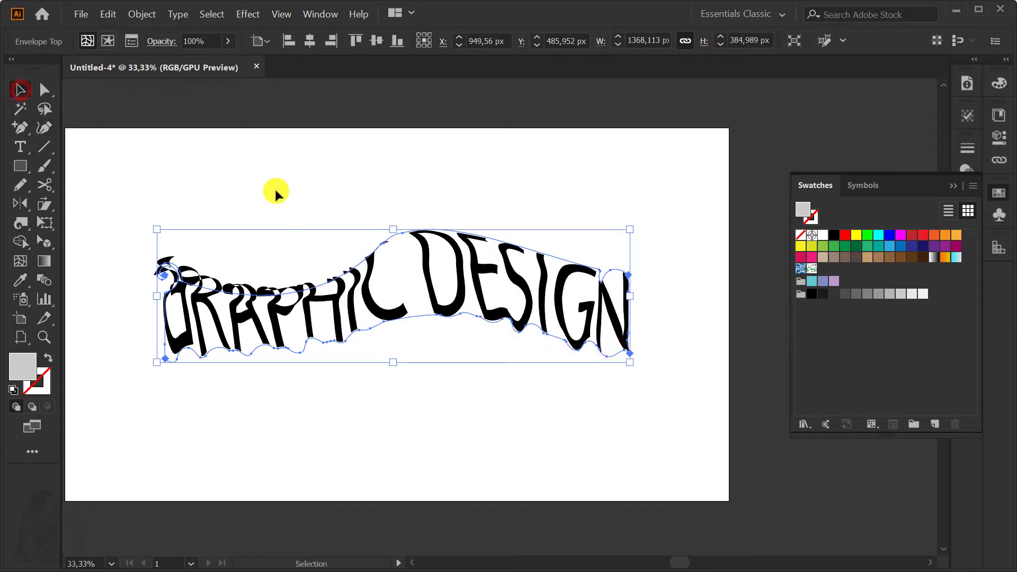
mouse_move(687, 195)
left_mouse_down()
mouse_move(649, 231)
mouse_move(557, 234)
mouse_move(635, 200)
mouse_move(640, 211)
left_mouse_up()
left_click(692, 234)
left_click(577, 252)
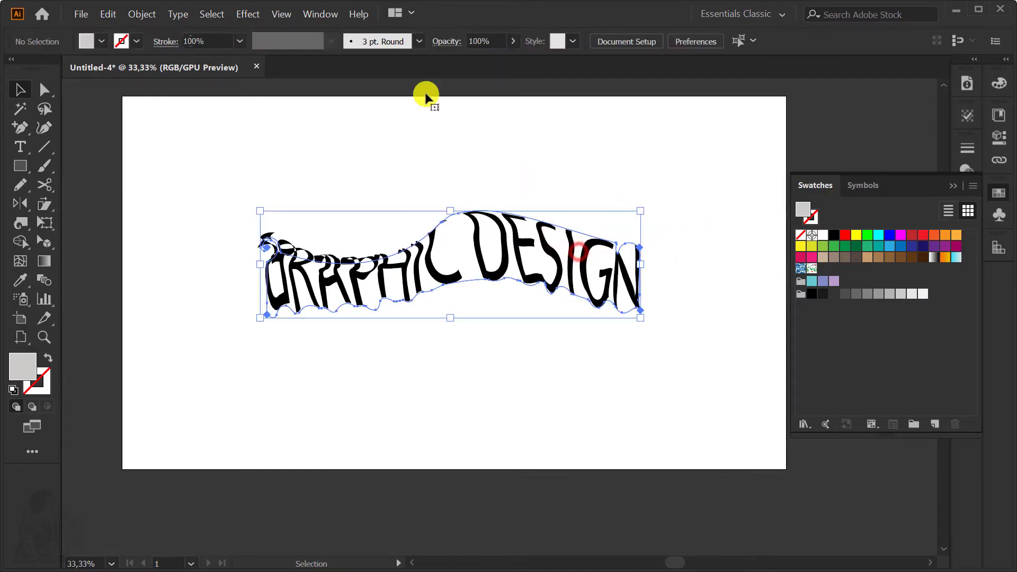
Expand the envelope into plain artwork with Object > Envelope Distort > Expand
left_click(139, 14)
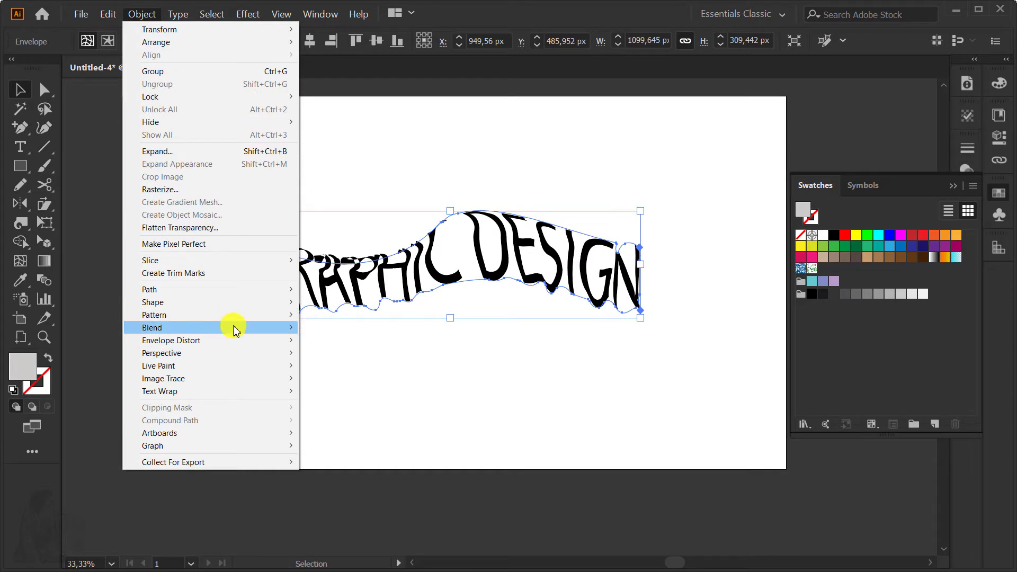
mouse_move(171, 340)
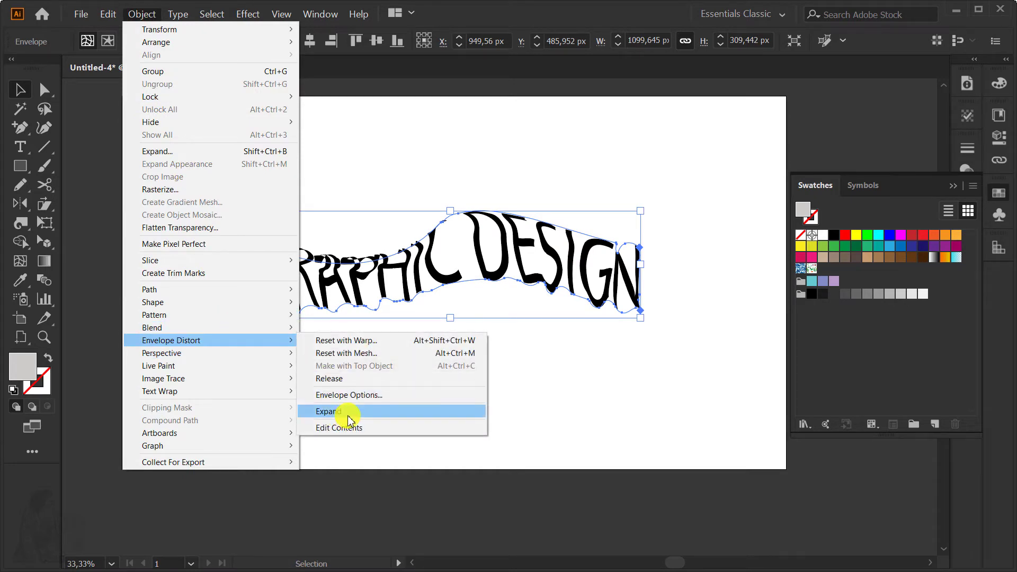
left_click(349, 418)
left_click(668, 321)
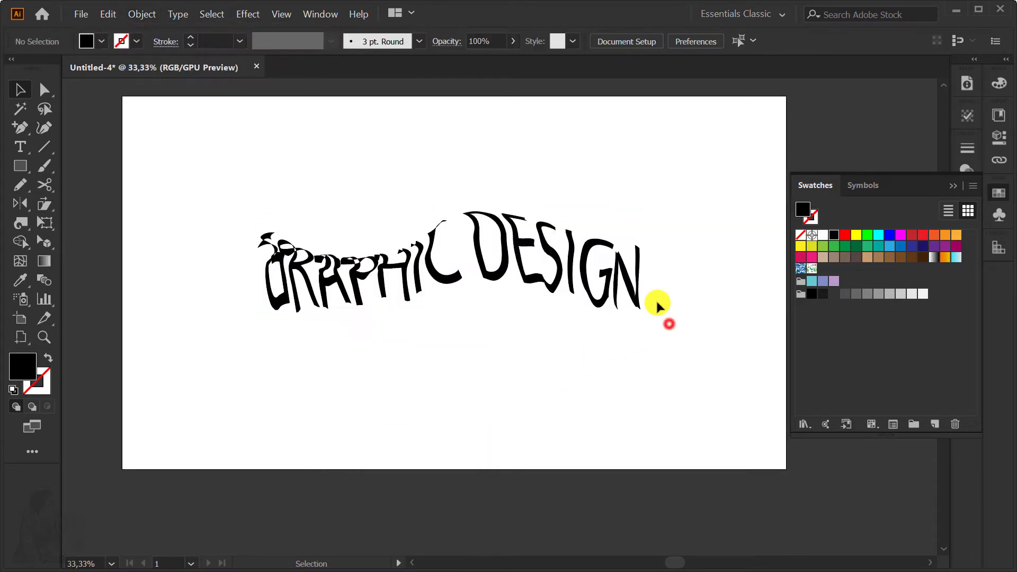
left_click(553, 253)
Ungroup the expanded text once, then test-move a letter group and undo
right_click(553, 252)
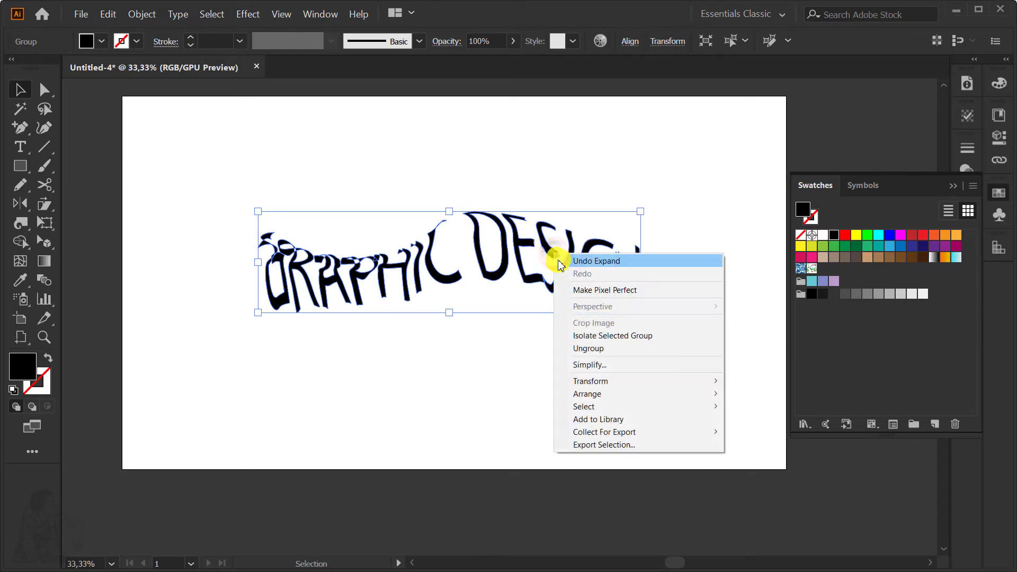
left_click(598, 349)
scroll(522, 263, "up", 3)
scroll(358, 283, "up", 3)
mouse_move(349, 308)
left_mouse_down()
mouse_move(403, 452)
mouse_move(398, 433)
left_mouse_up()
key("ctrl+z")
Ungroup the letters again into separate shapes, confirming by test-moving the P and undoing
right_click(352, 310)
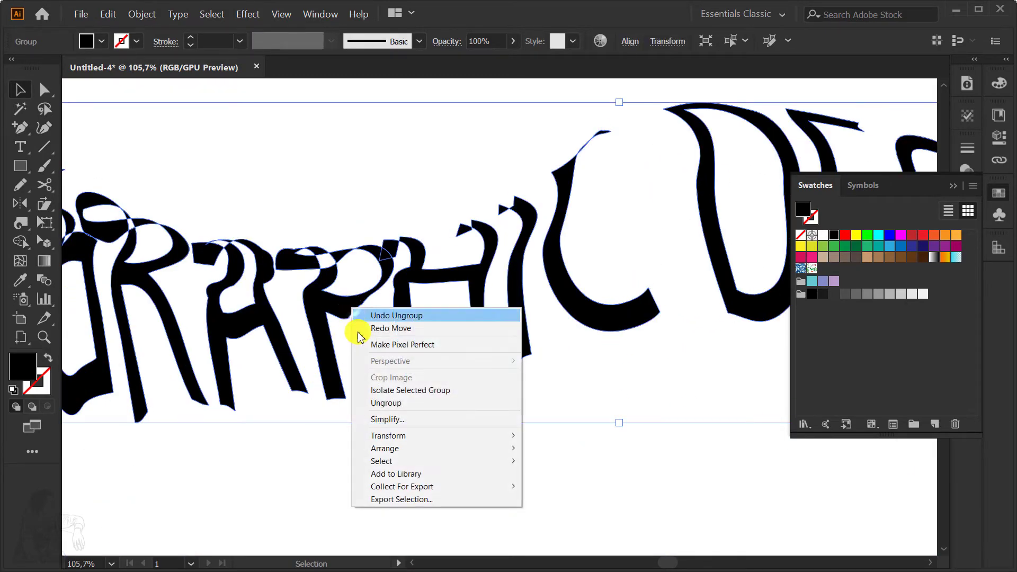
left_click(387, 406)
left_click_drag(315, 294, 363, 431)
key("ctrl+z")
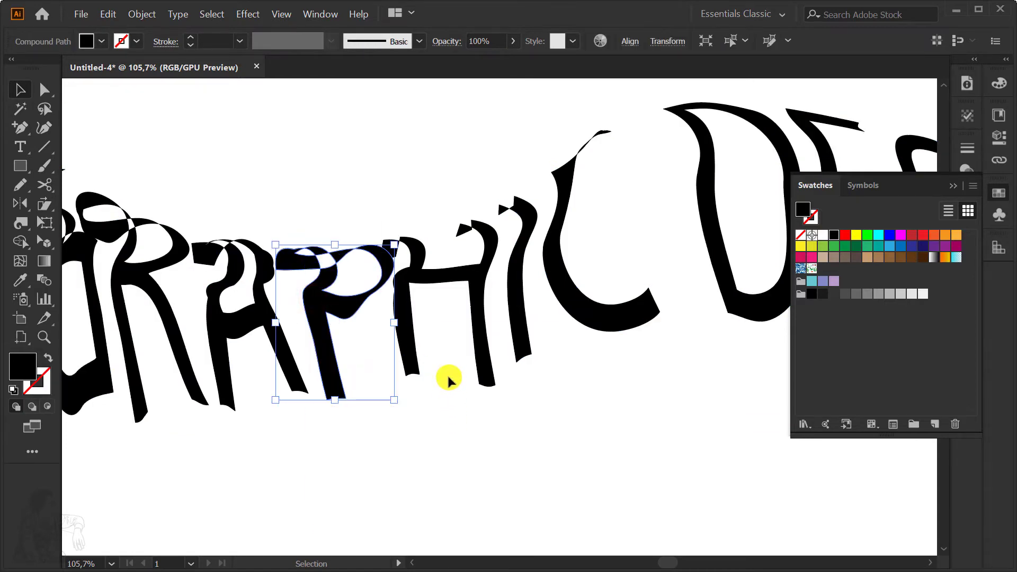
scroll(448, 380, "down", 2)
scroll(456, 373, "down", 2)
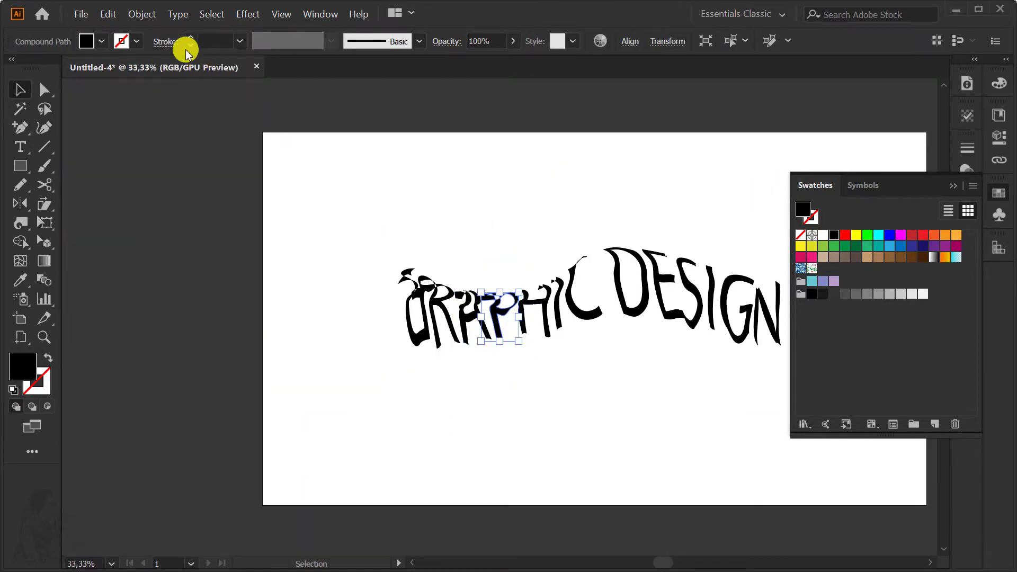
left_click(130, 17)
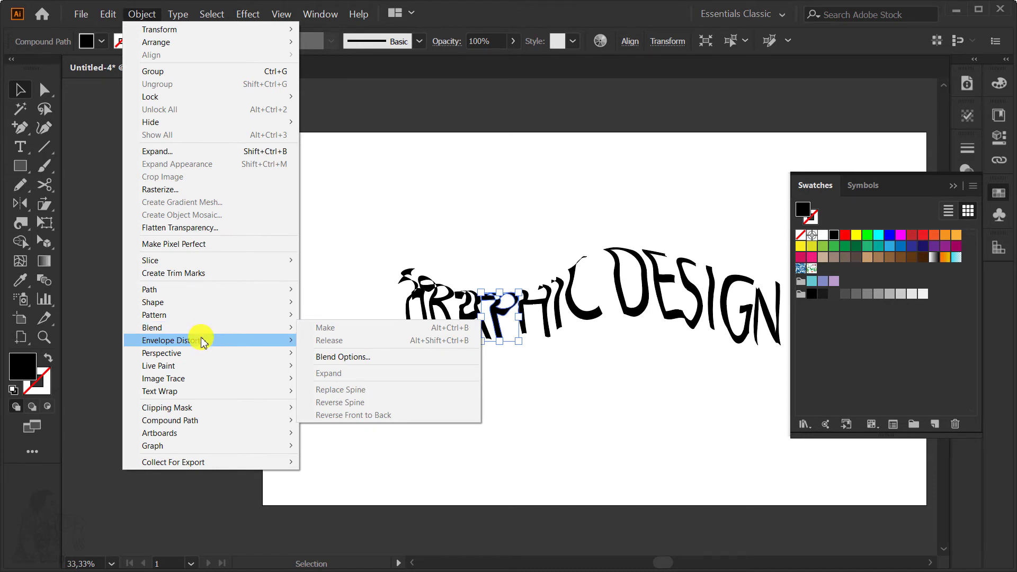
mouse_move(170, 340)
left_click(556, 242)
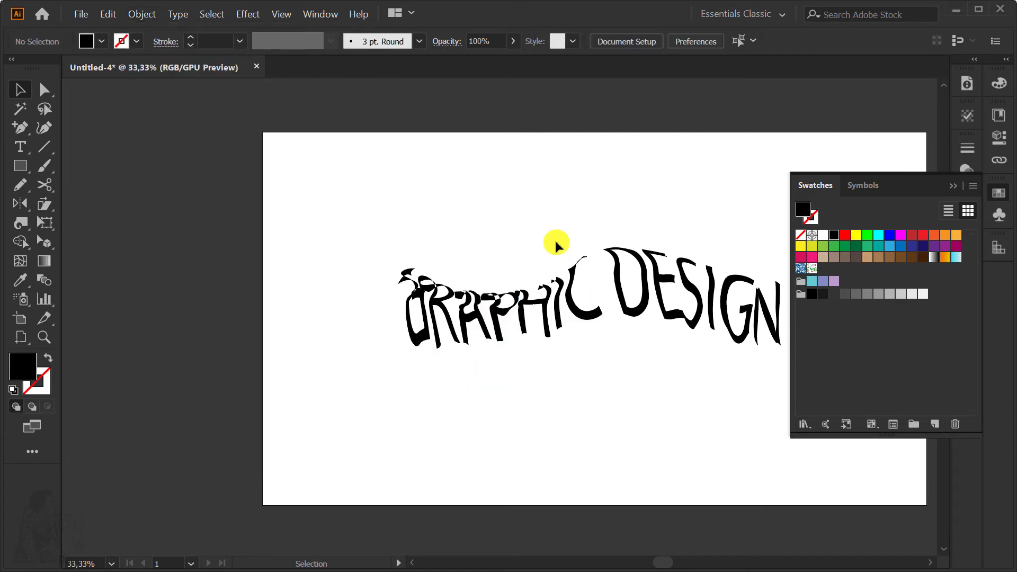